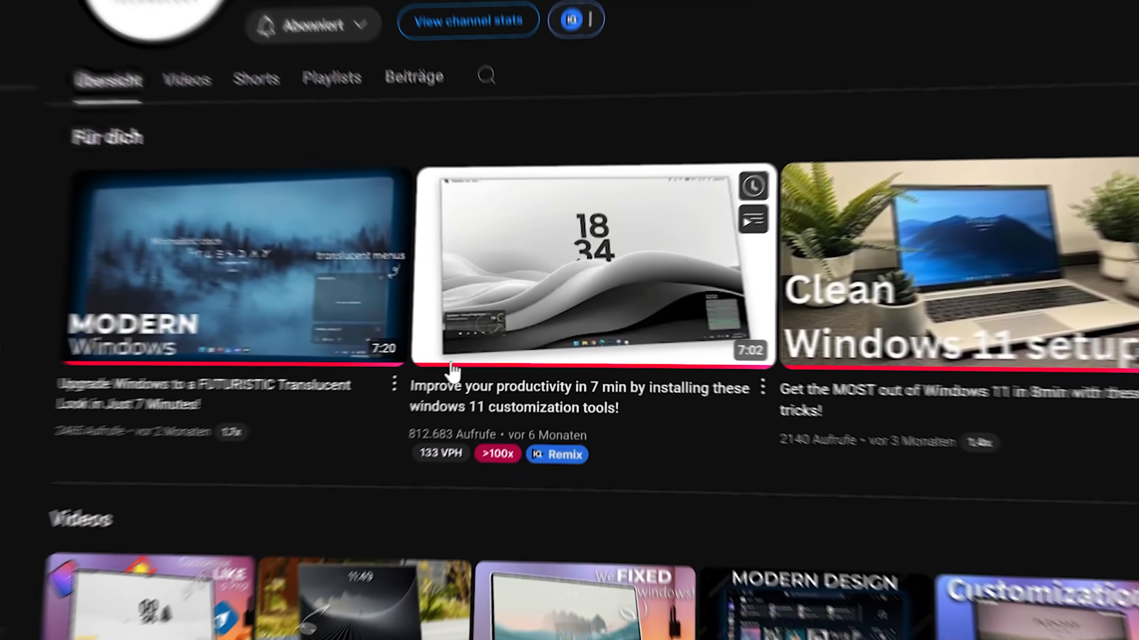
pyautogui.scroll(-5, 452, 371)
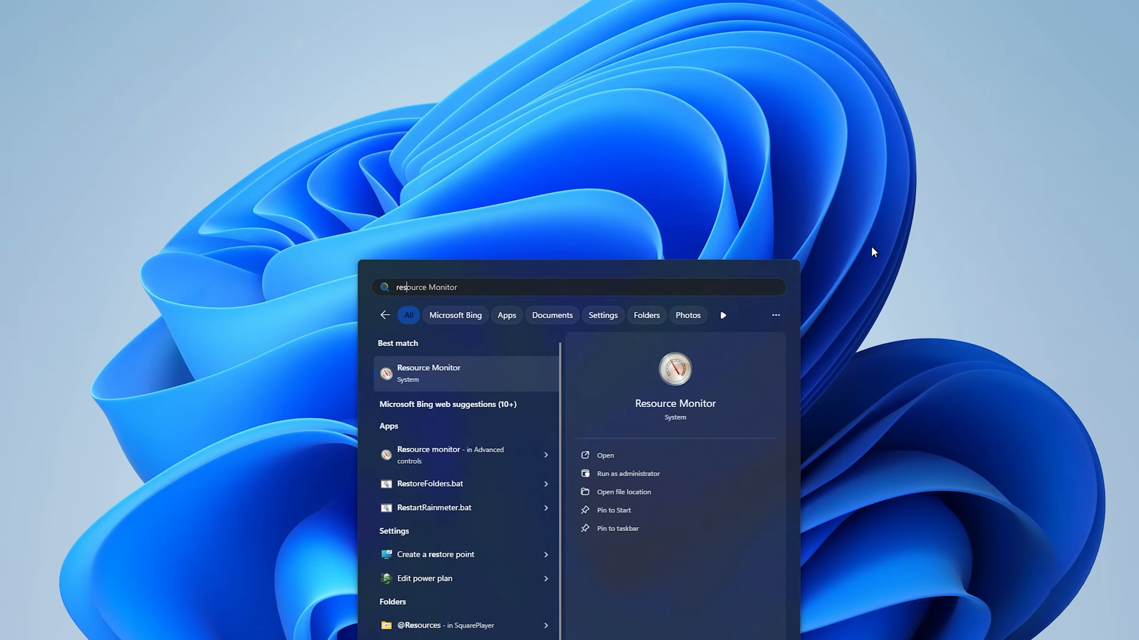
# Step: Search Windows for "restore point" and open the restore point creation settings
pyautogui.write('tore')
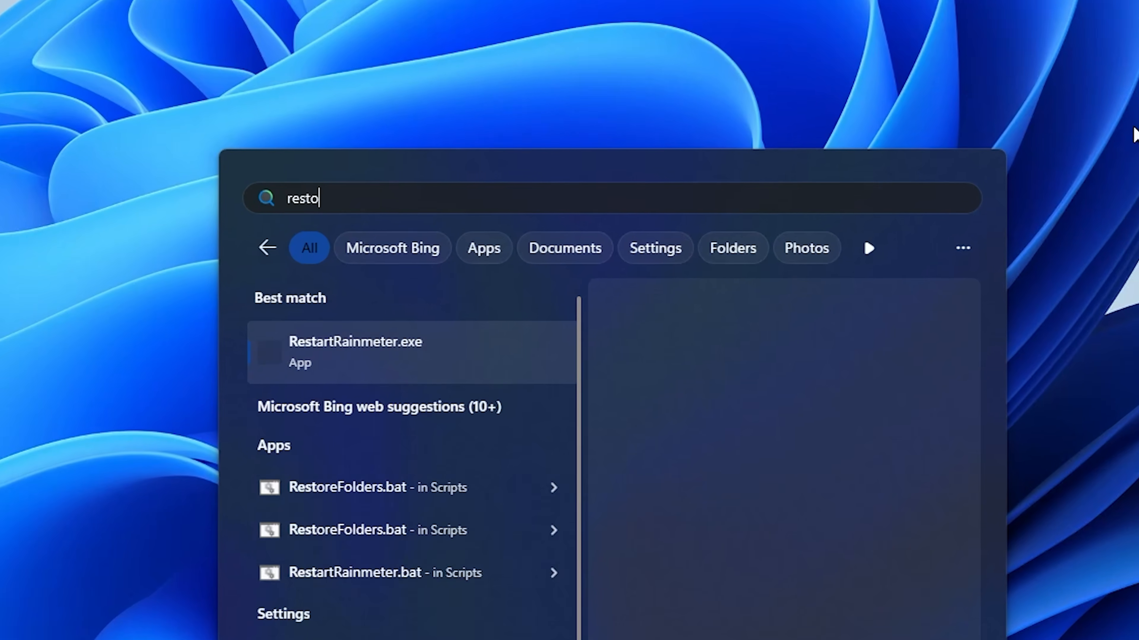
pyautogui.write(' poi')
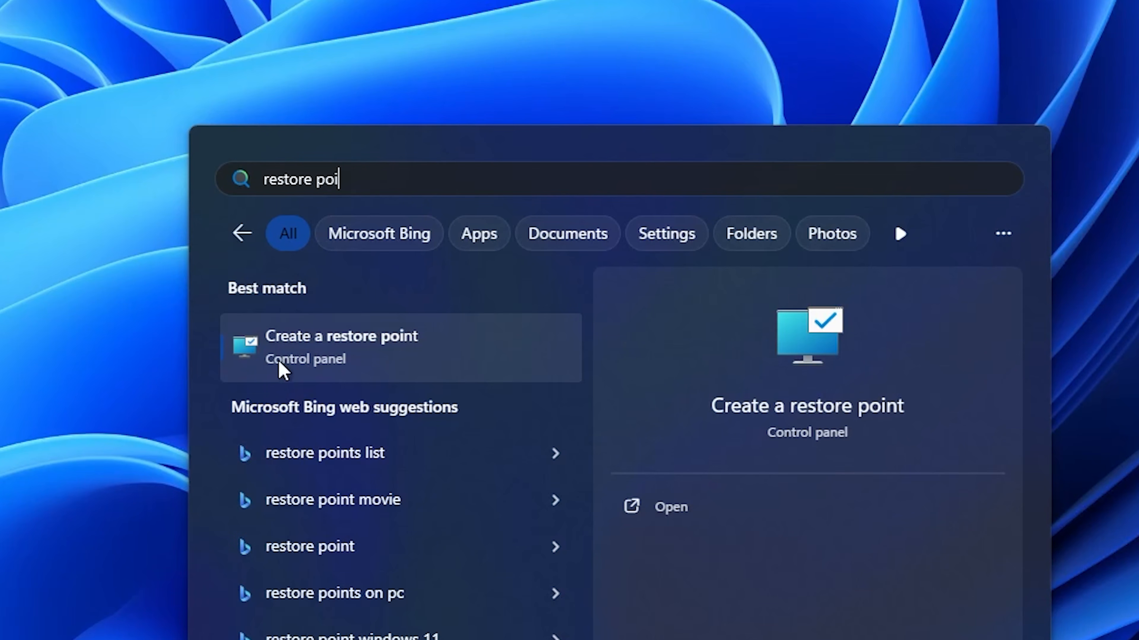
pyautogui.click(320, 354)
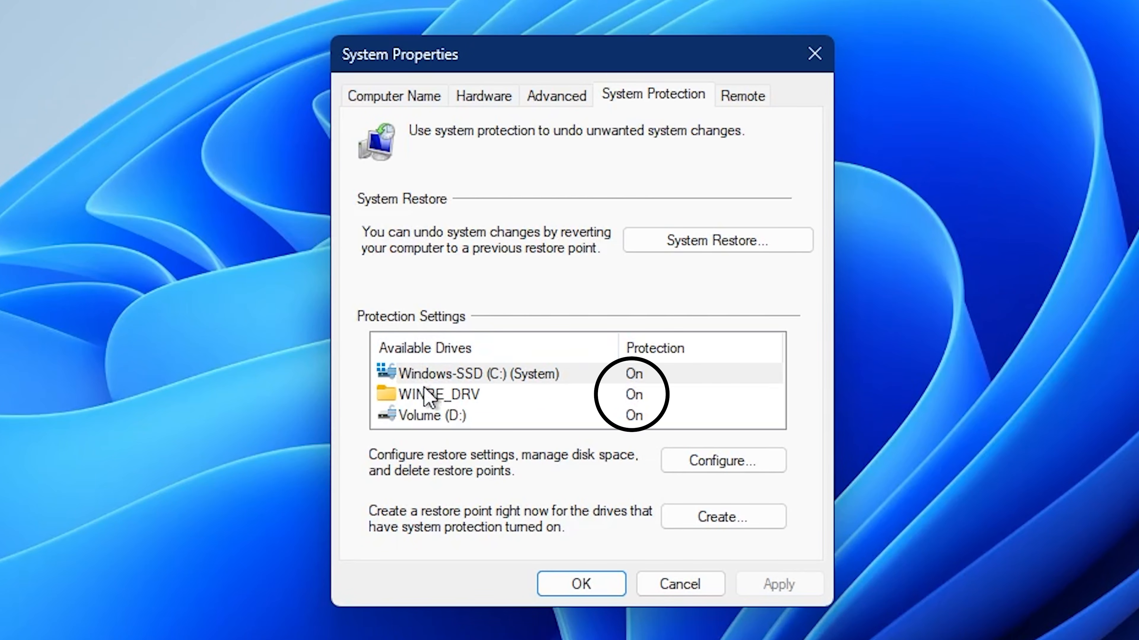
# Step: Check the restore configuration of the available drives and create a restore point described as "Windows customizaiton"
pyautogui.click(661, 457)
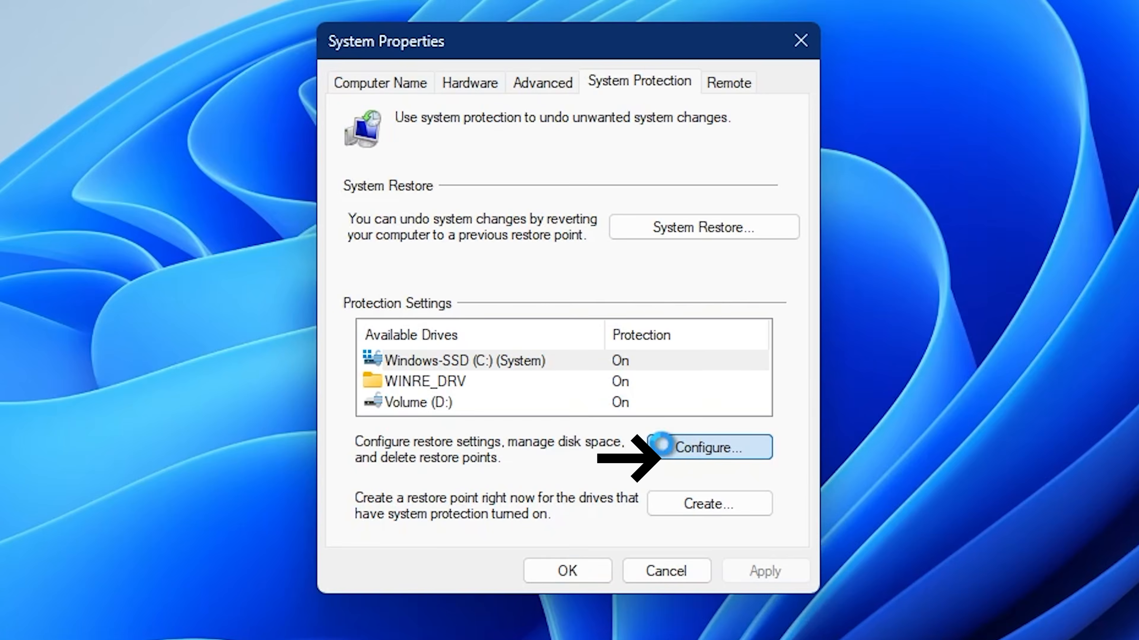
pyautogui.click(548, 558)
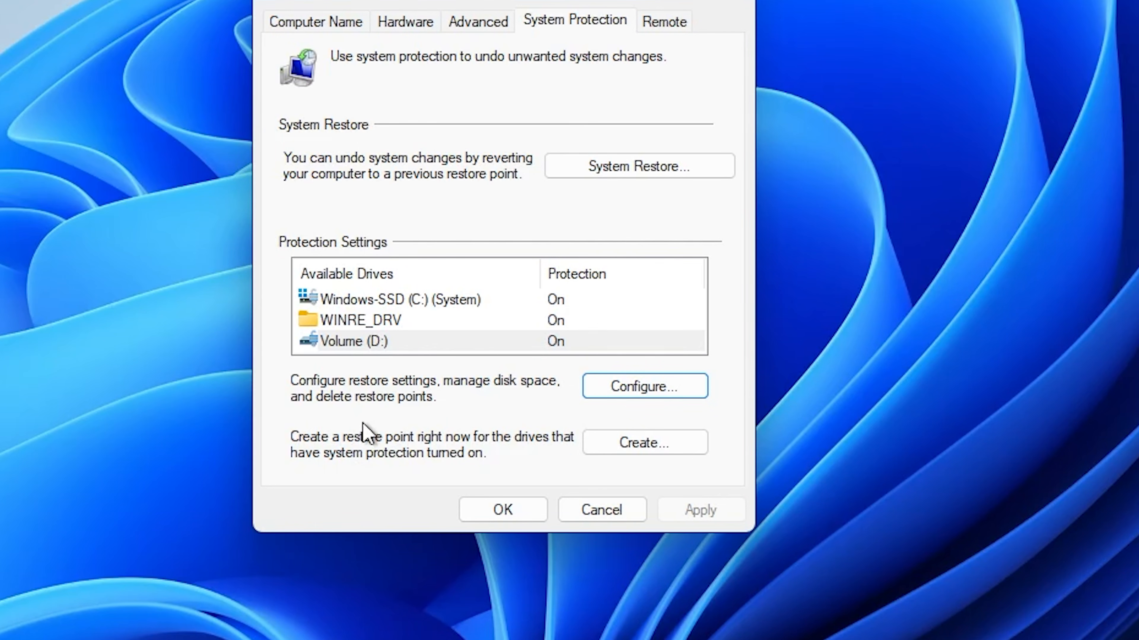
pyautogui.click(606, 453)
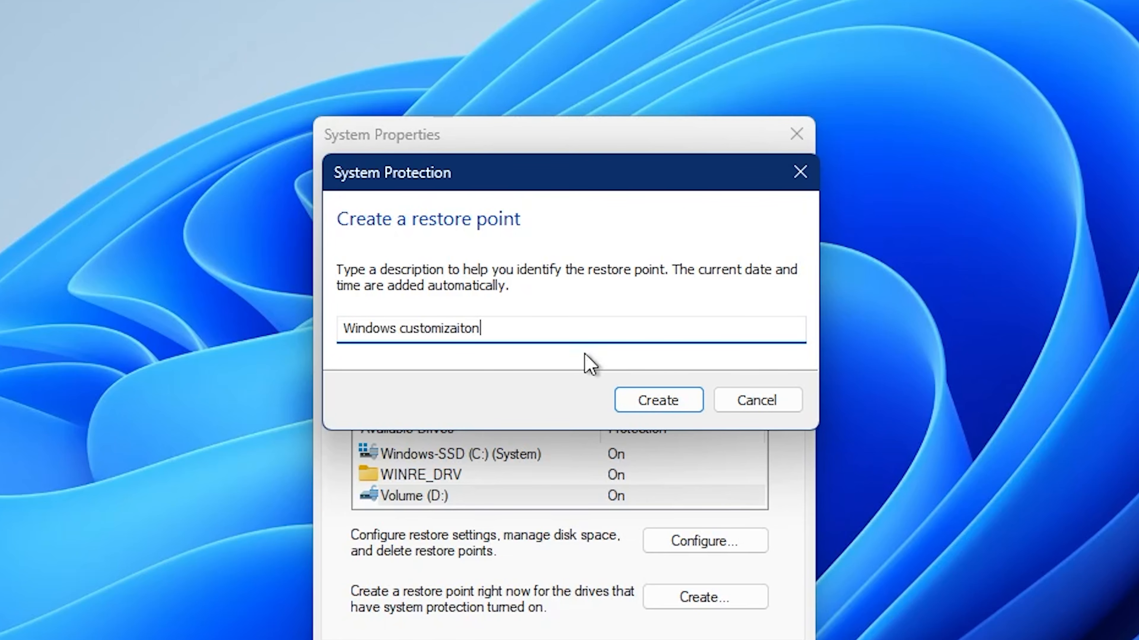
pyautogui.click(619, 389)
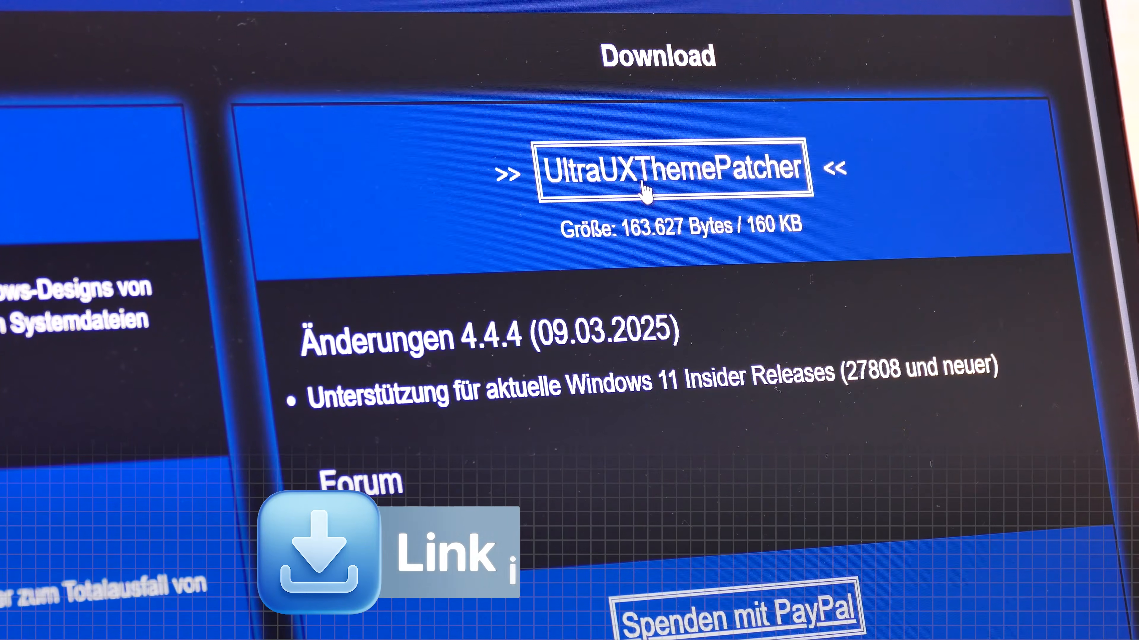
# Step: Download UltraUXThemePatcher from its web page and review the security scan of the downloaded file
pyautogui.click(648, 191)
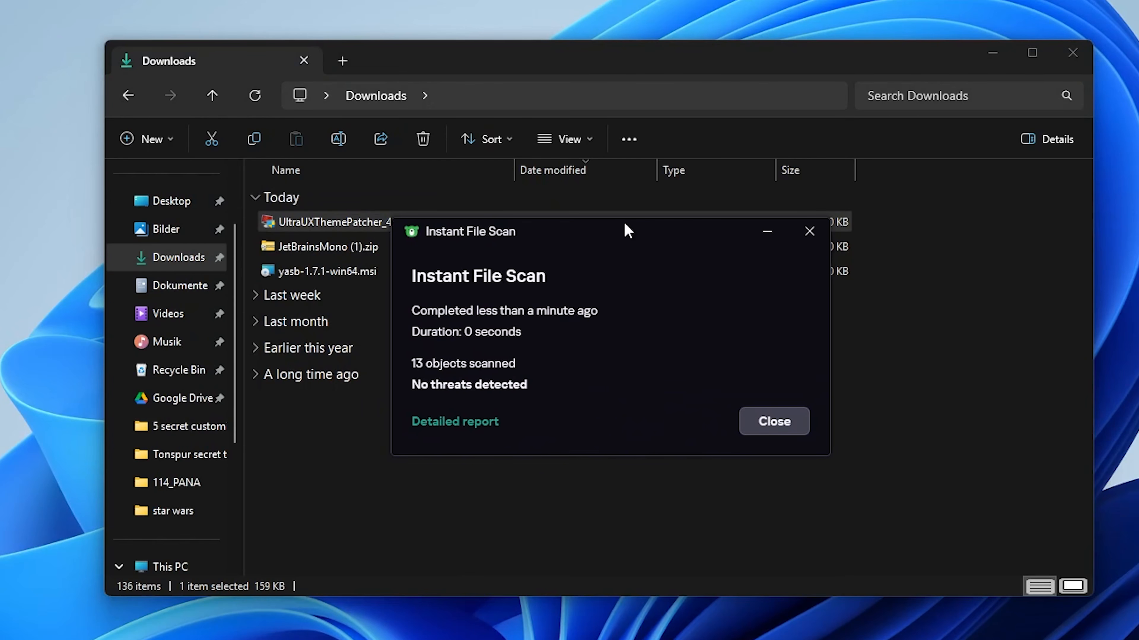
pyautogui.moveTo(624, 224); pyautogui.dragTo(618, 223)
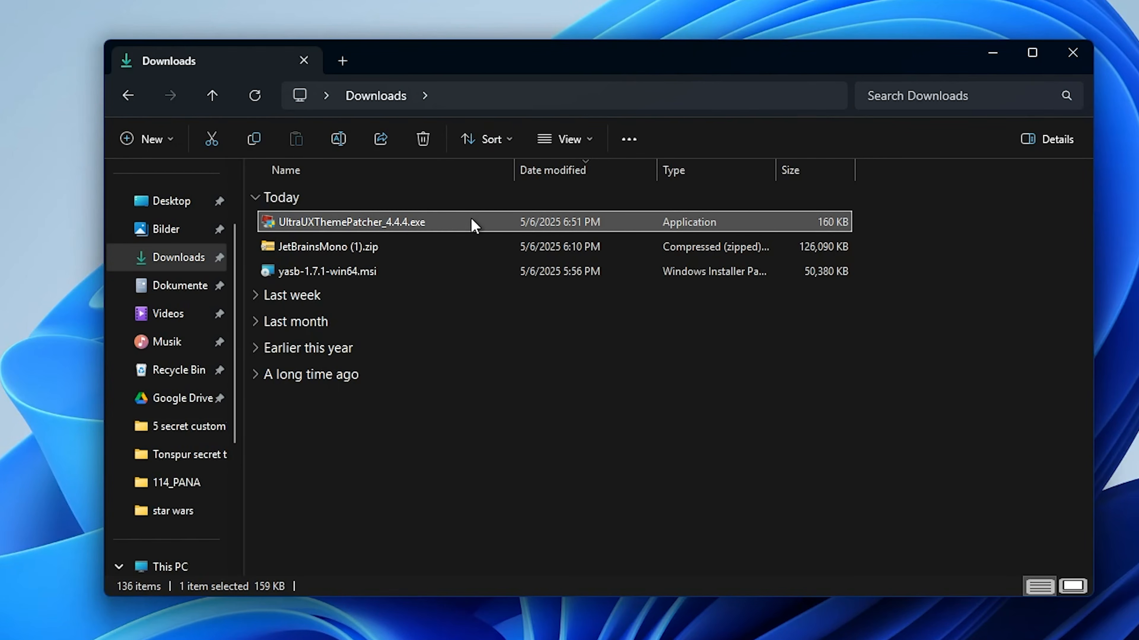
# Step: Run UltraUXThemePatcher_4.4.4.exe from the Downloads folder, accept the license agreement and continue through the setup
pyautogui.doubleClick(471, 219)
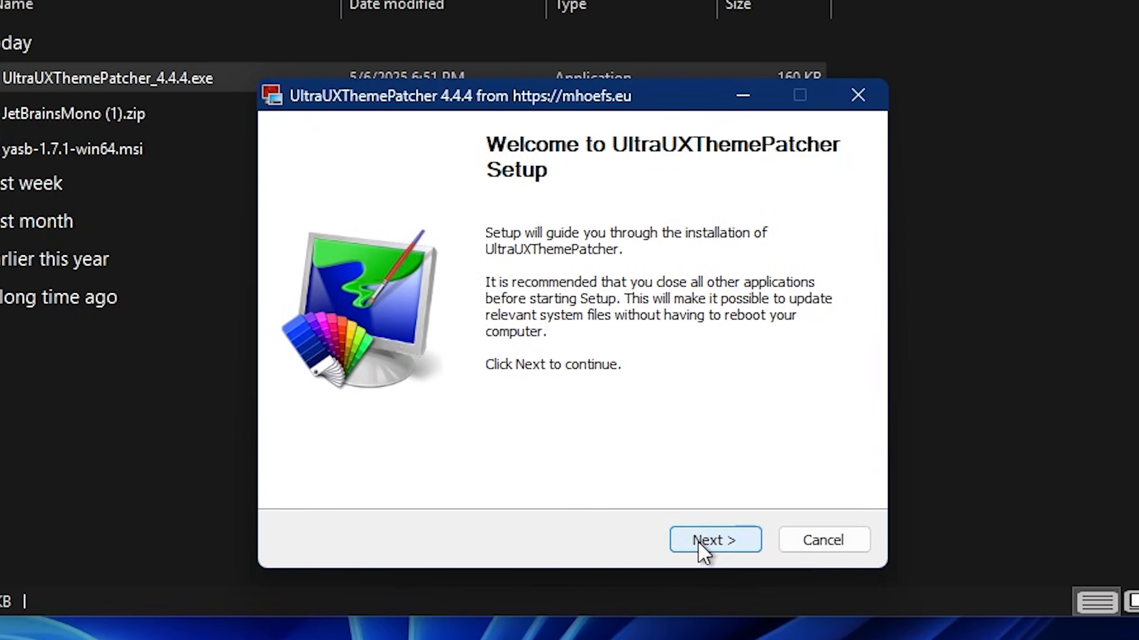
pyautogui.click(762, 540)
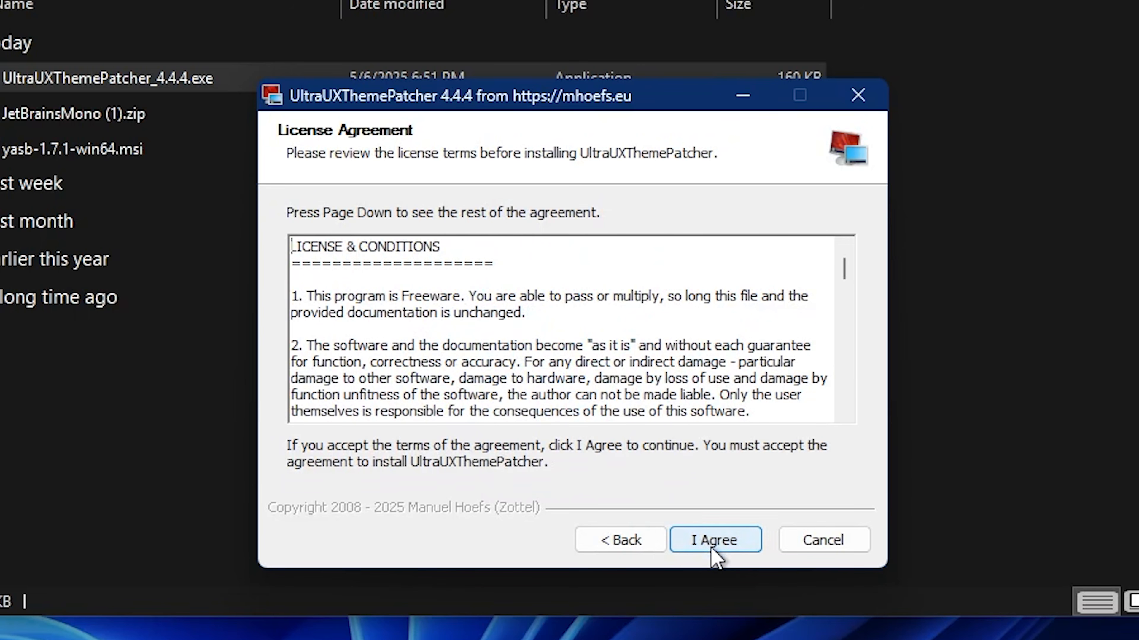
pyautogui.click(711, 549)
pyautogui.click(718, 542)
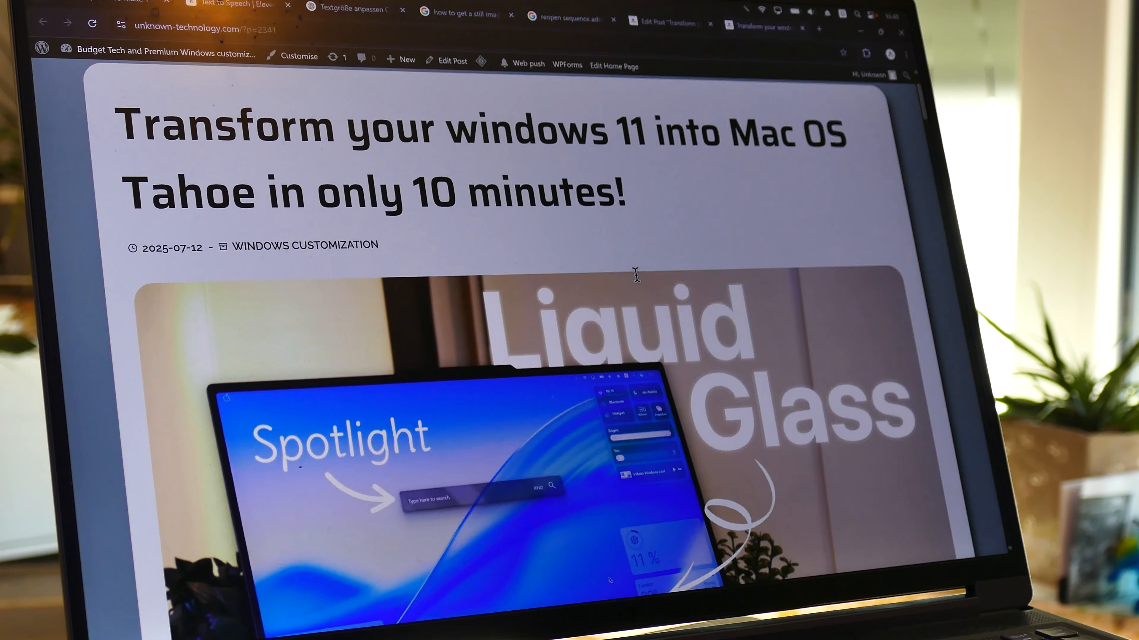
# Step: Find the Night Owl theme through the Windows-to-macOS customization article and download its archive
pyautogui.scroll(-20, 636, 275)
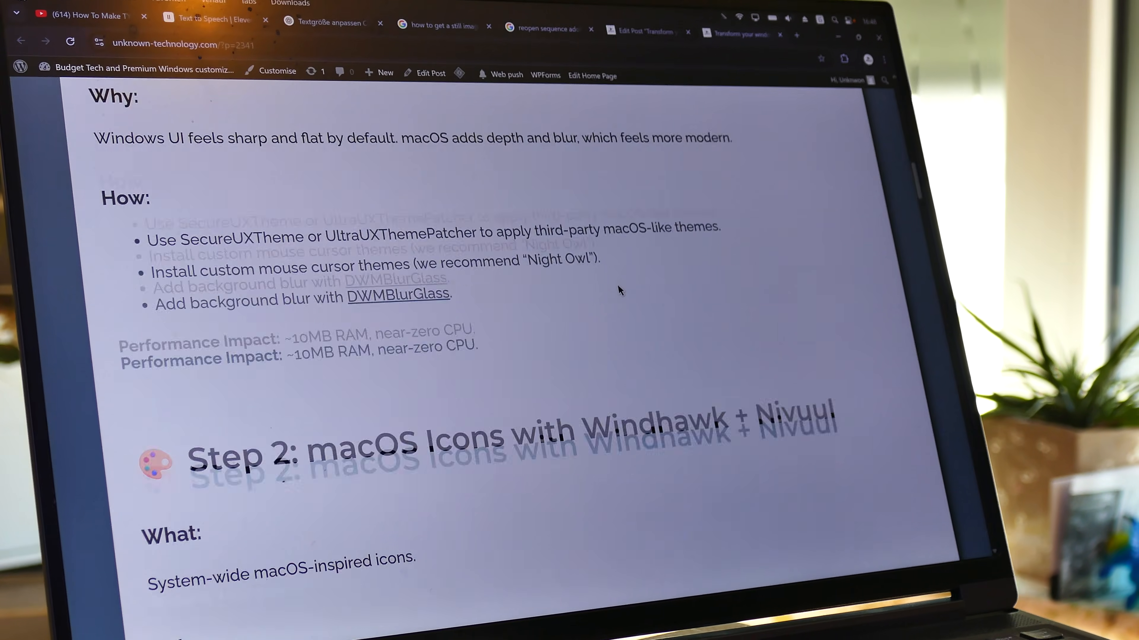
pyautogui.scroll(-15, 618, 290)
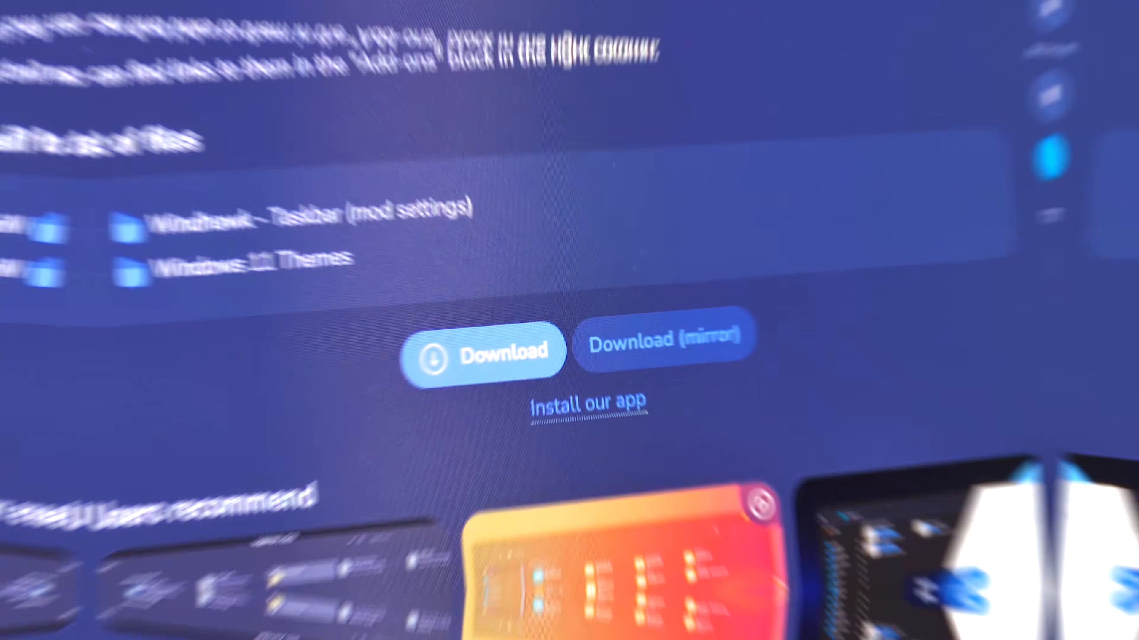
pyautogui.click(477, 346)
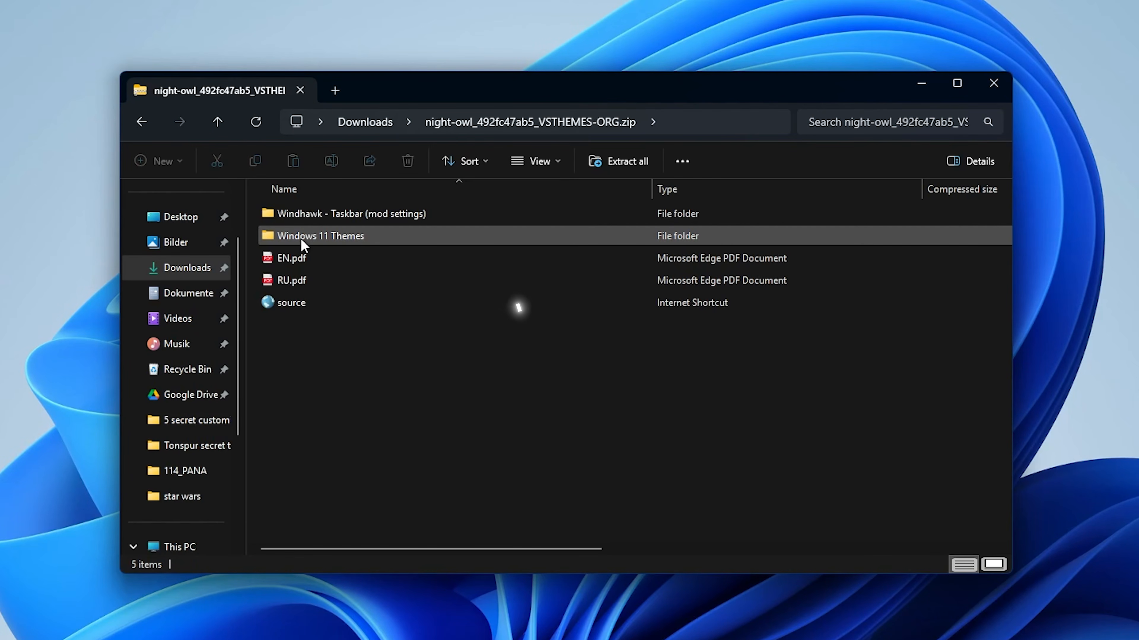
# Step: Copy the Night Owl folder and the Dark Owl and Light Owl mac theme files from the archive's Windows 11 Themes folder
pyautogui.doubleClick(300, 235)
pyautogui.moveTo(334, 297); pyautogui.dragTo(270, 212)
pyautogui.click(258, 165)
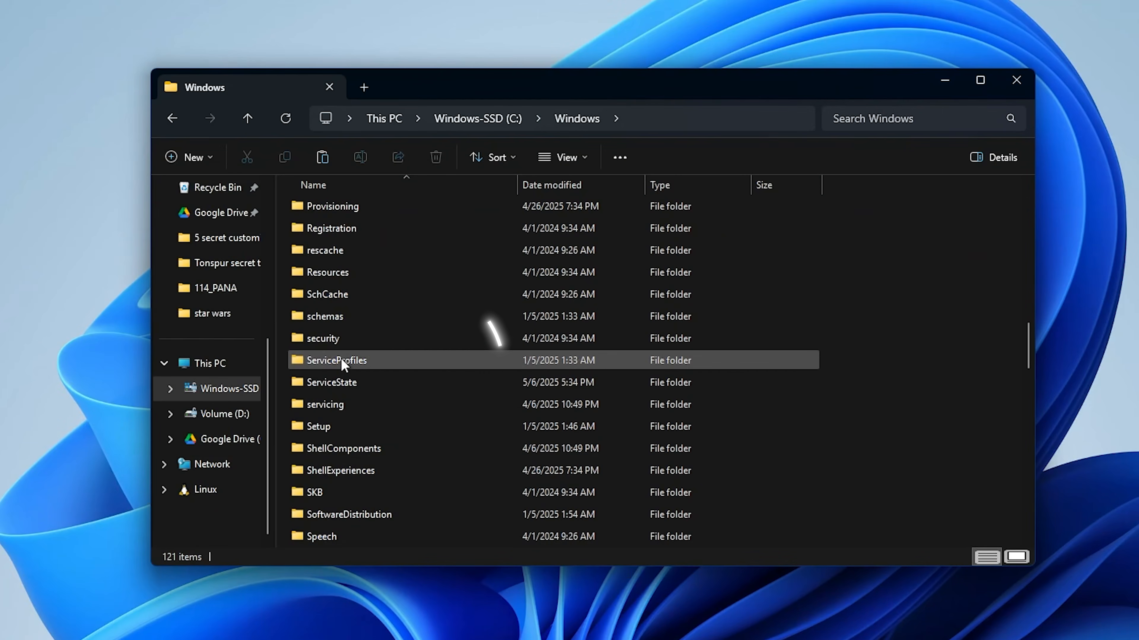
# Step: Paste the copied theme files into the Themes folder under Windows\Resources on the C: drive
pyautogui.doubleClick(330, 274)
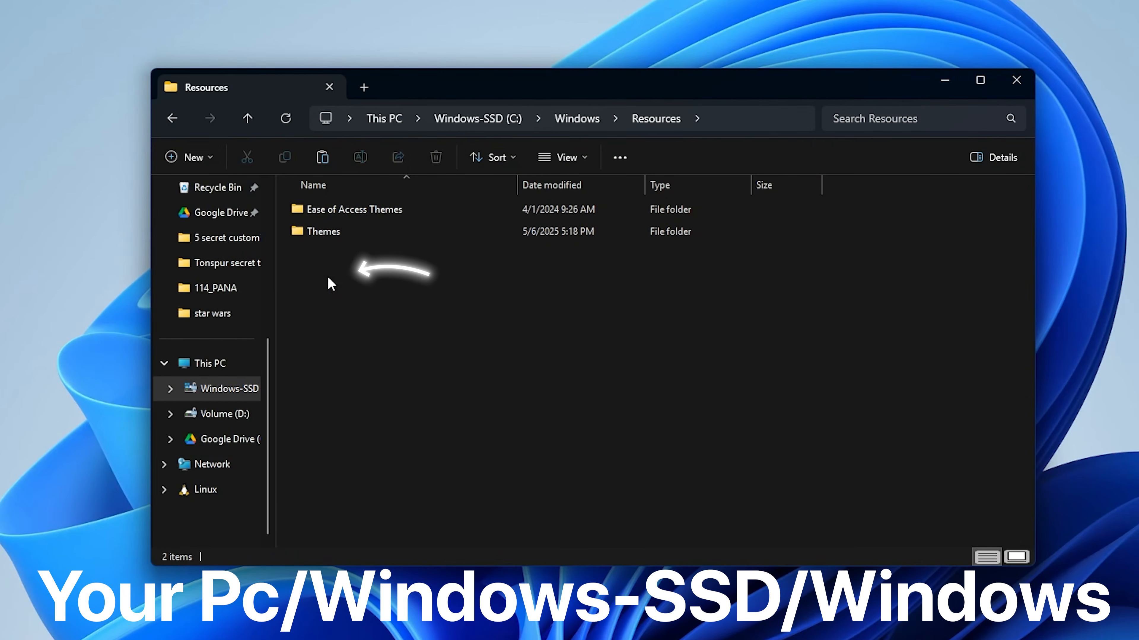
pyautogui.doubleClick(329, 232)
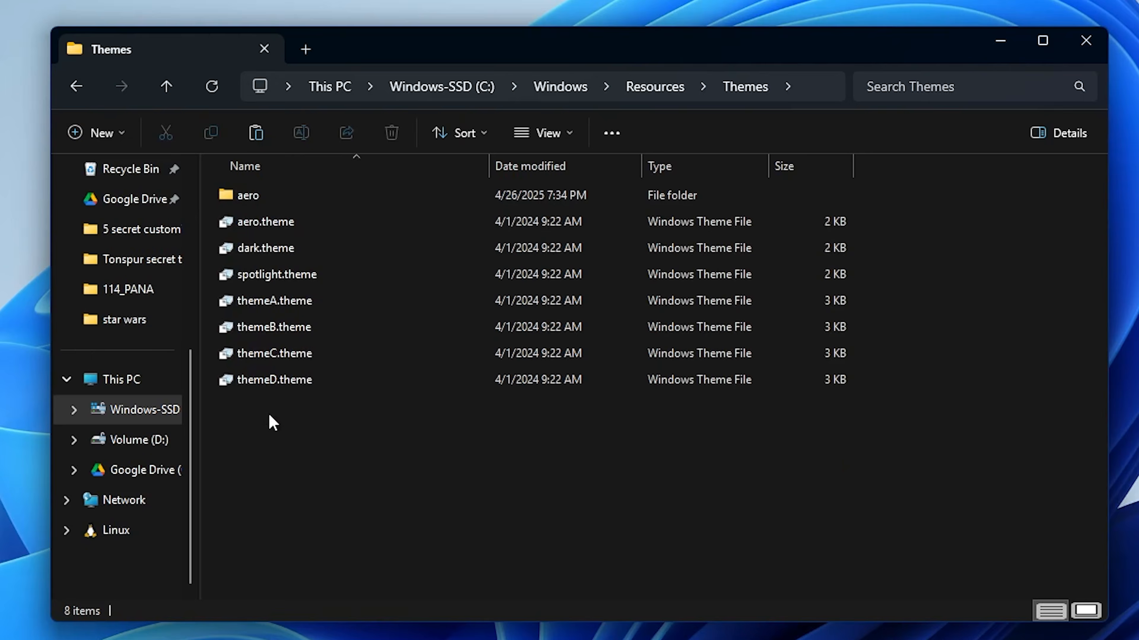
pyautogui.hotkey('ctrl', 'v')
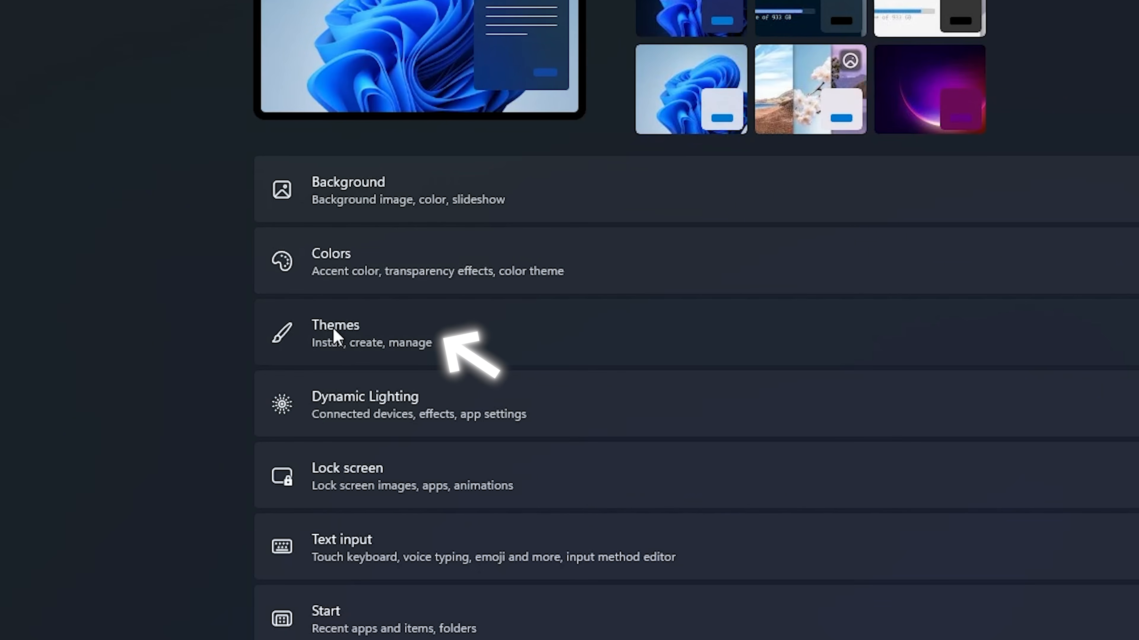
# Step: Apply the Dark Owl - mac theme in the Windows personalization settings
pyautogui.click(1047, 413)
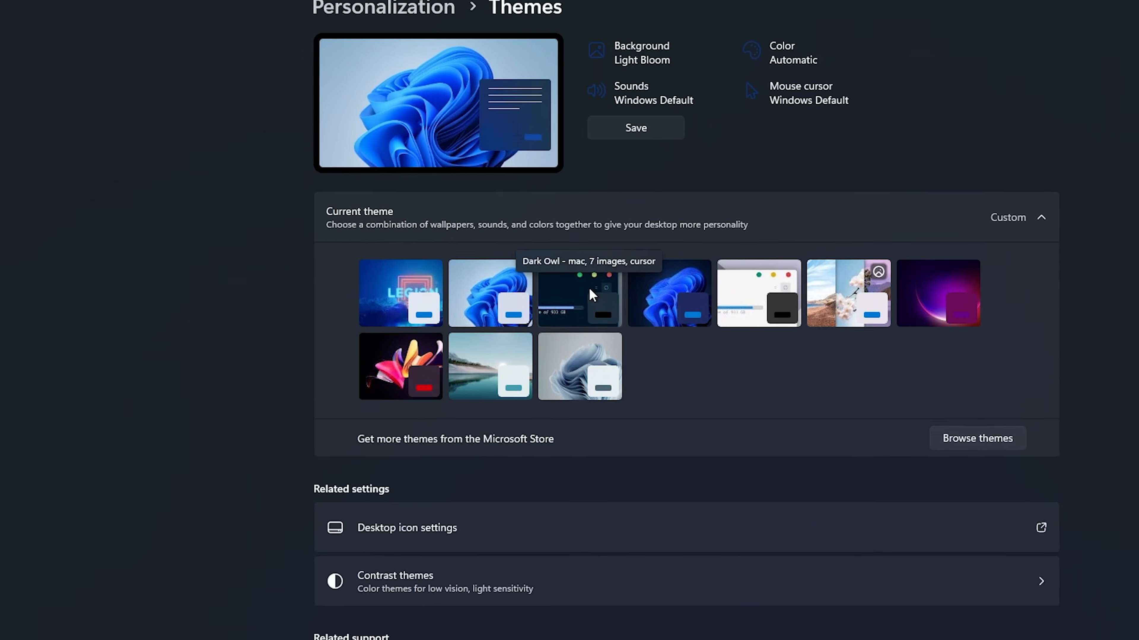
pyautogui.click(594, 381)
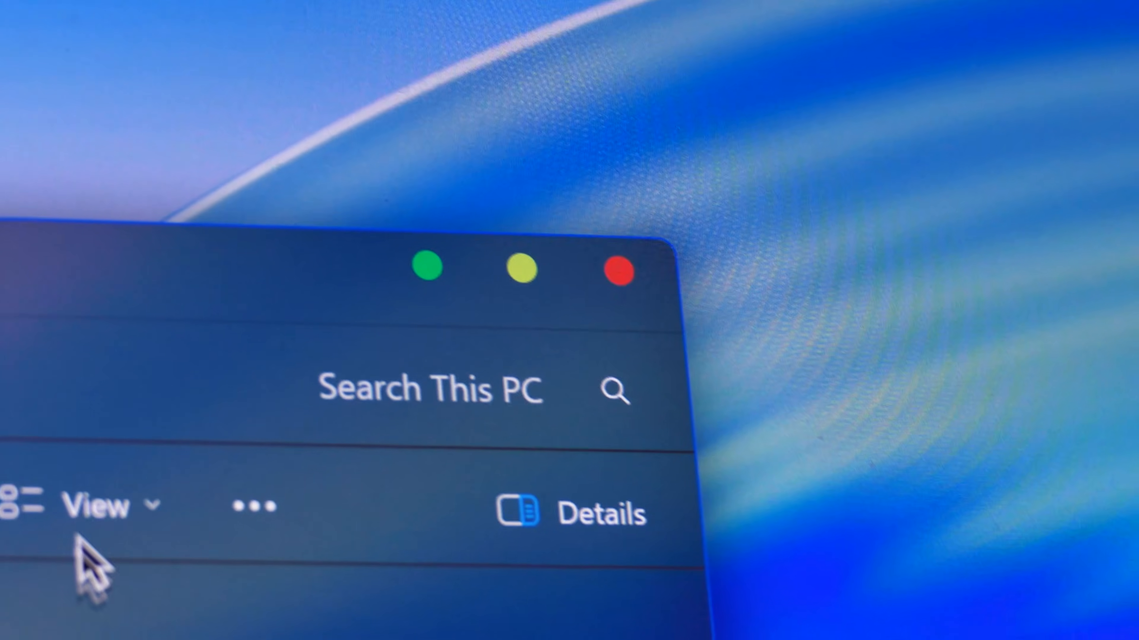
pyautogui.moveTo(520, 291)
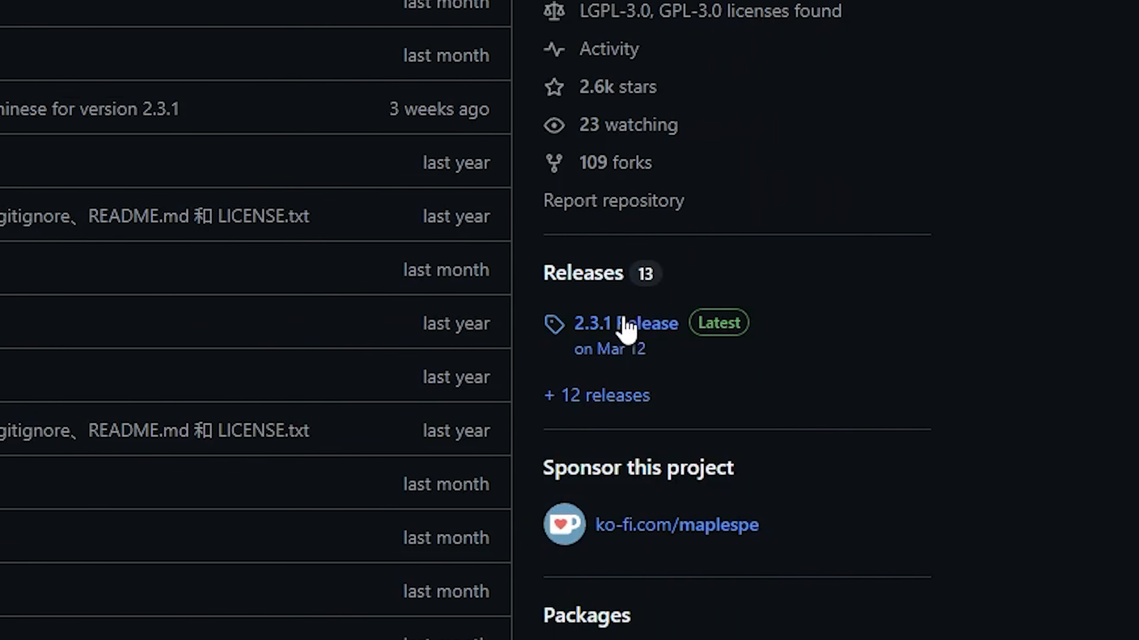
# Step: Open the 2.3.1 release of DWMBlurGlass on GitHub and download DWMBlurGlass_2.3.1_x64.zip
pyautogui.click(604, 332)
pyautogui.scroll(-5, 792, 223)
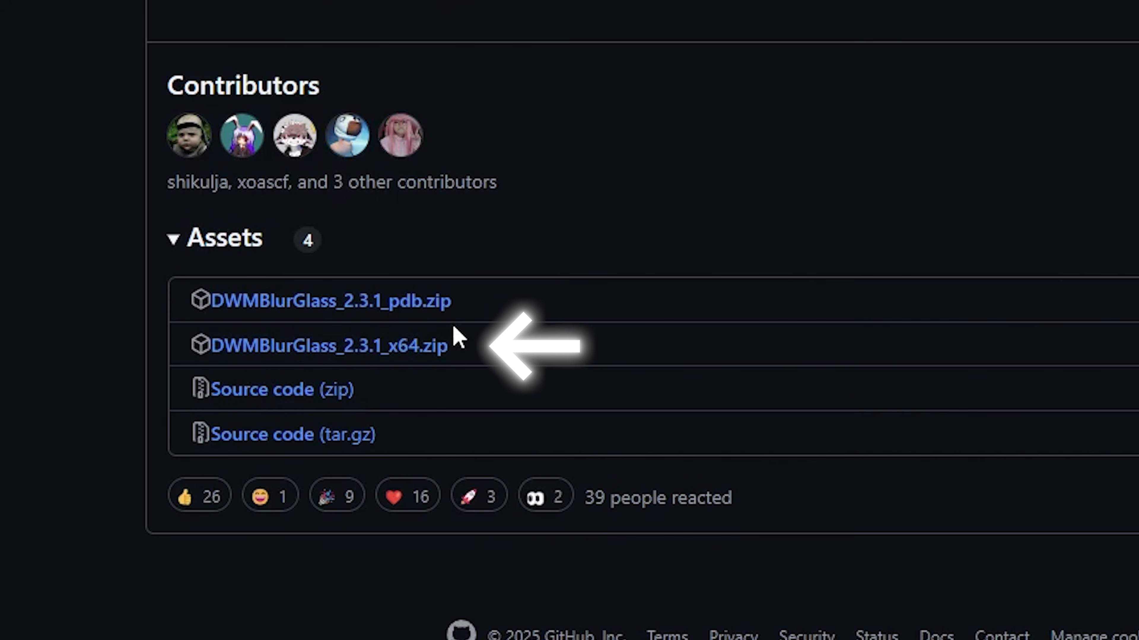
pyautogui.click(354, 350)
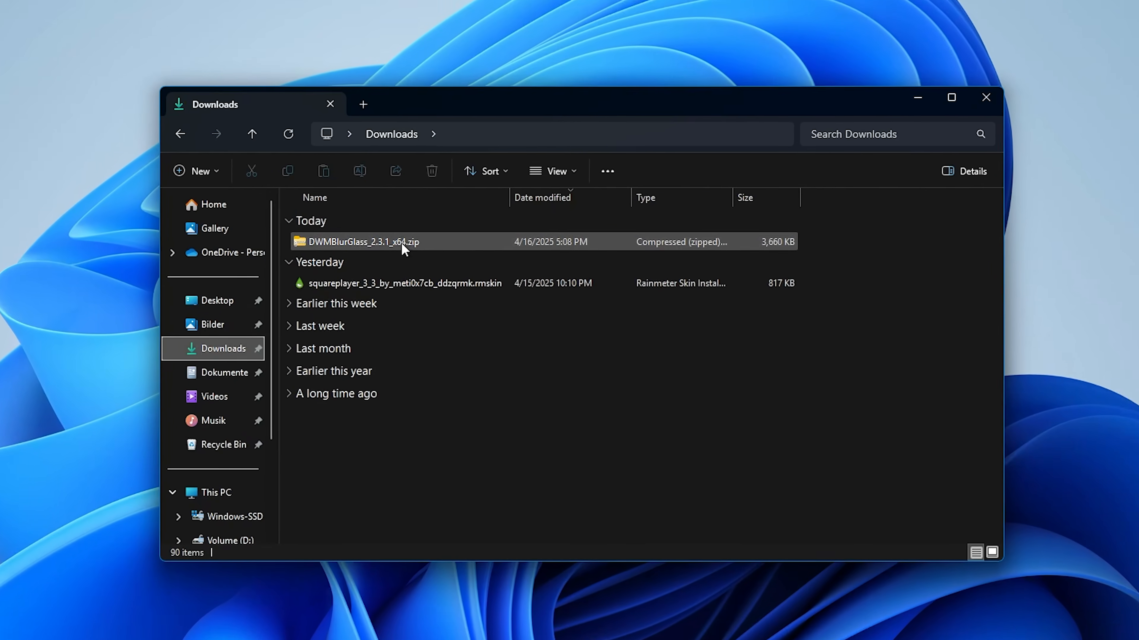
# Step: Extract DWMBlurGlass_2.3.1_x64.zip to the folder D:\Customization\DWMBlurGlass
pyautogui.rightClick(404, 249)
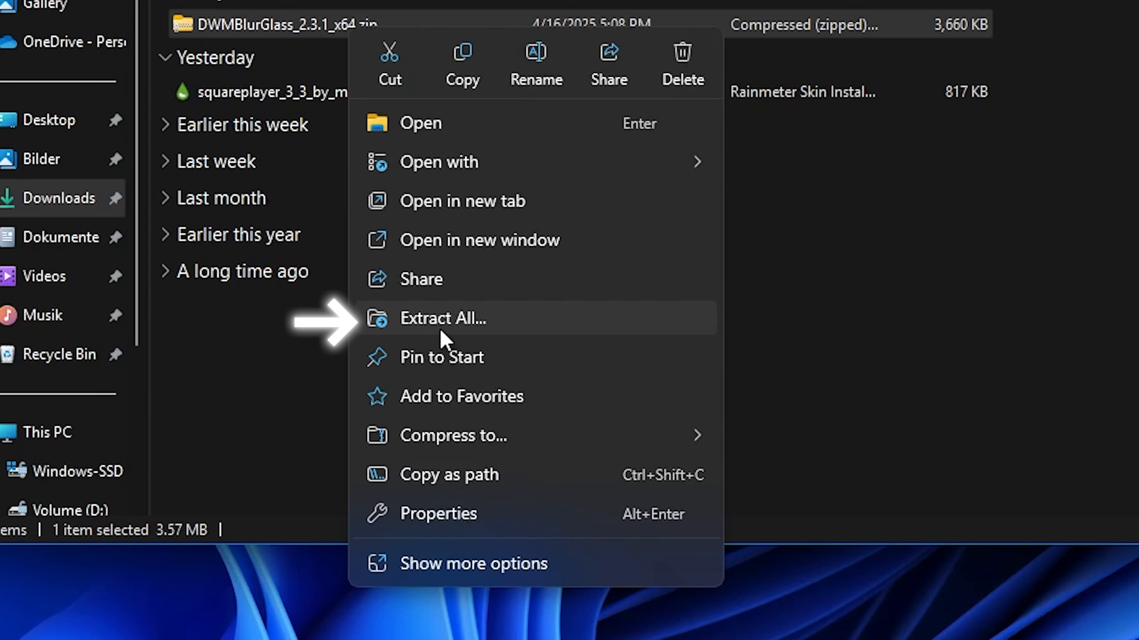
pyautogui.click(436, 415)
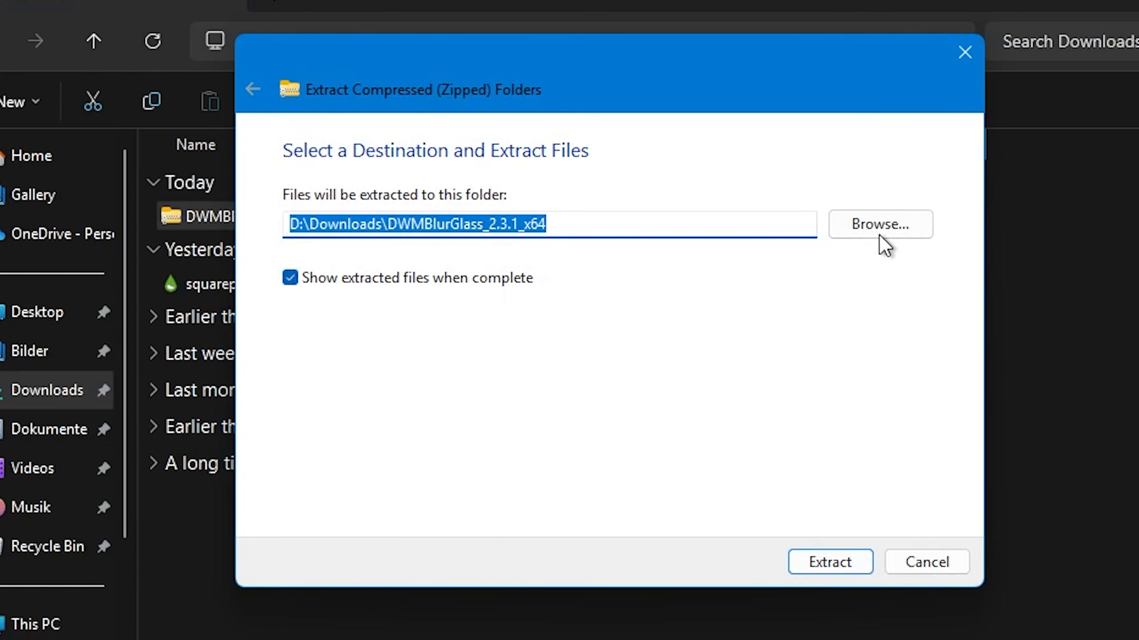
pyautogui.click(880, 225)
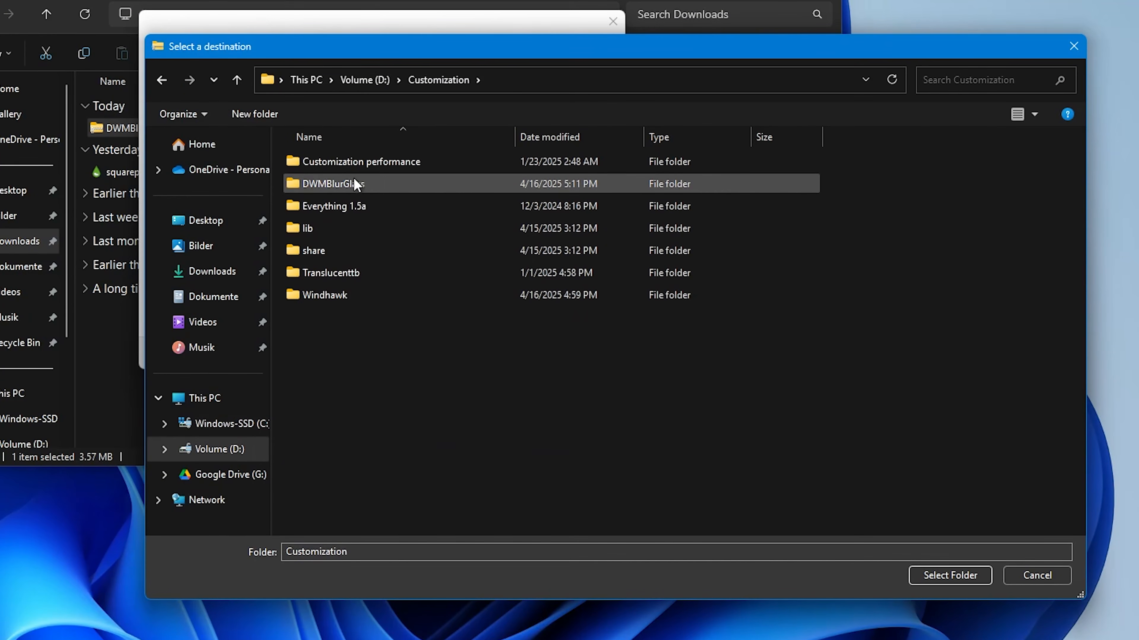
pyautogui.click(334, 184)
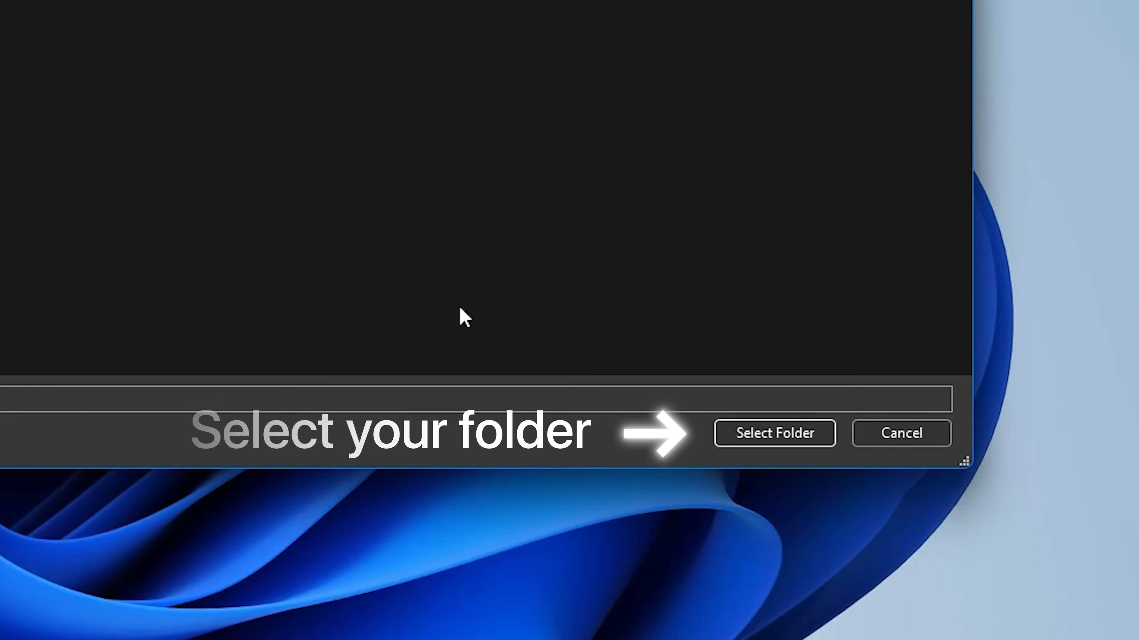
pyautogui.click(741, 446)
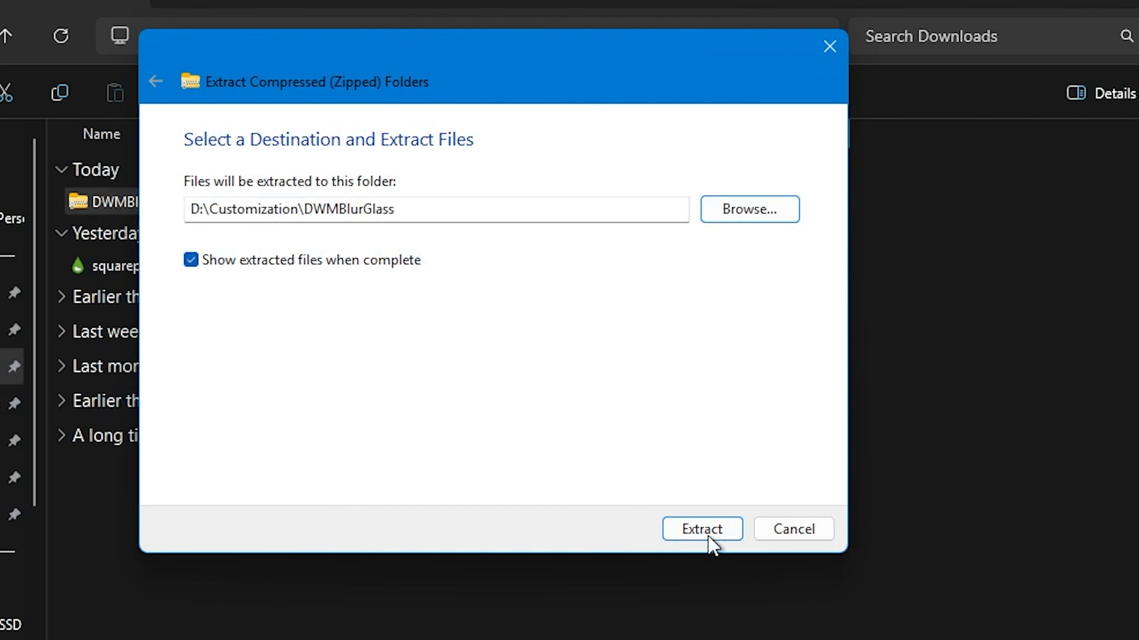
pyautogui.click(702, 529)
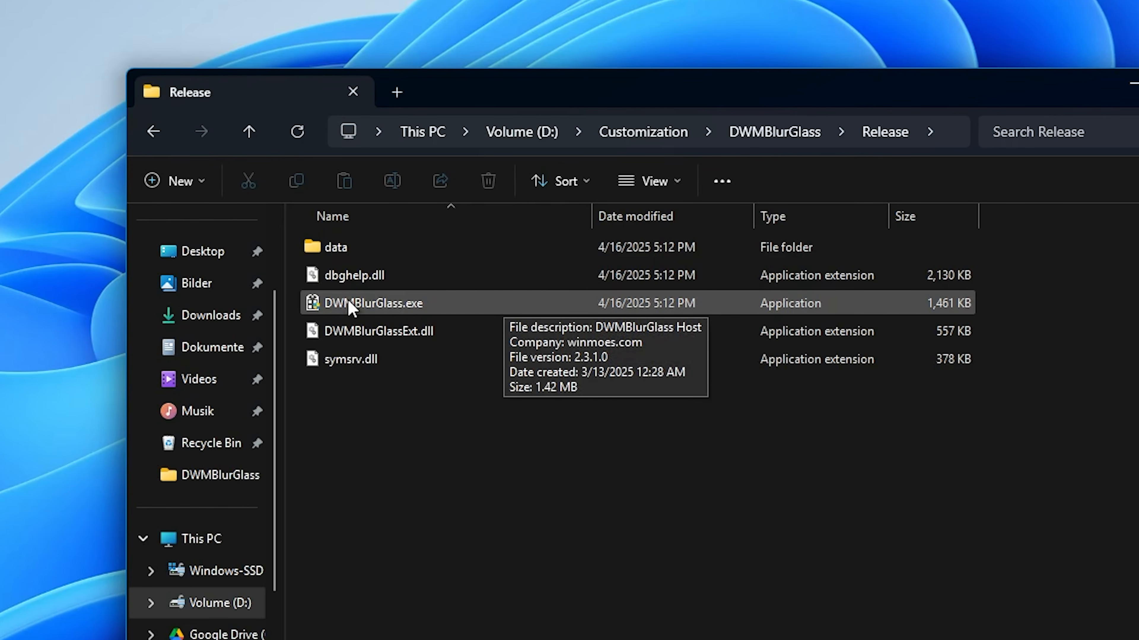
# Step: Launch DWMBlurGlass.exe from the extracted Release folder and allow the unrecognized app to run anyway
pyautogui.doubleClick(351, 303)
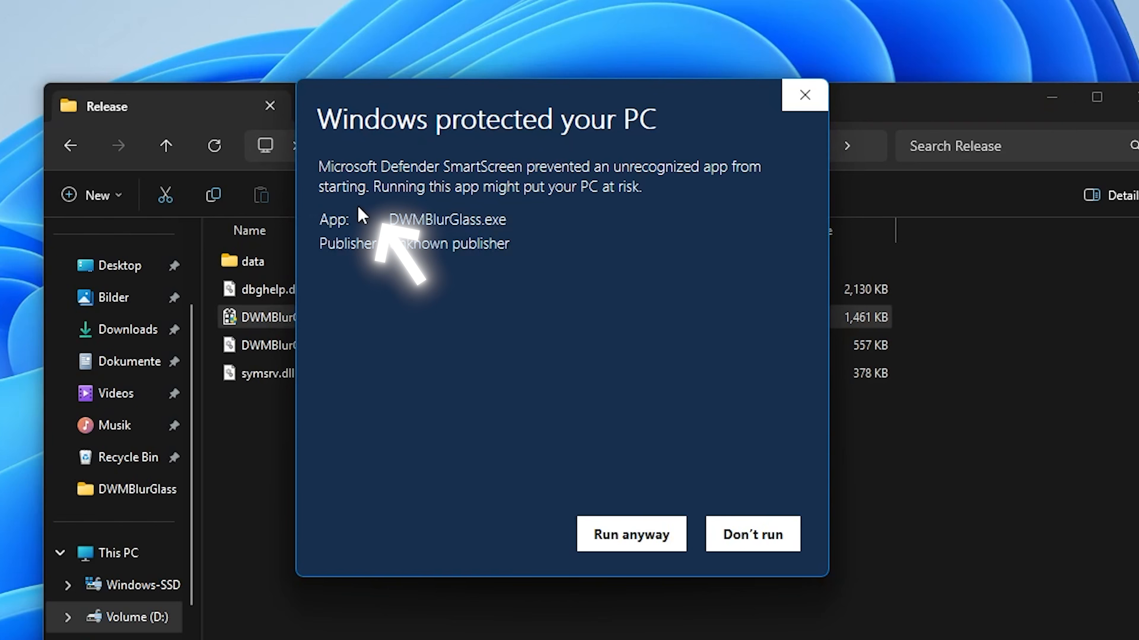
pyautogui.moveTo(389, 244); pyautogui.dragTo(511, 244)
pyautogui.click(631, 535)
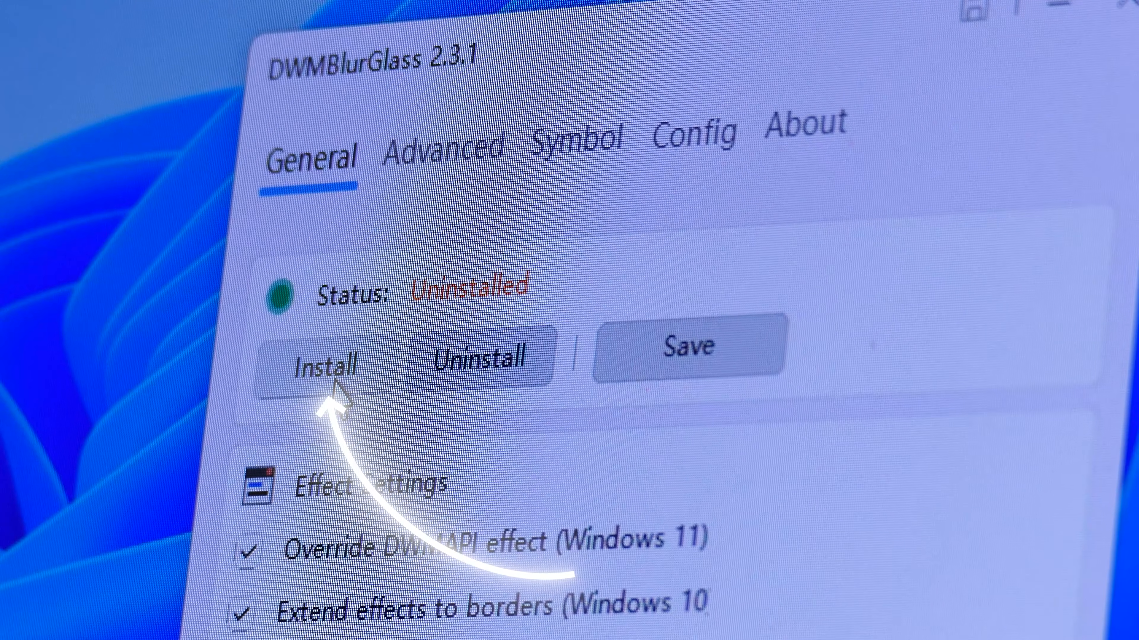
# Step: Install the DWMBlurGlass effect and adjust the global blur radius
pyautogui.click(330, 377)
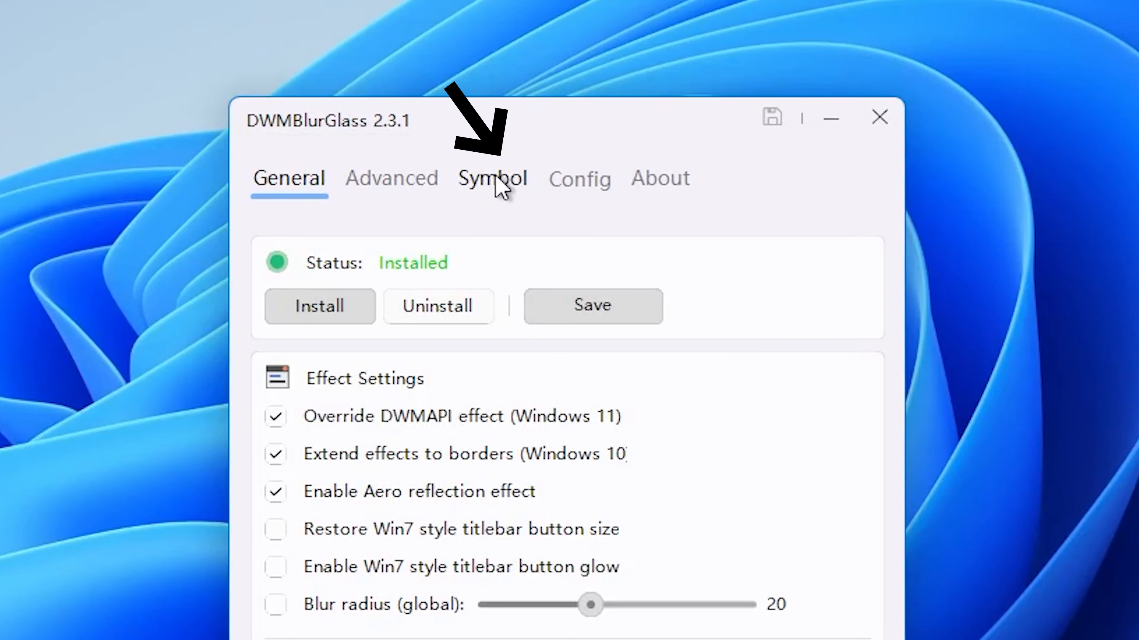
pyautogui.click(495, 184)
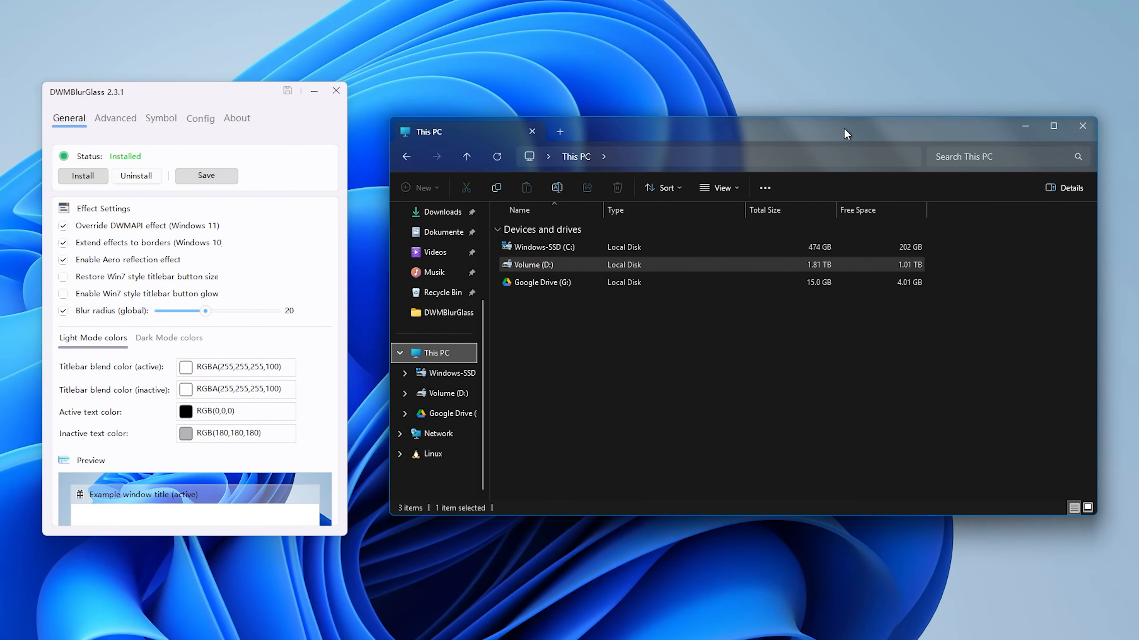
pyautogui.click(63, 311)
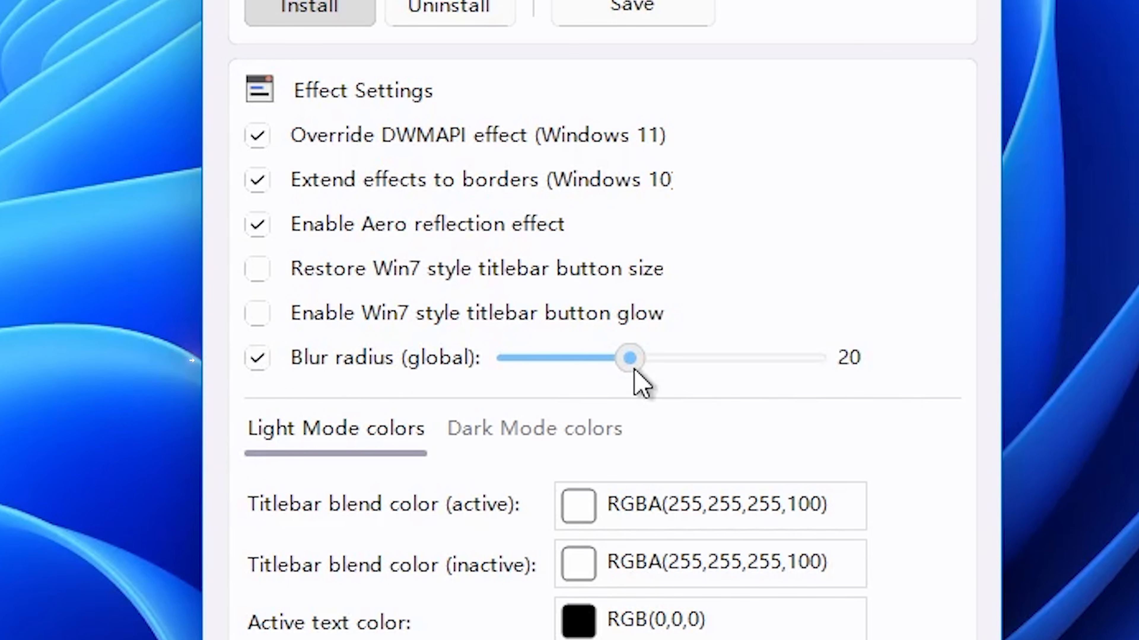
pyautogui.moveTo(634, 368); pyautogui.dragTo(824, 369)
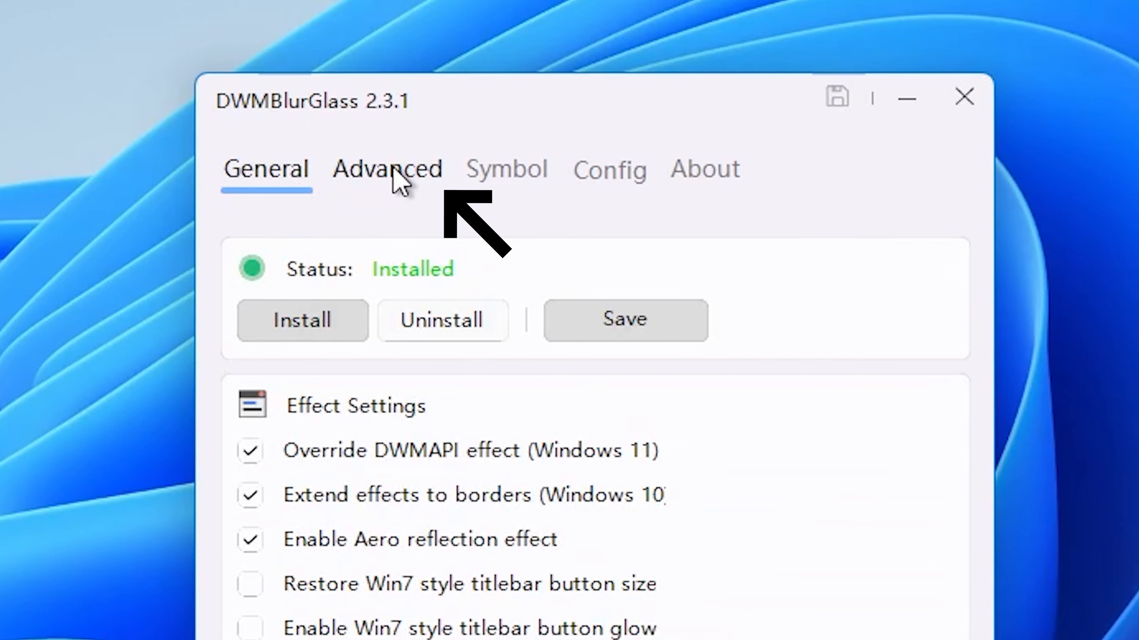
# Step: Open the advanced DWMBlurGlass settings and view the available title bar effect types
pyautogui.click(394, 175)
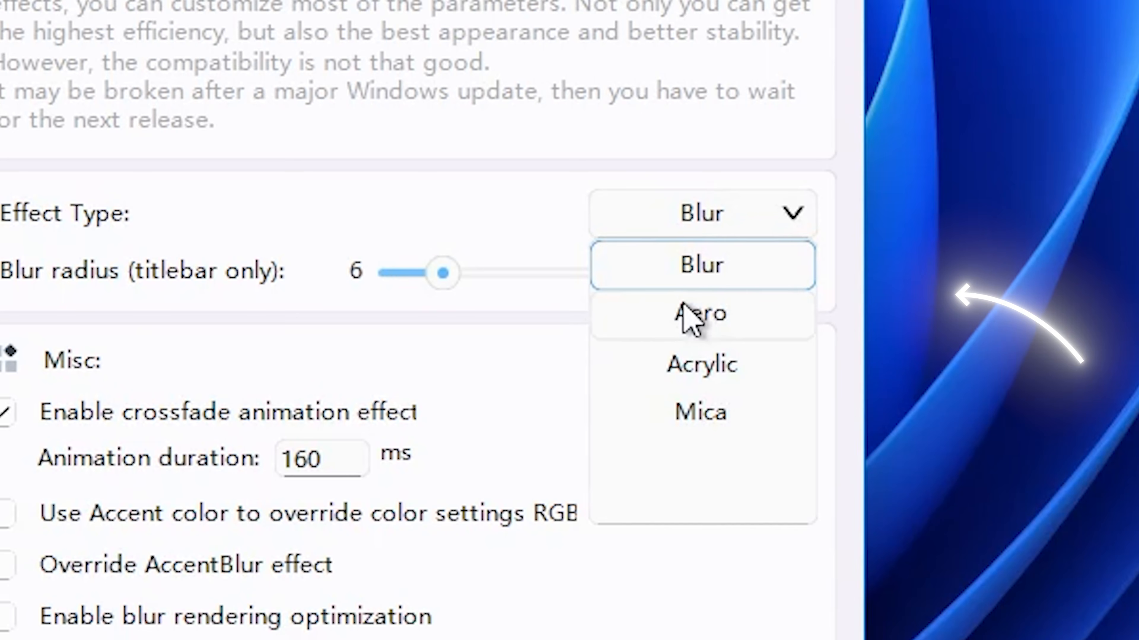
pyautogui.click(803, 381)
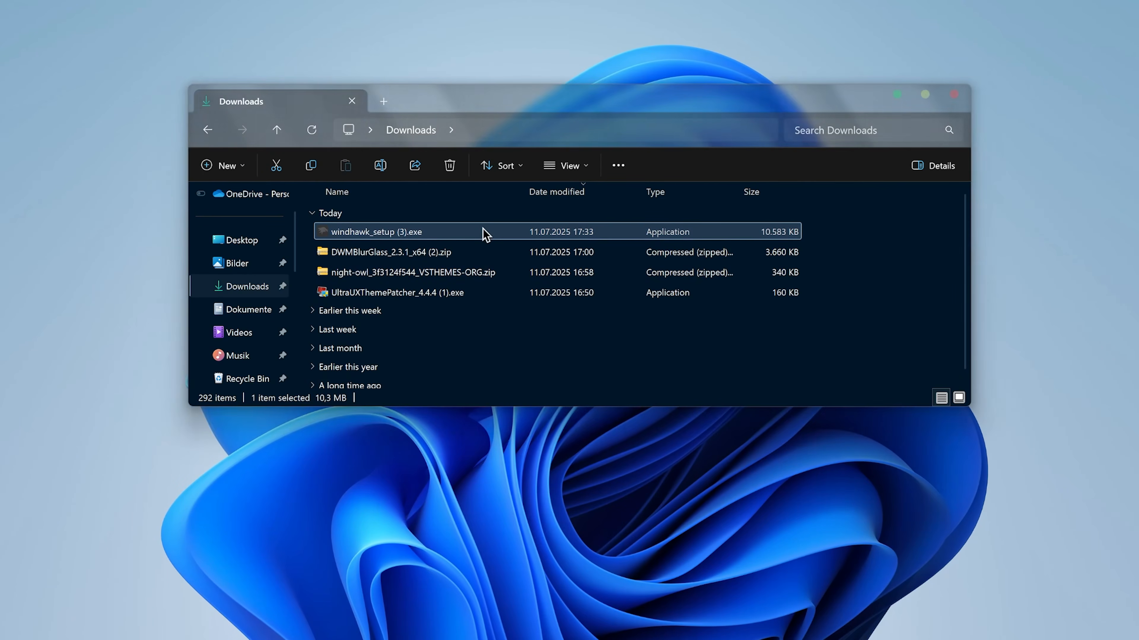
# Step: Run the Windhawk v1.6.1 installer in English and install it into the custom Windhawk folder
pyautogui.doubleClick(482, 233)
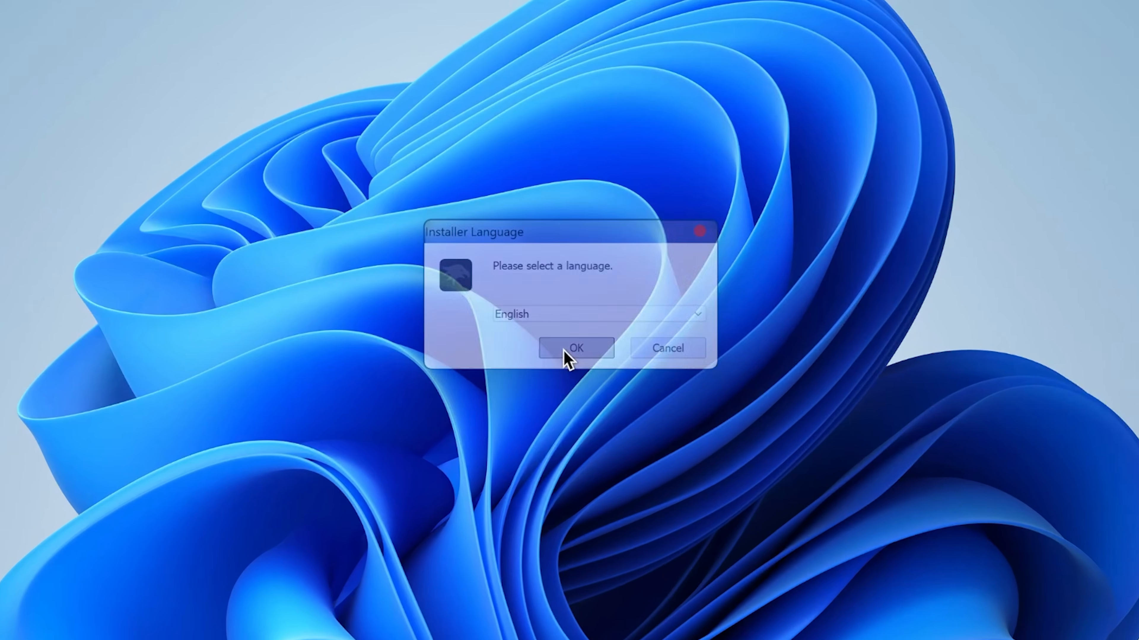
pyautogui.click(694, 470)
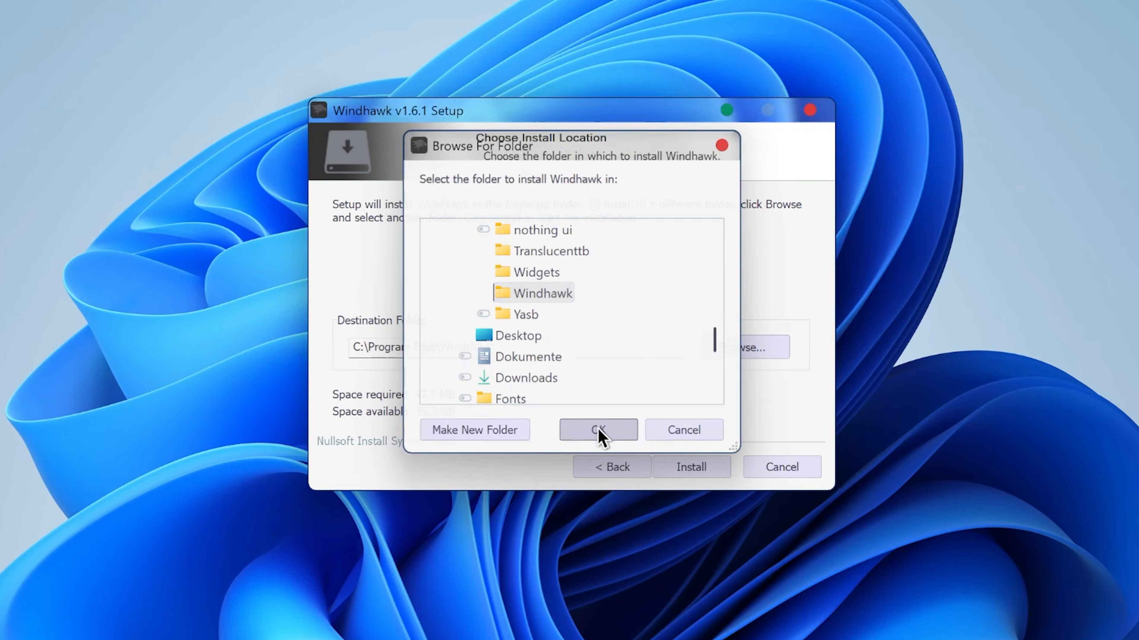
pyautogui.click(693, 471)
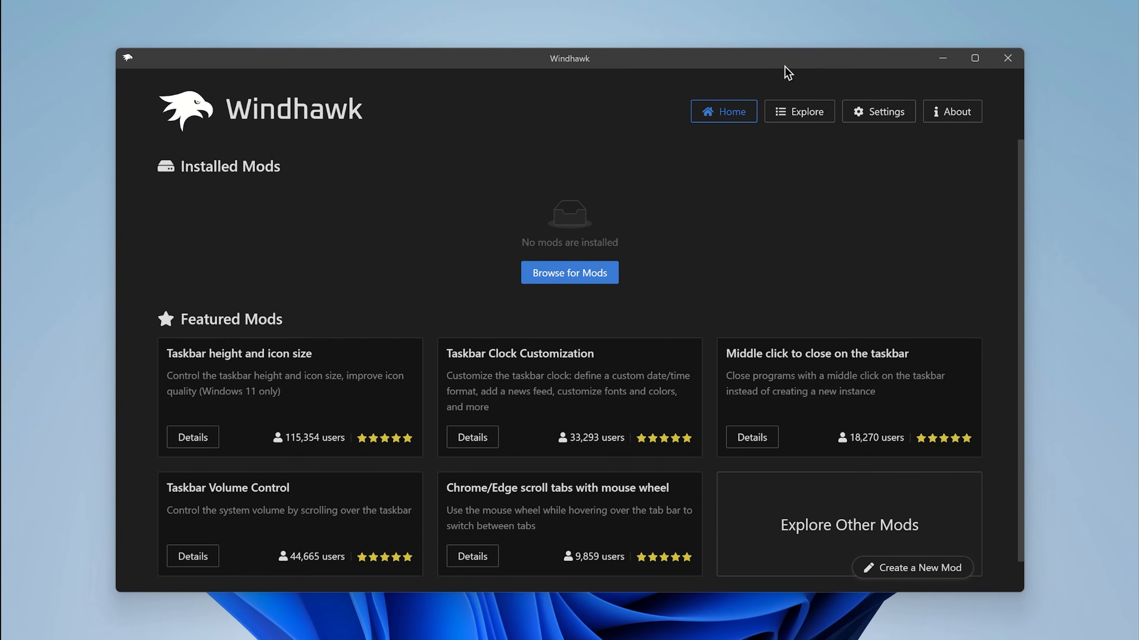
# Step: Search the Windhawk mods for "resou" and install the Resource Redirect mod, accepting the risk
pyautogui.scroll(-2, 675, 458)
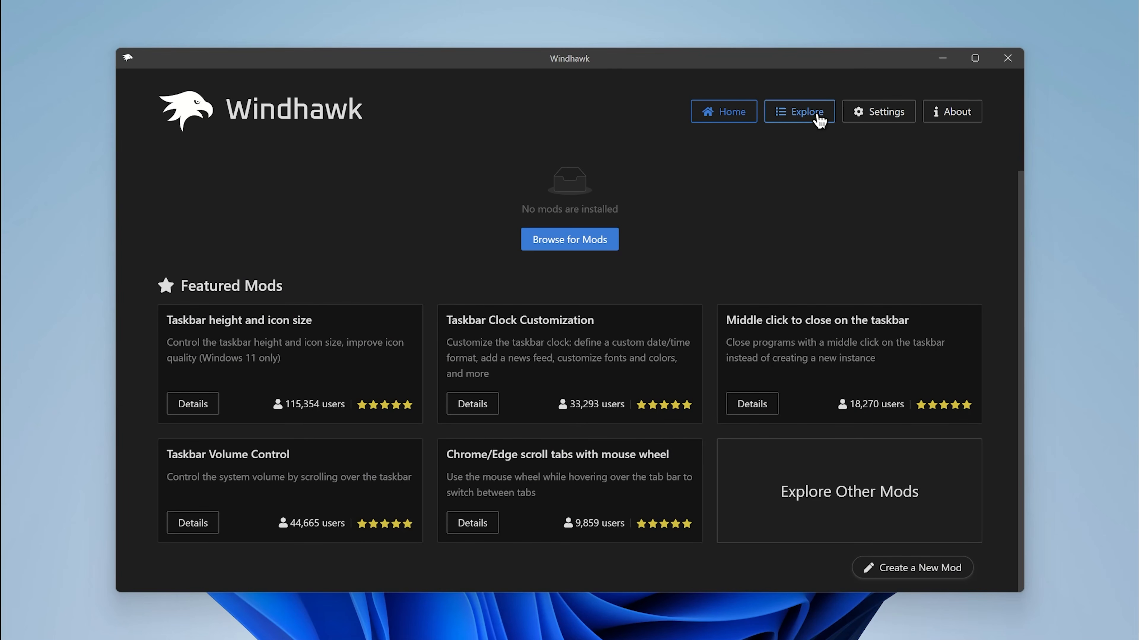
pyautogui.click(794, 125)
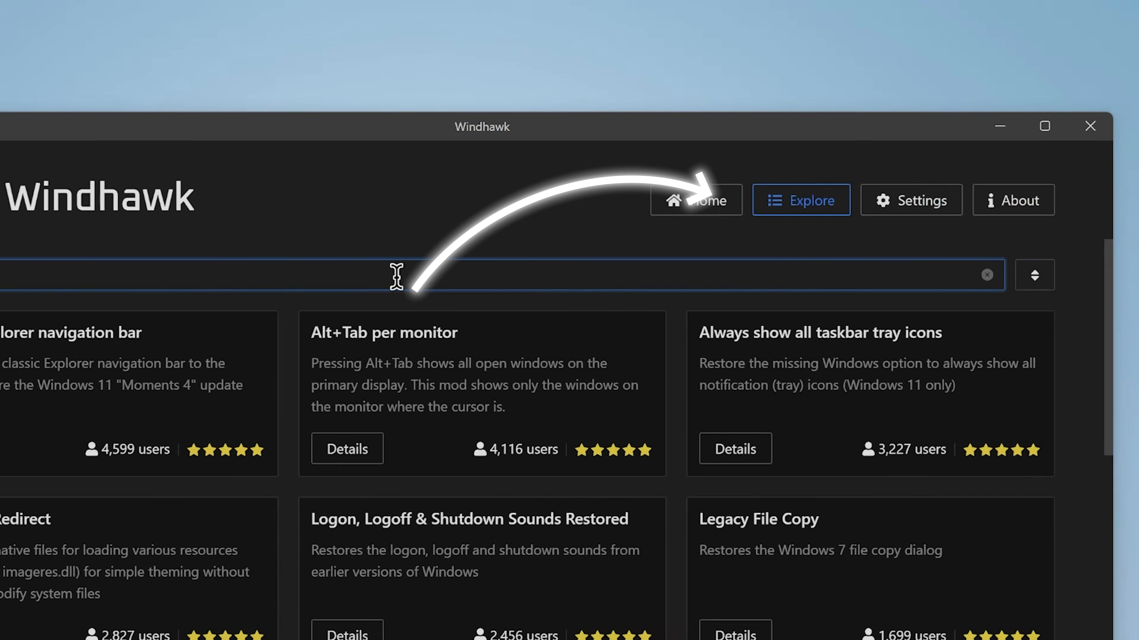
pyautogui.write('resou')
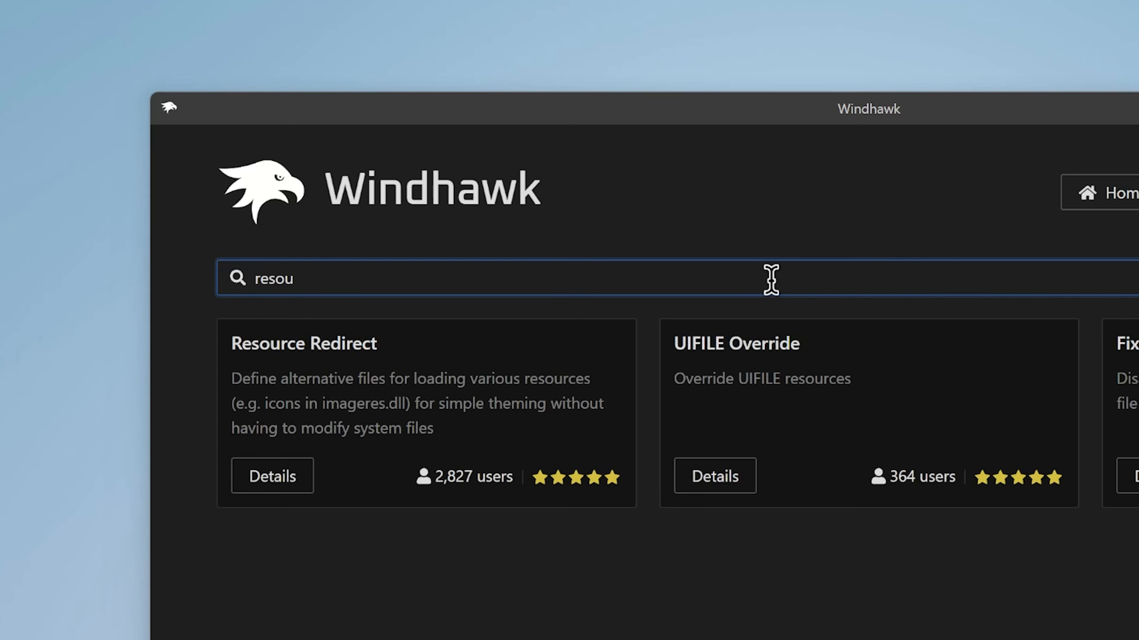
pyautogui.click(272, 476)
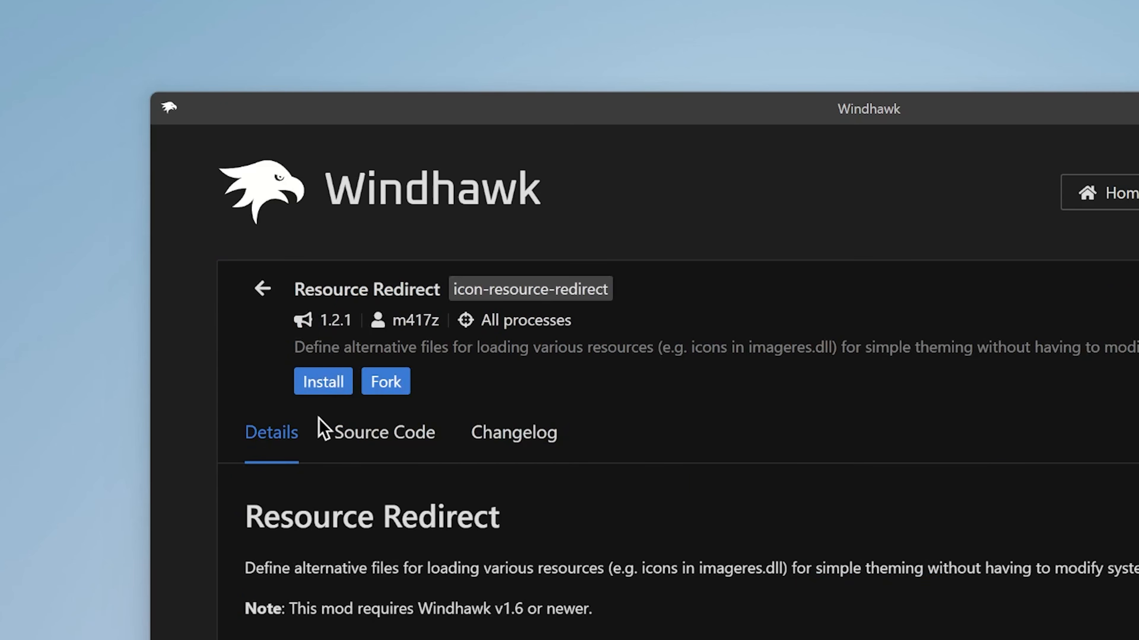
pyautogui.click(321, 386)
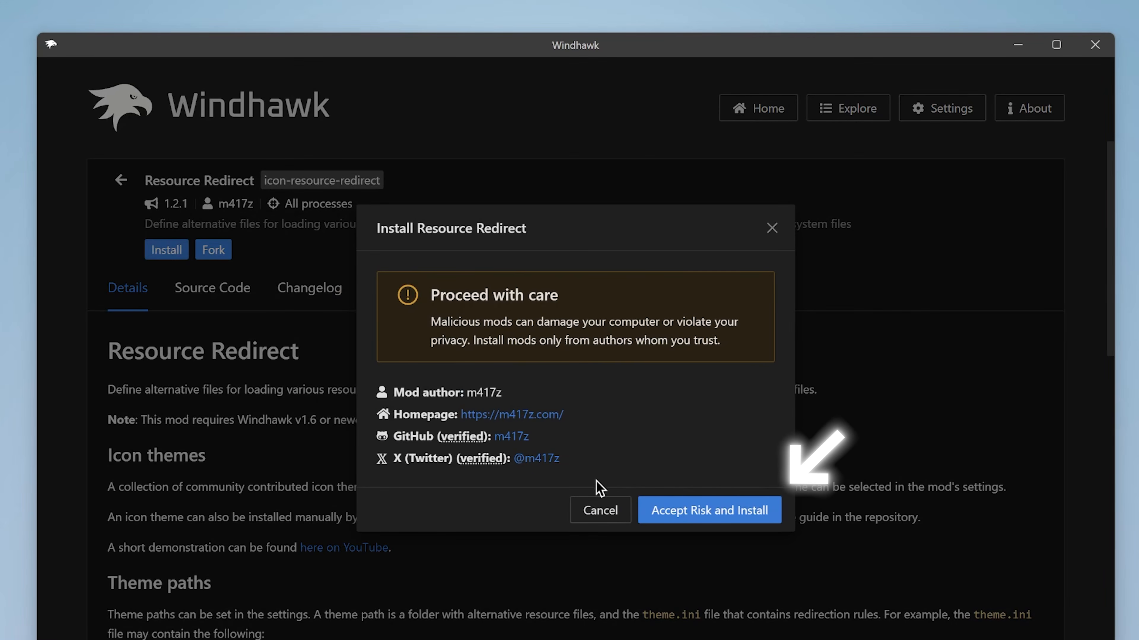
pyautogui.click(715, 518)
# Step: Set Resource Redirect's icon theme to macOS DarkMode (by niivu), save the settings and allow the icon cache to be cleared
pyautogui.click(195, 340)
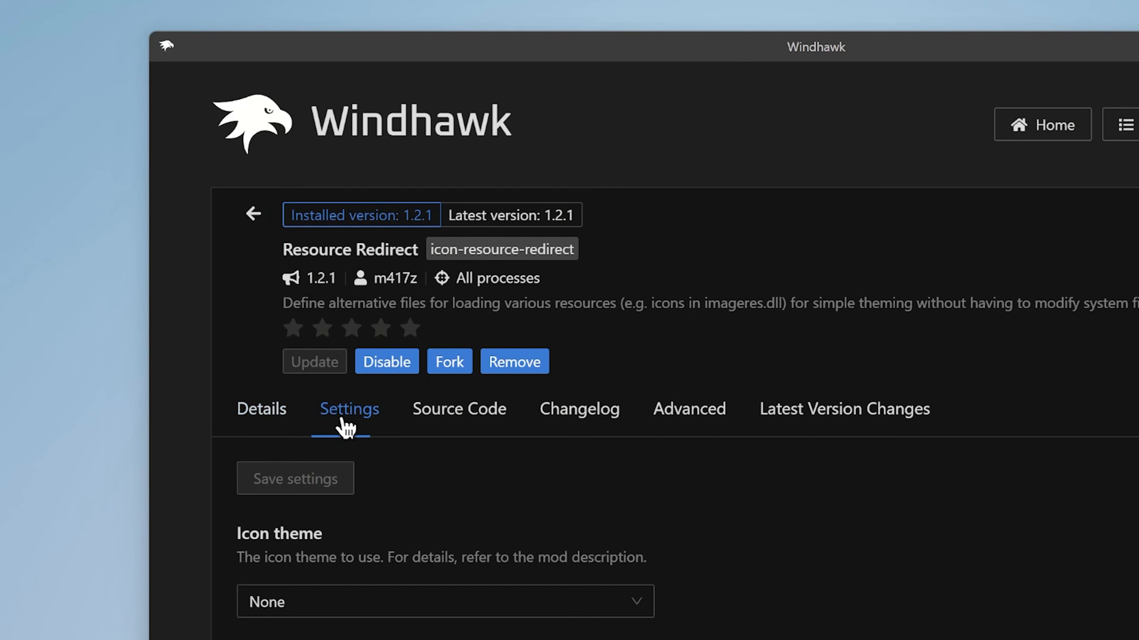
pyautogui.click(278, 603)
pyautogui.scroll(-15, 250, 461)
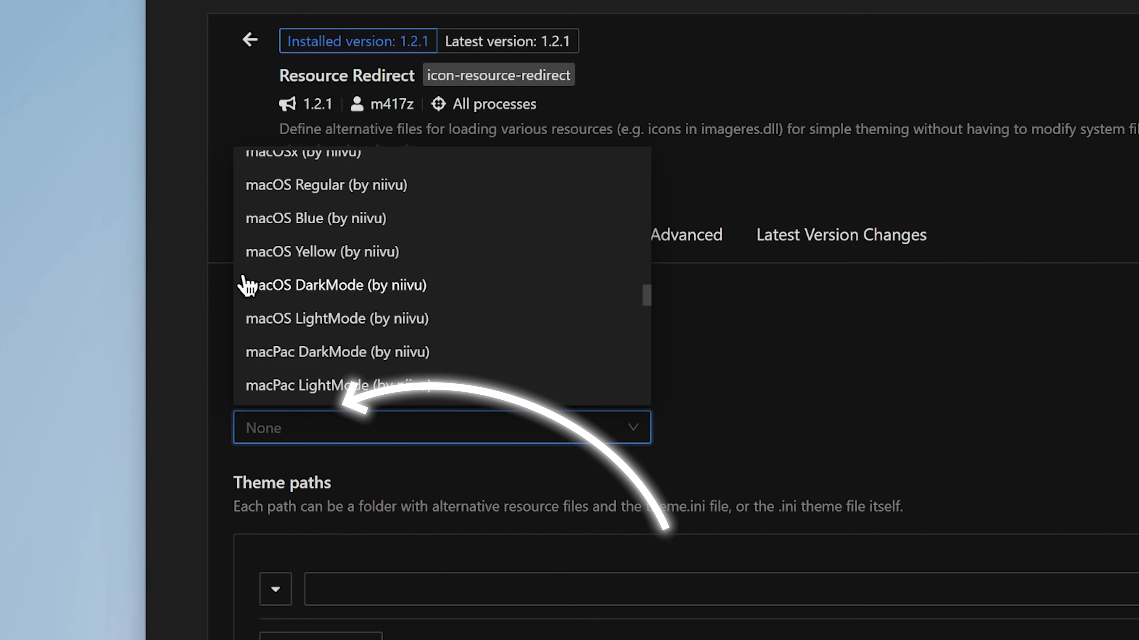
pyautogui.click(287, 287)
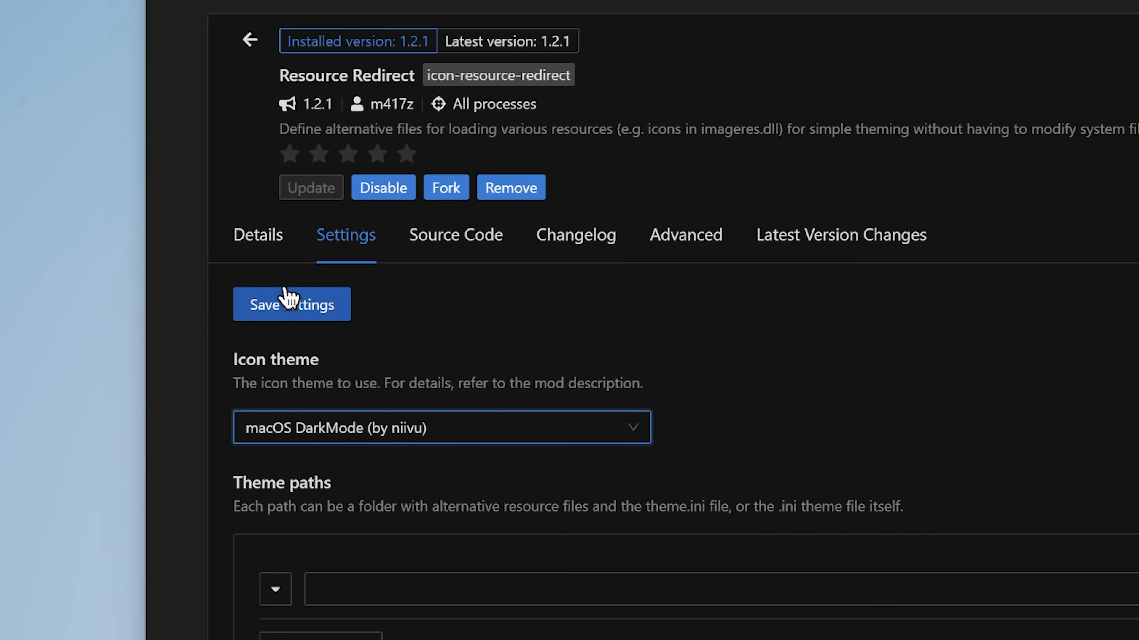
pyautogui.click(294, 316)
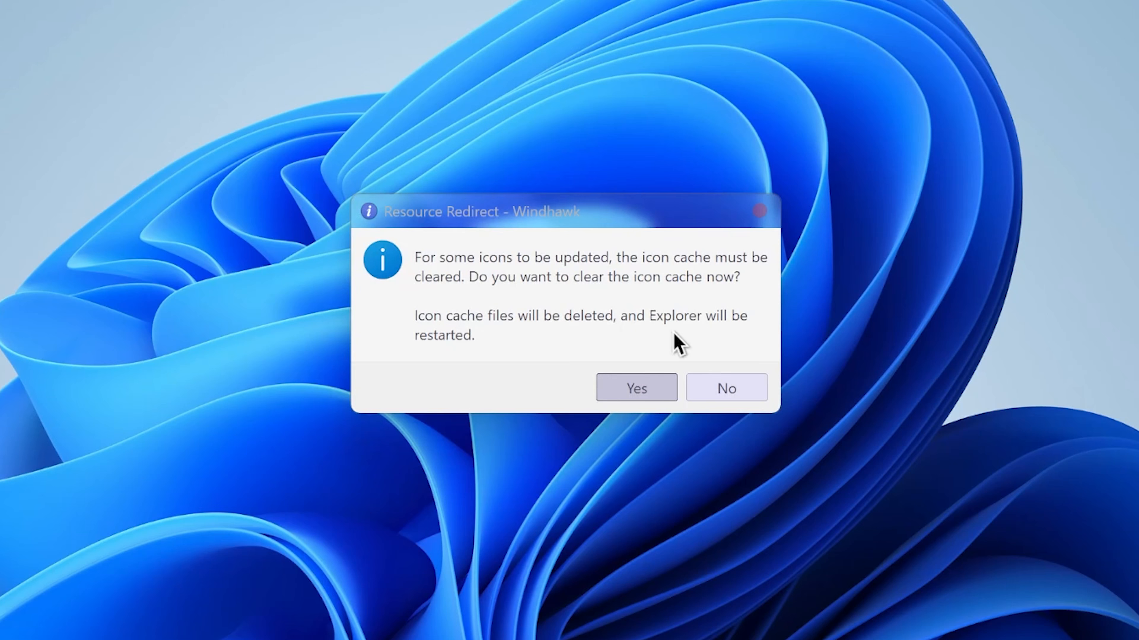
pyautogui.click(622, 390)
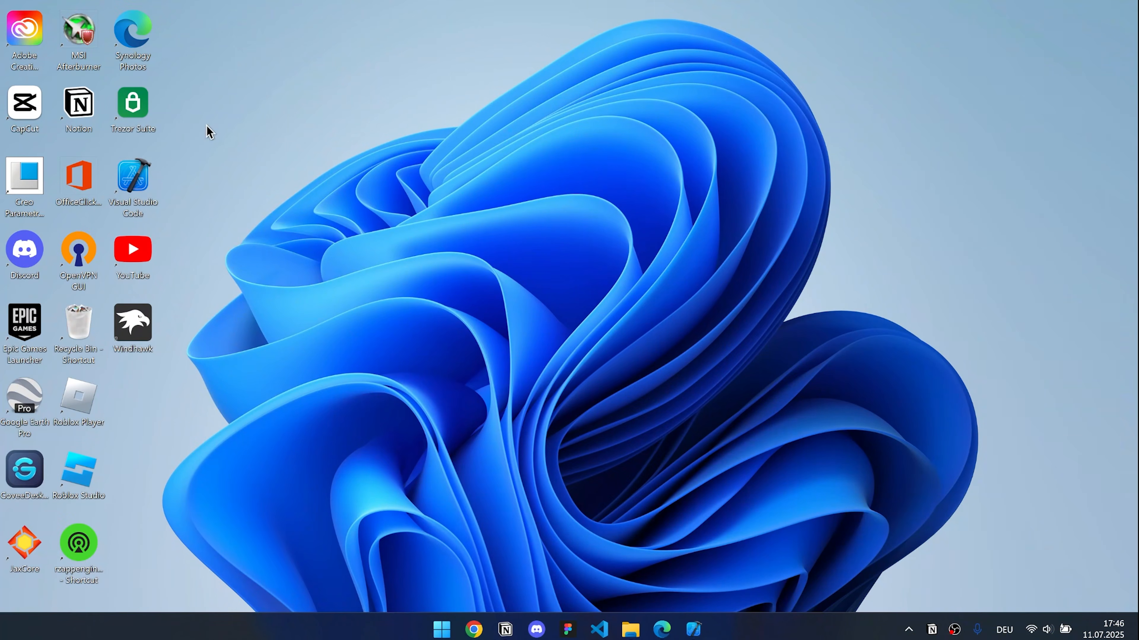
# Step: Hide all desktop icons
pyautogui.rightClick(206, 126)
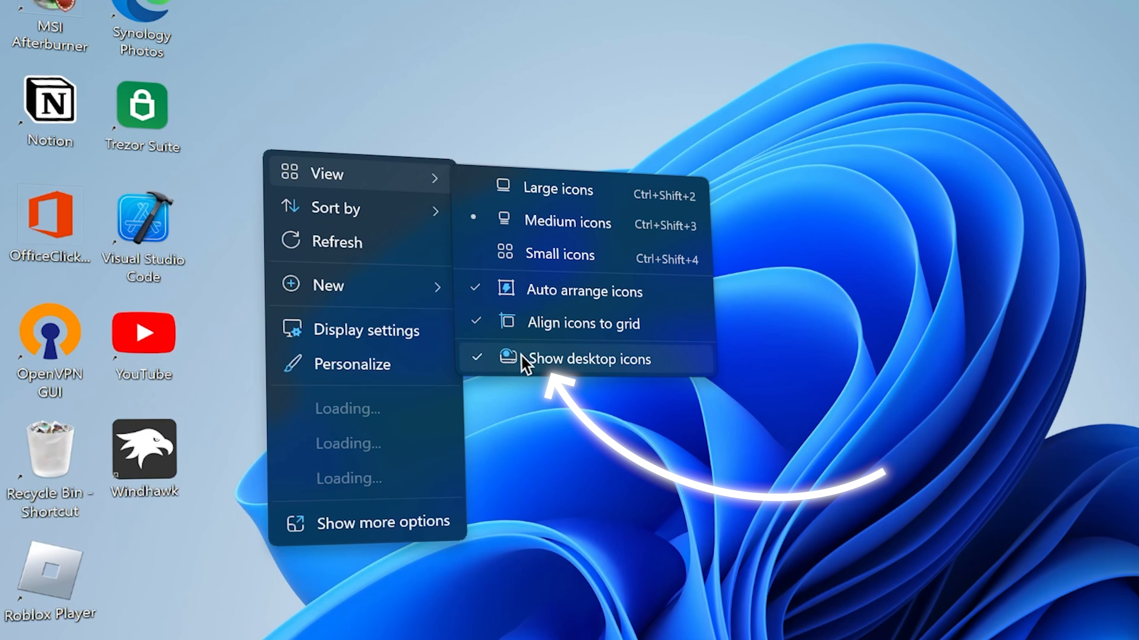
pyautogui.click(523, 359)
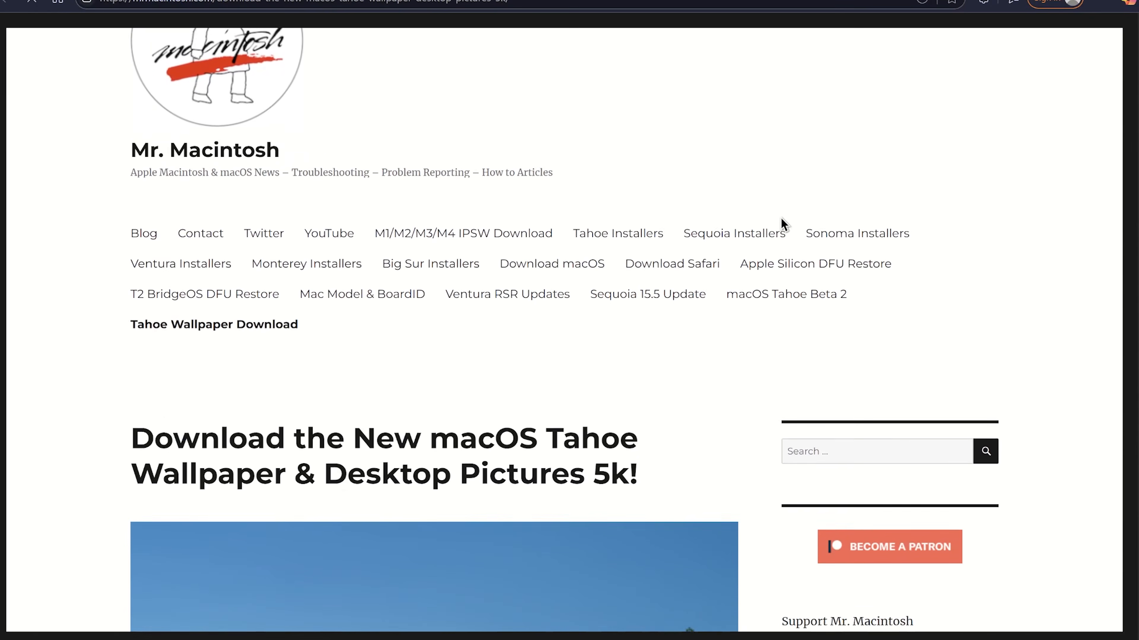
# Step: Open the Google Drive link for the 5MB macOS Tahoe .jpg wallpaper on the Mr. Macintosh page and download it
pyautogui.scroll(-12, 784, 223)
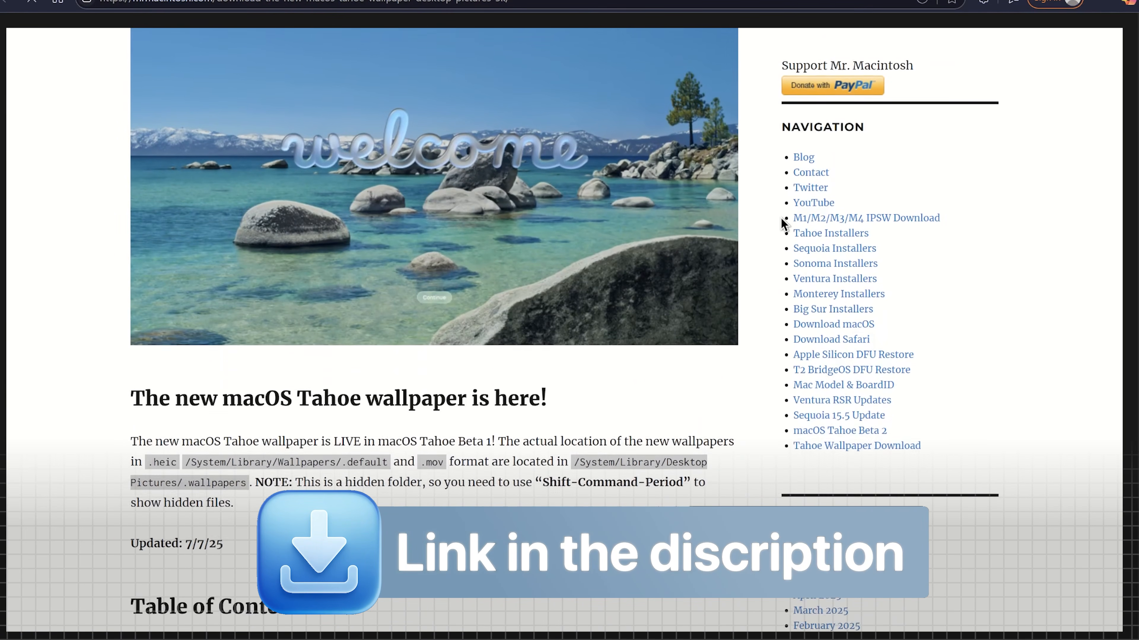
pyautogui.scroll(-5, 784, 222)
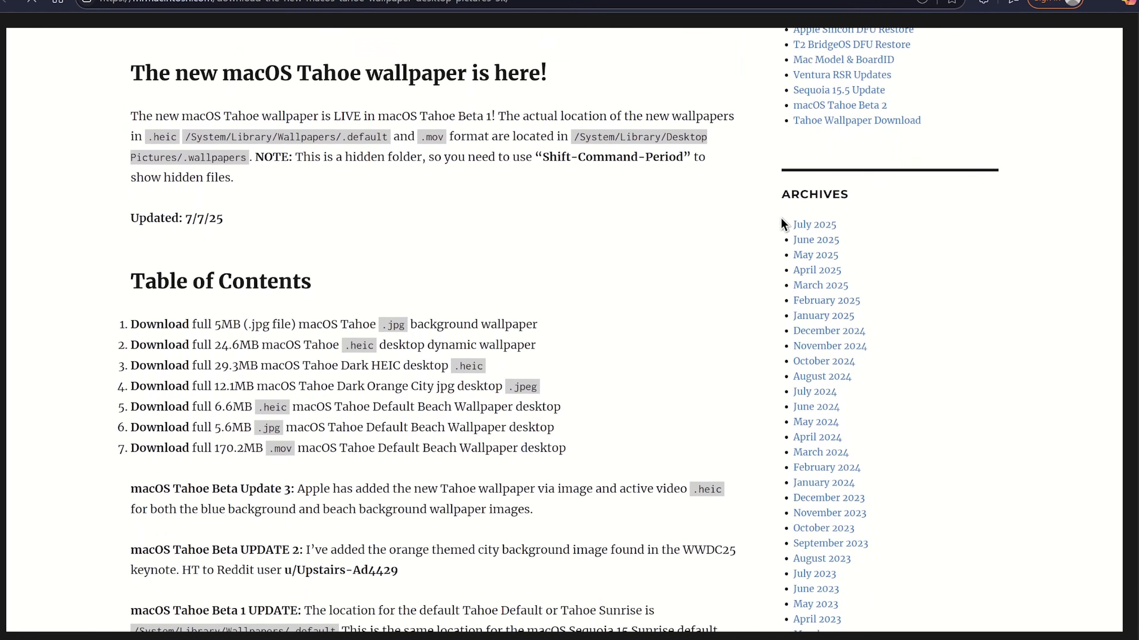
pyautogui.scroll(-2, 784, 223)
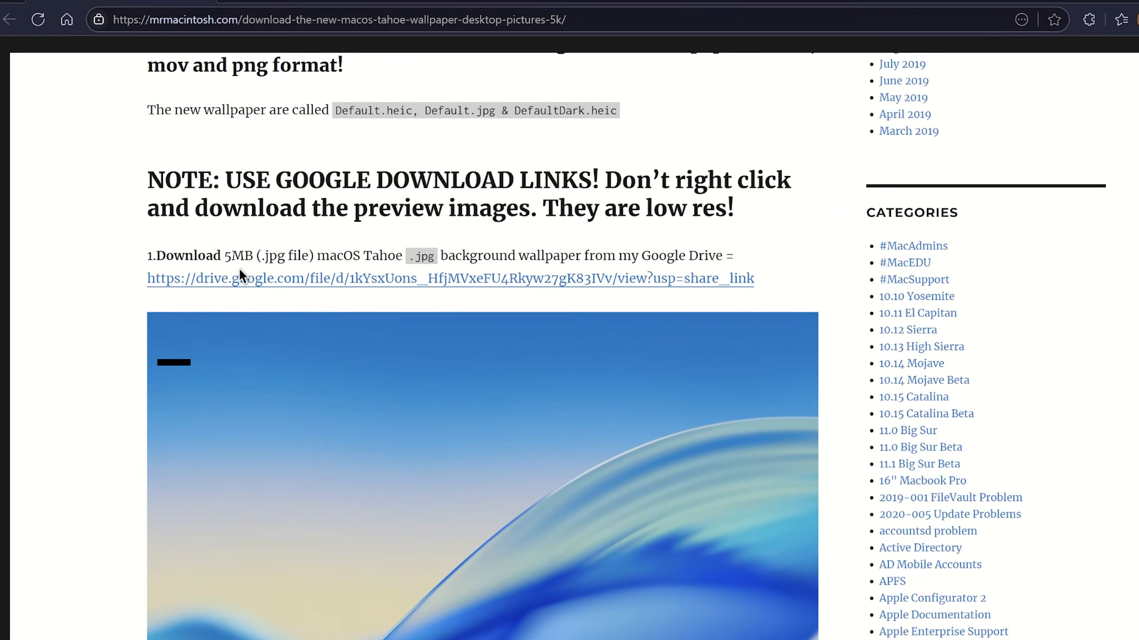
pyautogui.click(309, 349)
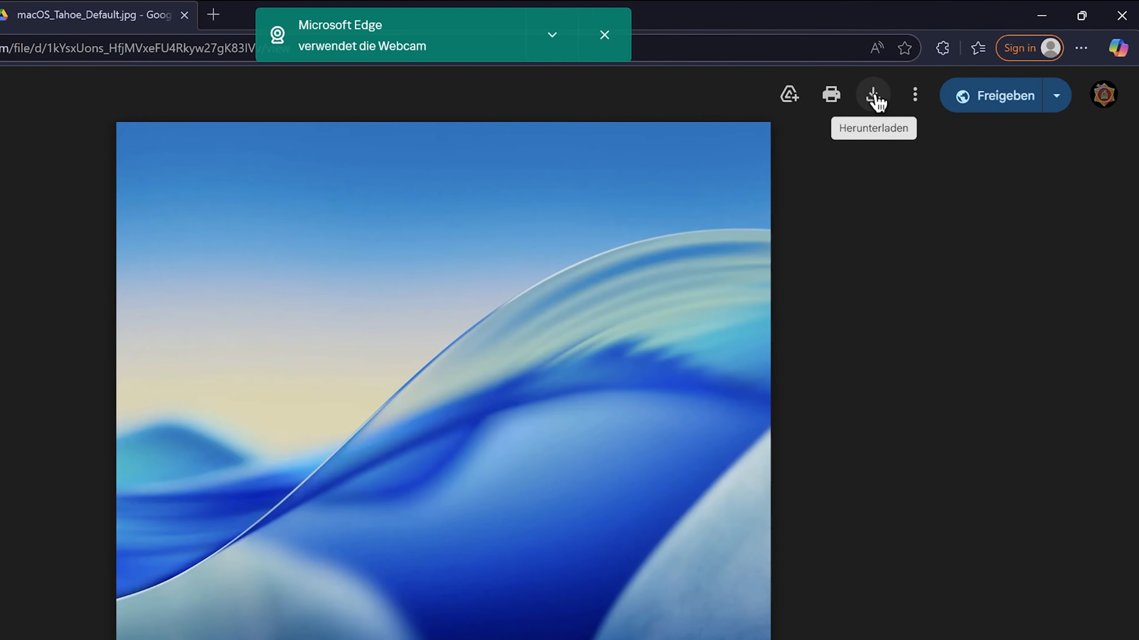
pyautogui.click(930, 80)
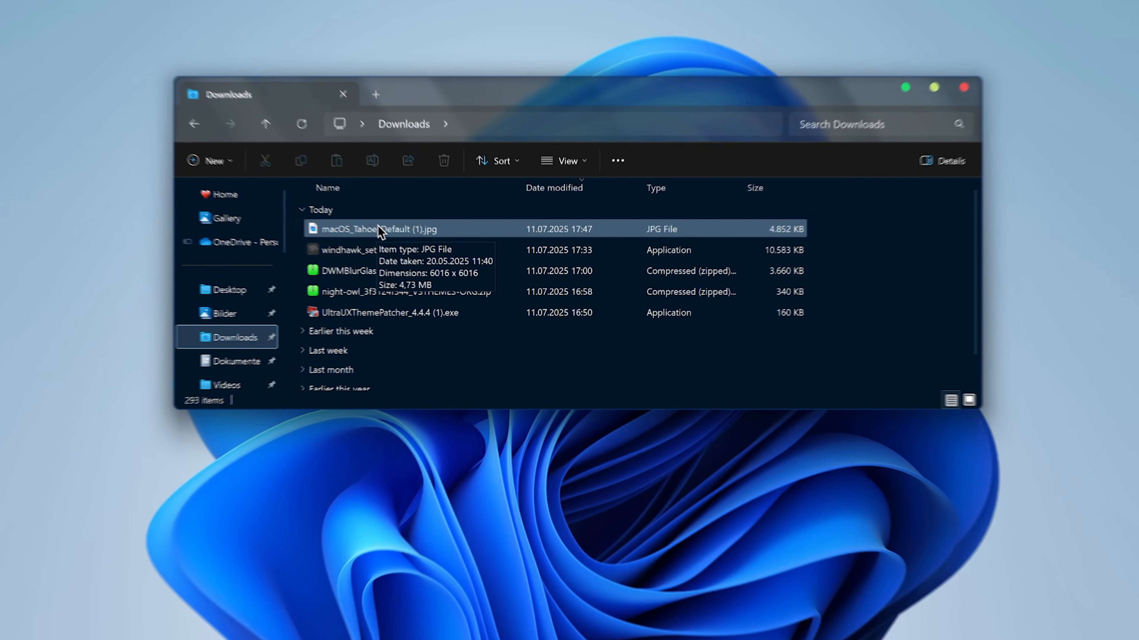
# Step: Set macOS_Tahoe_Default (1).jpg from the Downloads folder as the desktop background
pyautogui.click(382, 231)
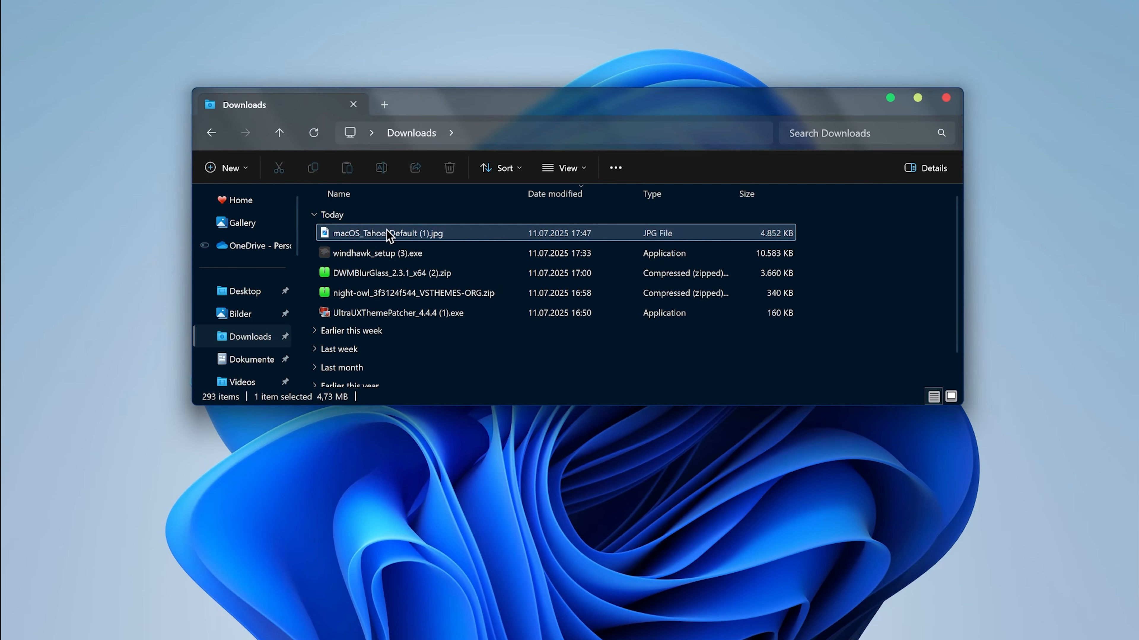
pyautogui.rightClick(386, 233)
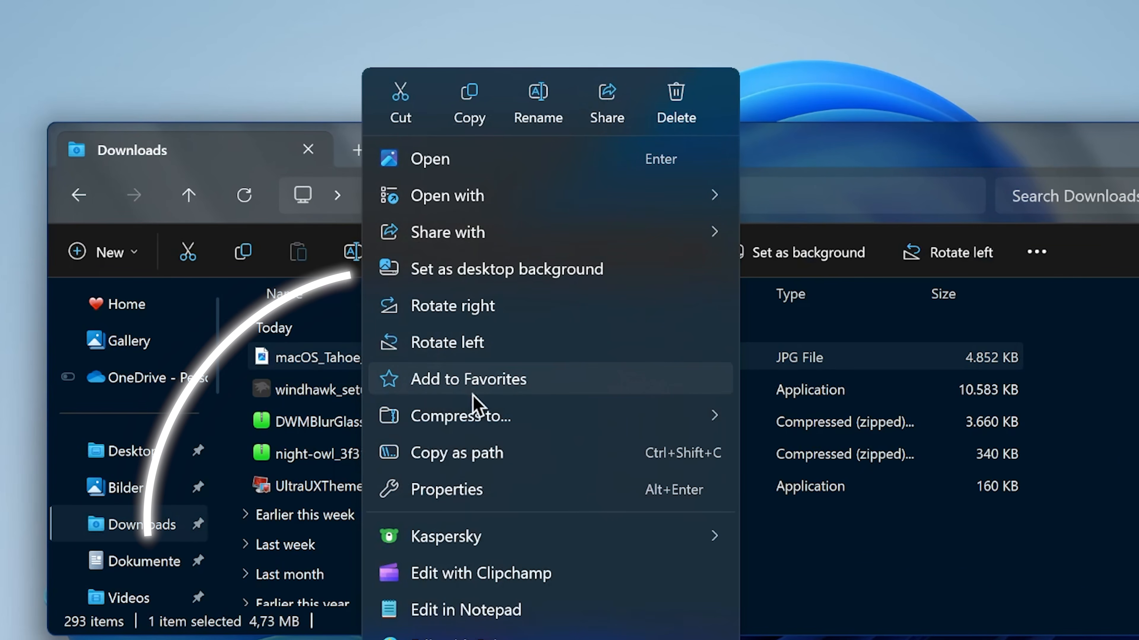
pyautogui.click(455, 282)
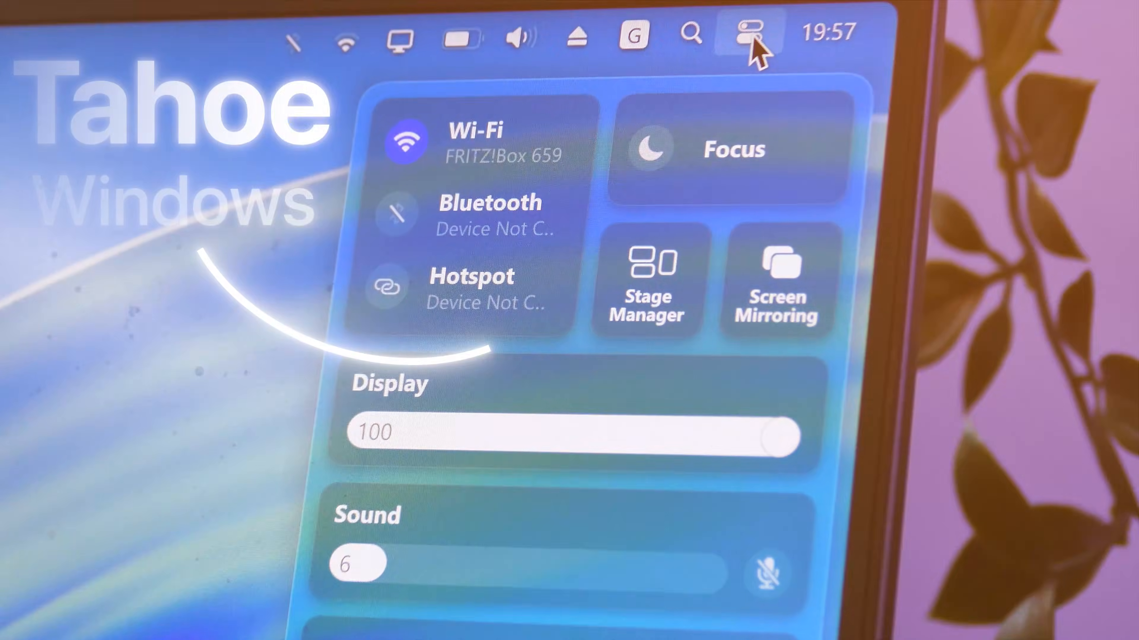
# Step: Switch to the Steam library and install MyDockFinder with desktop and Start menu shortcuts
pyautogui.click(569, 580)
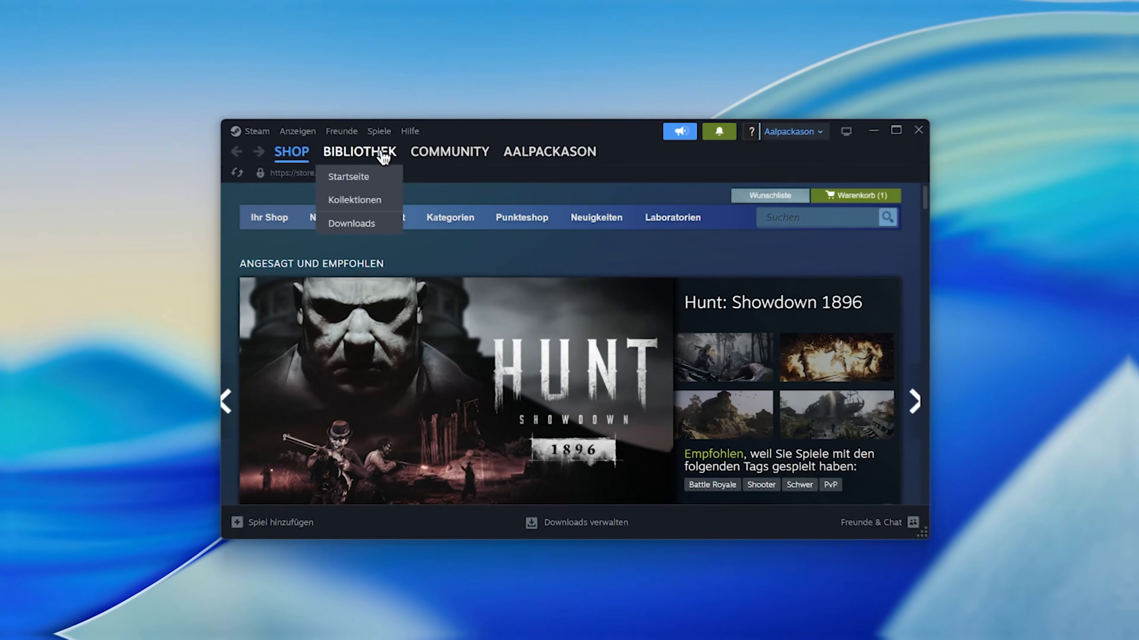
pyautogui.click(380, 155)
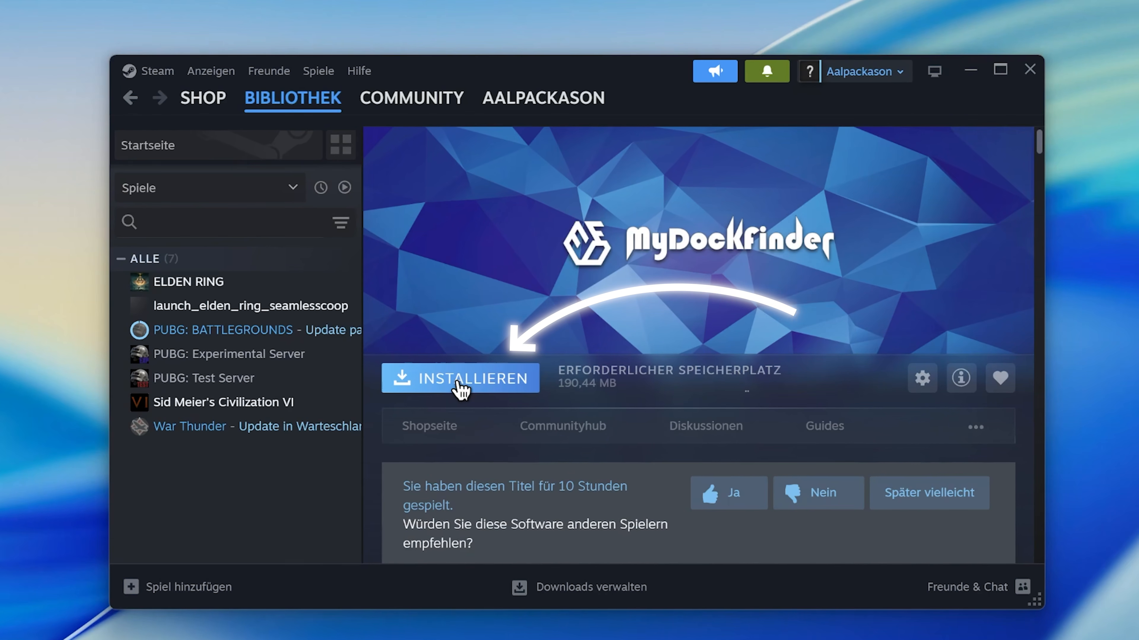
pyautogui.click(458, 389)
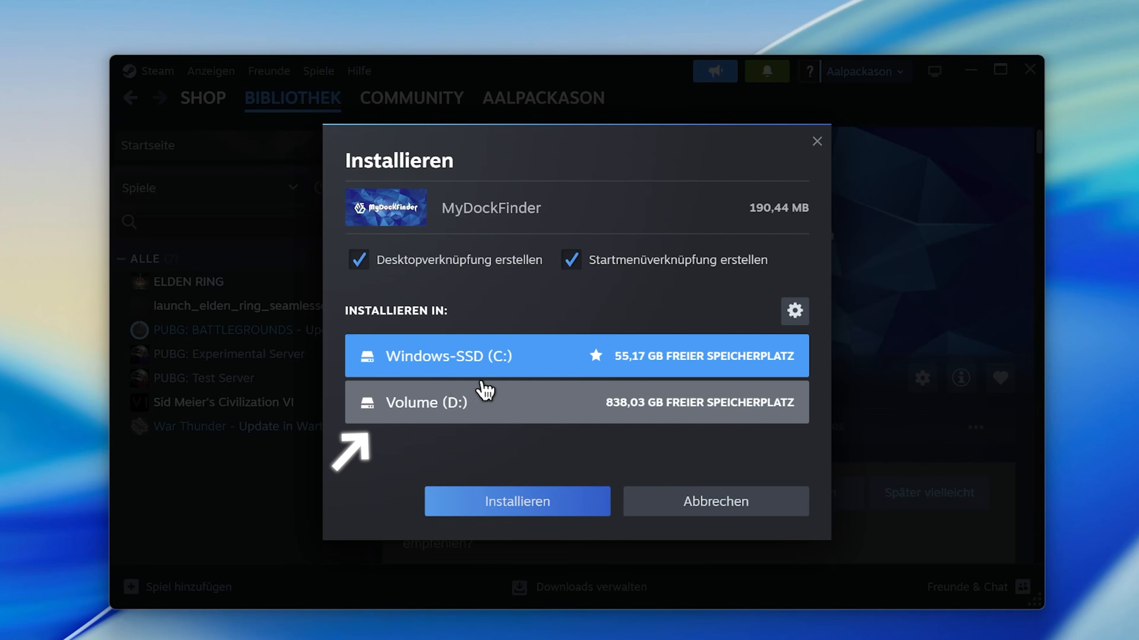
pyautogui.click(530, 501)
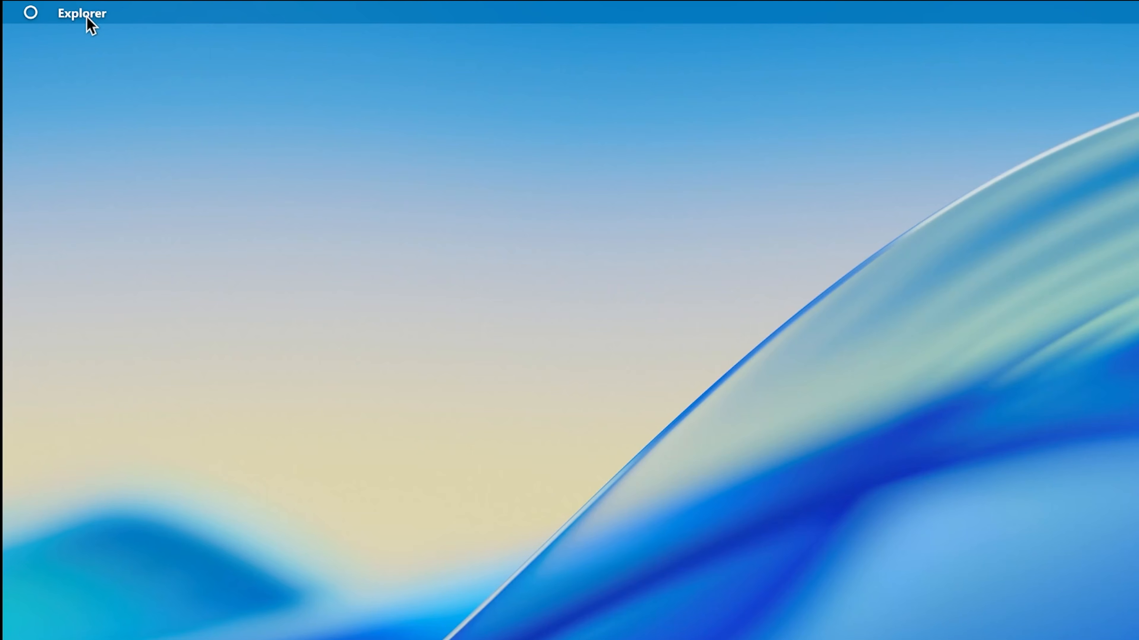
# Step: Open the MyDockFinder preferences from the dock and set the start-on-boot method in the General settings
pyautogui.click(83, 14)
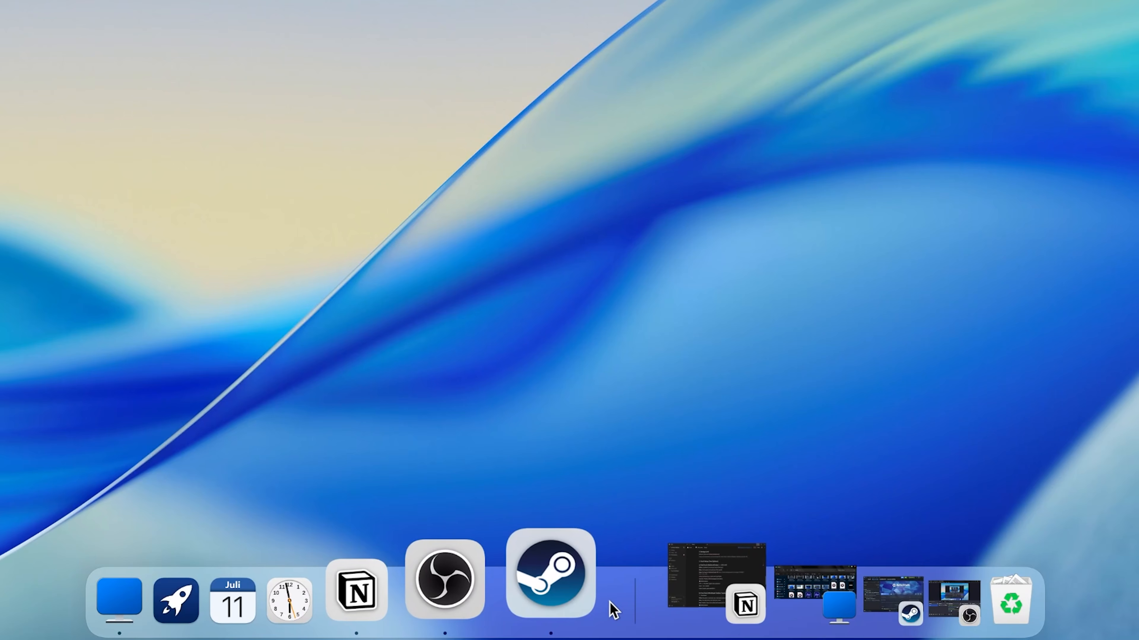
pyautogui.rightClick(614, 609)
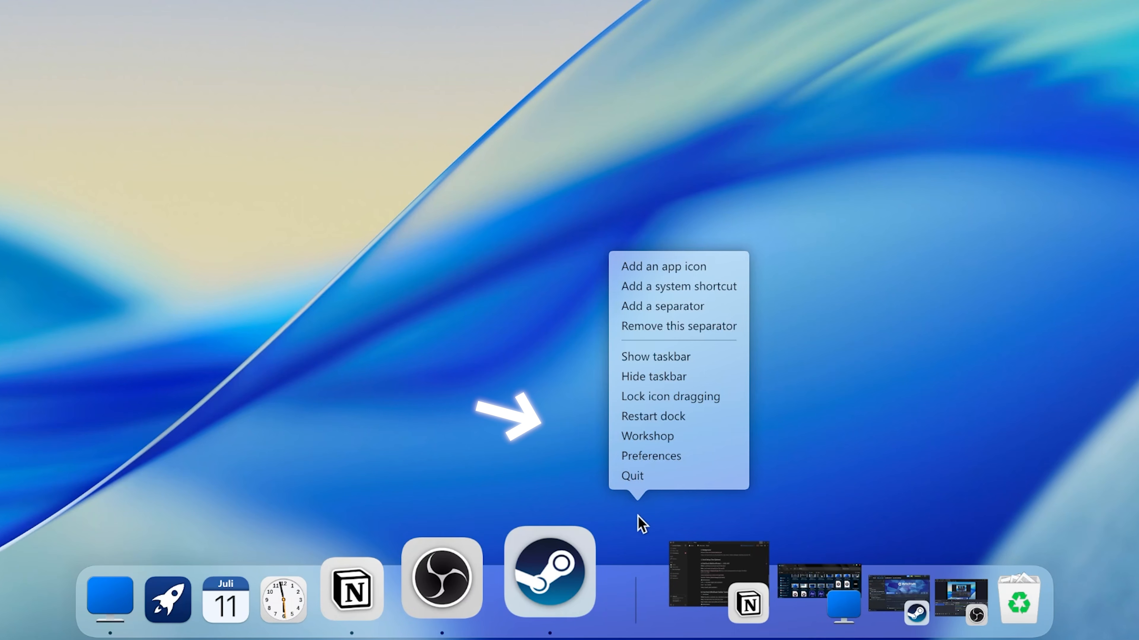
pyautogui.click(650, 456)
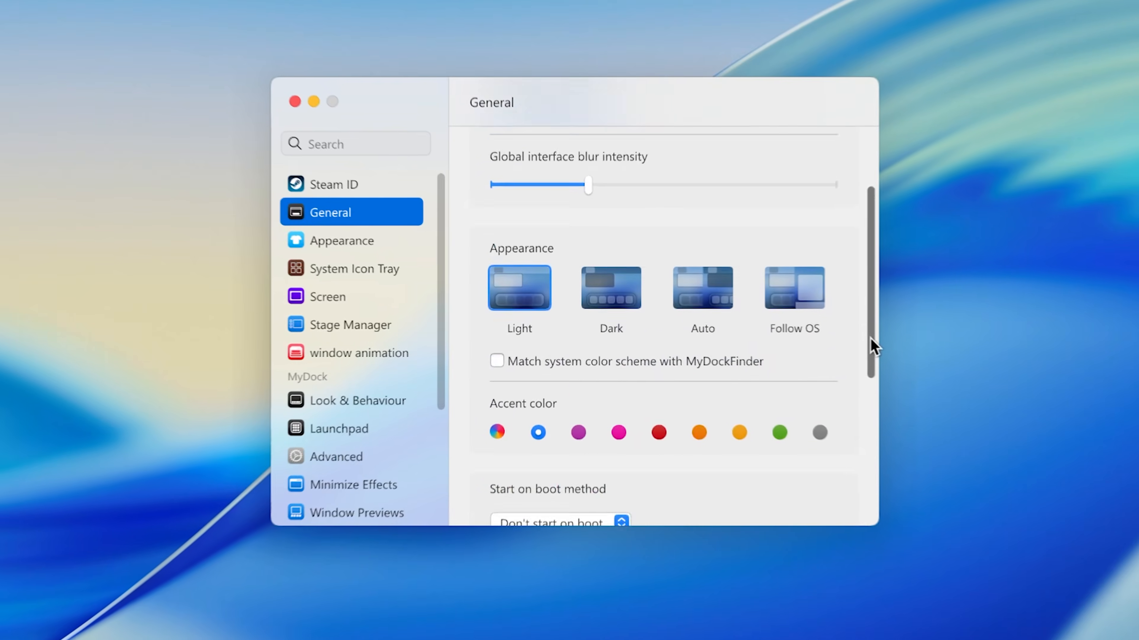
pyautogui.moveTo(870, 338); pyautogui.dragTo(863, 397)
pyautogui.click(534, 286)
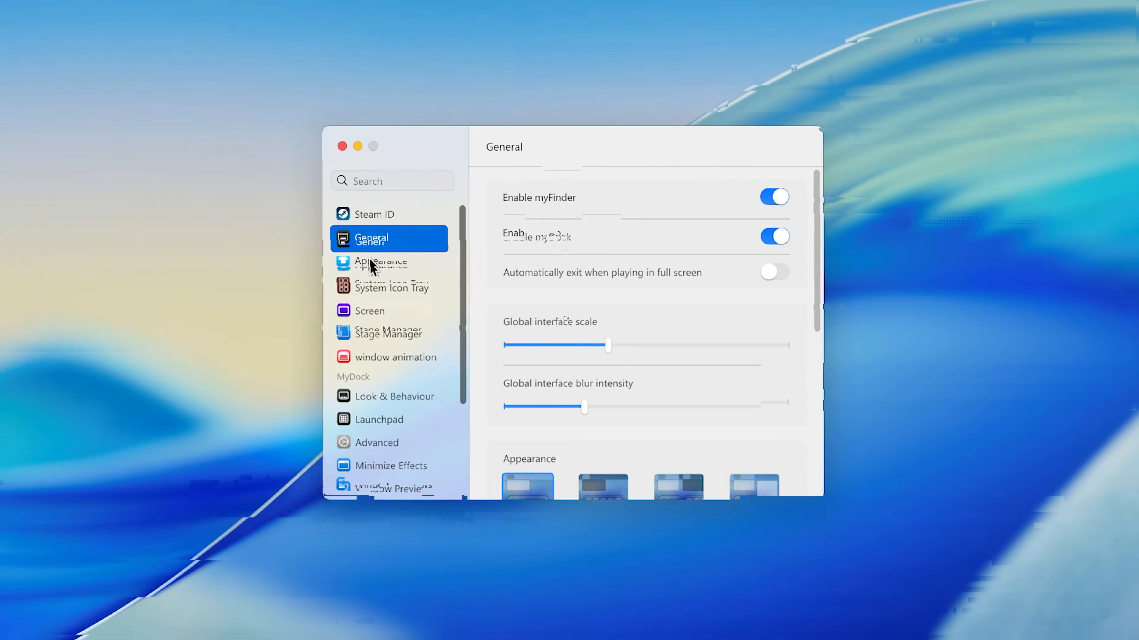
# Step: Enable custom blur and transparency for the Dock and MyDockFinder menus, with blur intensities of about 9 and 13 and reduced menu transparency
pyautogui.click(363, 255)
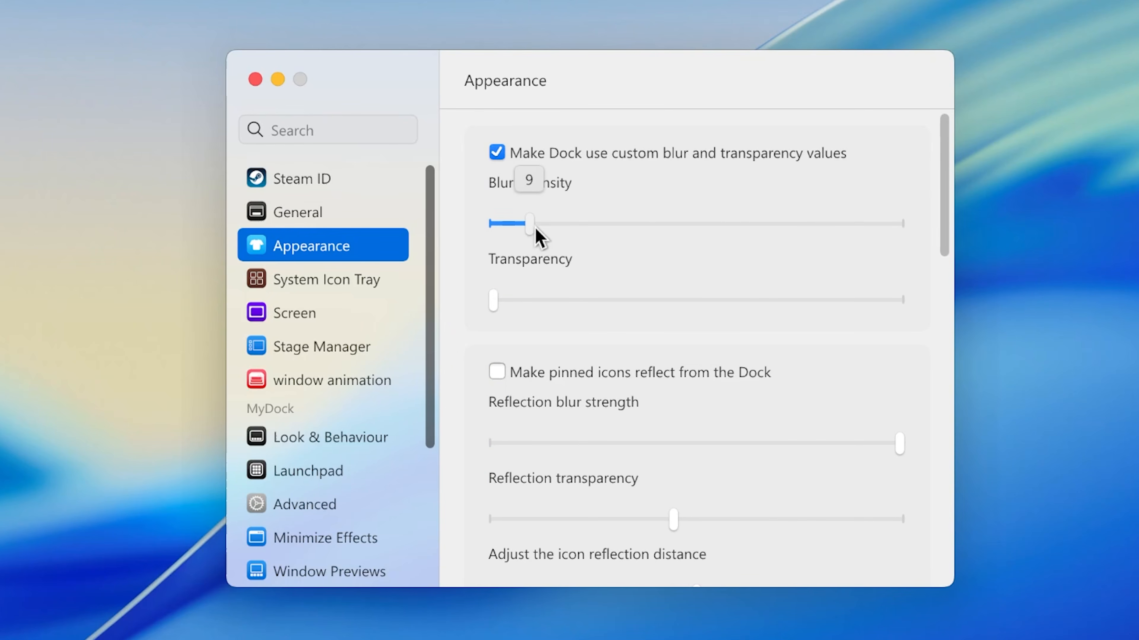
pyautogui.moveTo(944, 179); pyautogui.dragTo(947, 317)
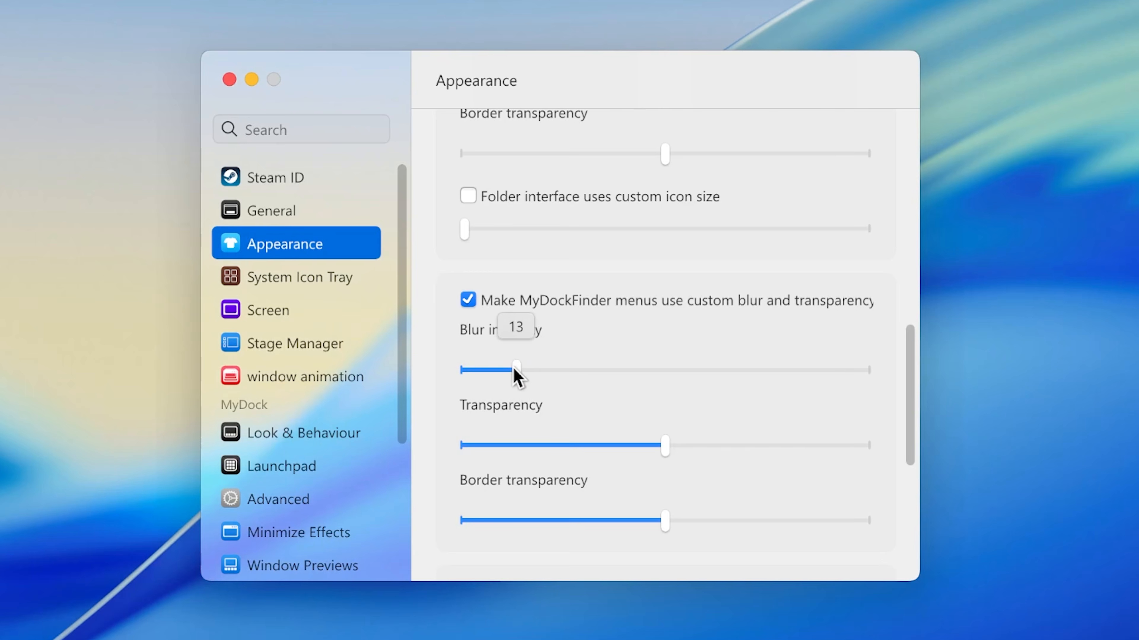
pyautogui.click(526, 445)
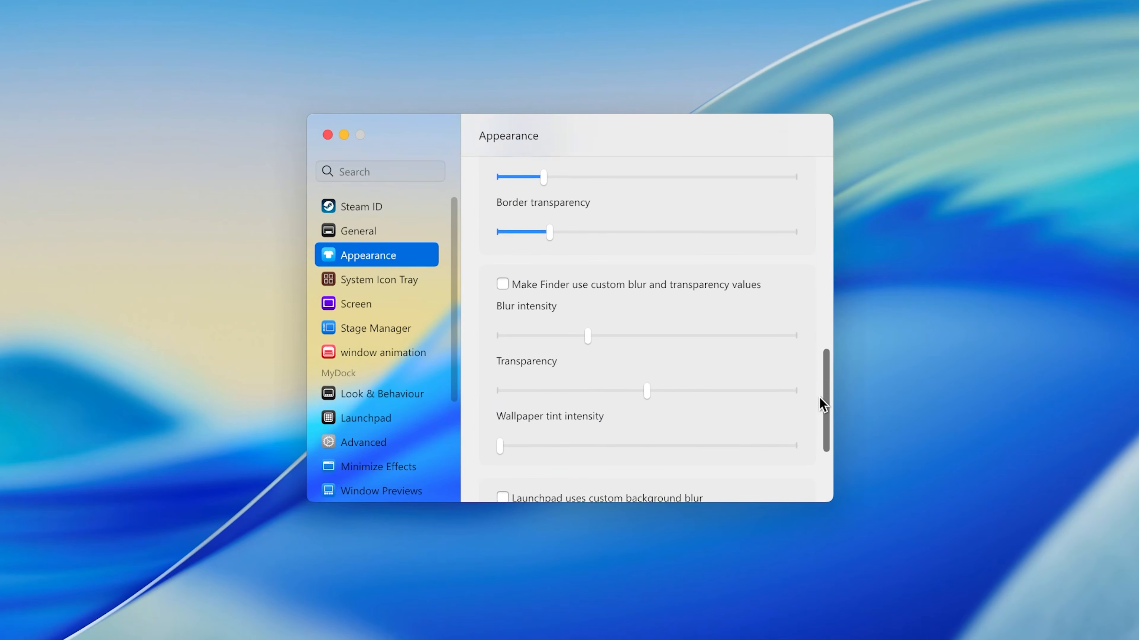
pyautogui.scroll(1, 820, 397)
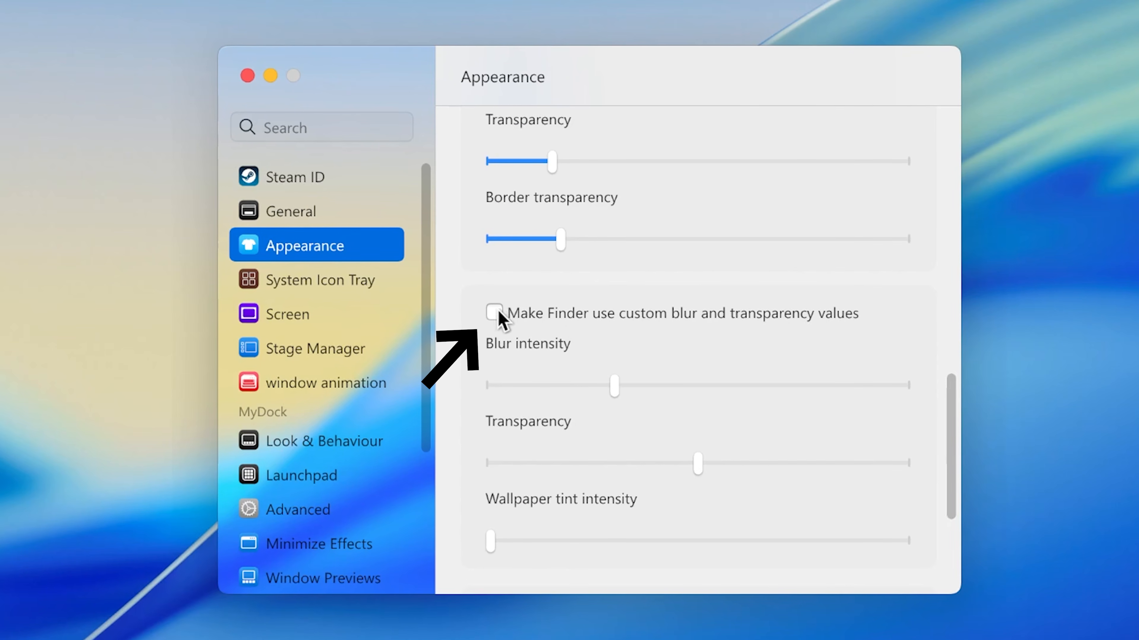
# Step: Enable custom blur and transparency values for Finder, and lower its blur intensity and transparency
pyautogui.click(494, 312)
pyautogui.click(543, 384)
pyautogui.click(506, 462)
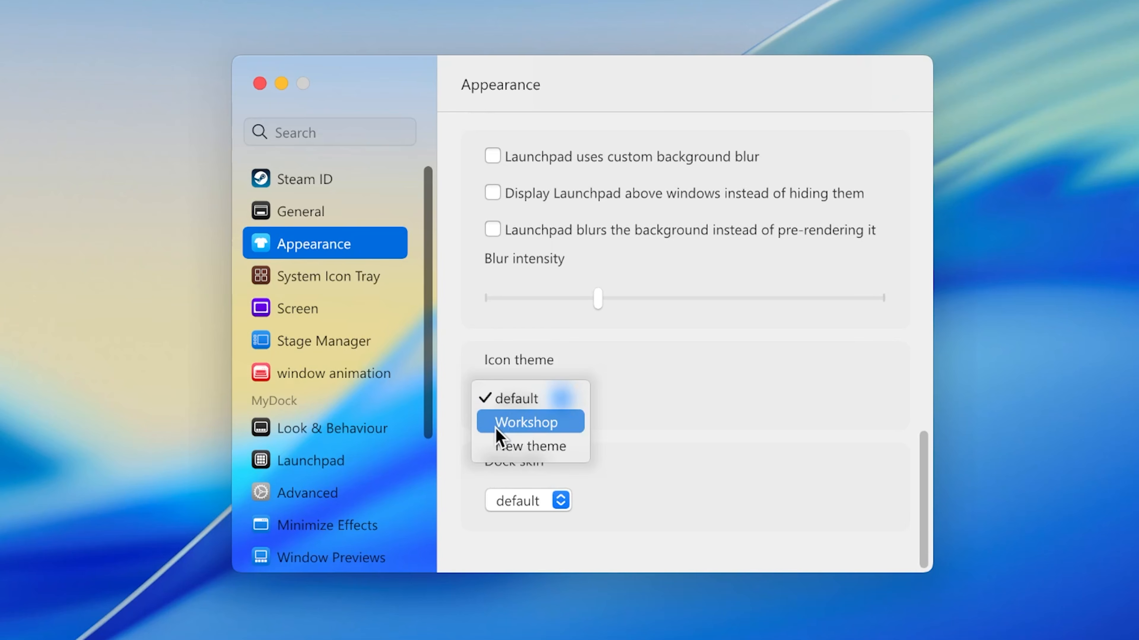
# Step: Get the macOS Tahoe 26 icon theme from the Workshop and apply it from the installed themes
pyautogui.click(511, 423)
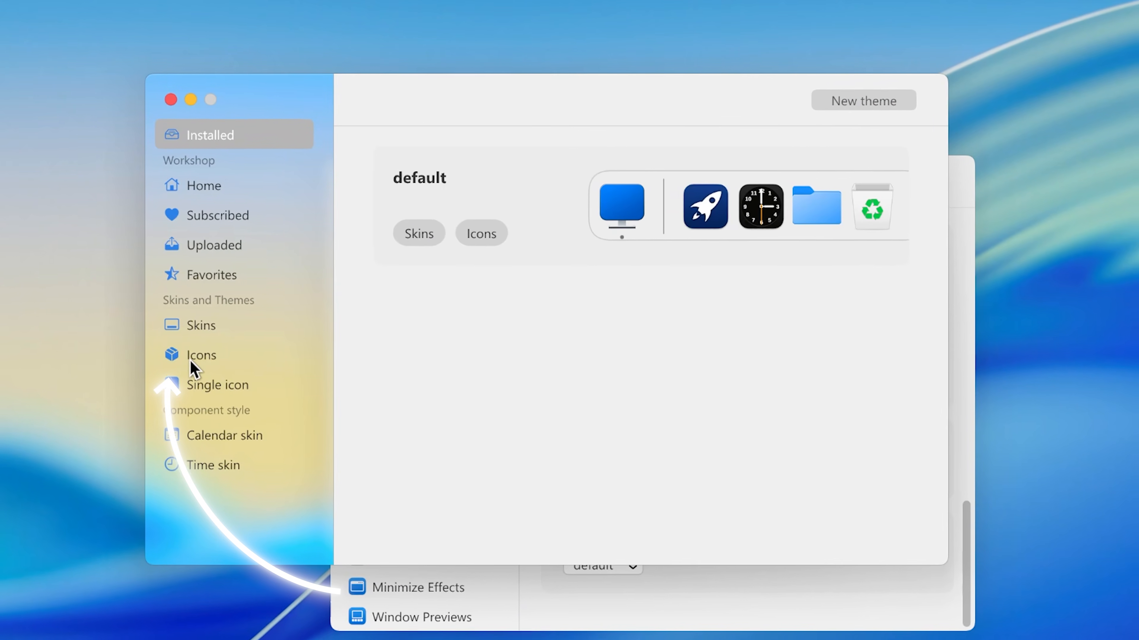
pyautogui.click(191, 360)
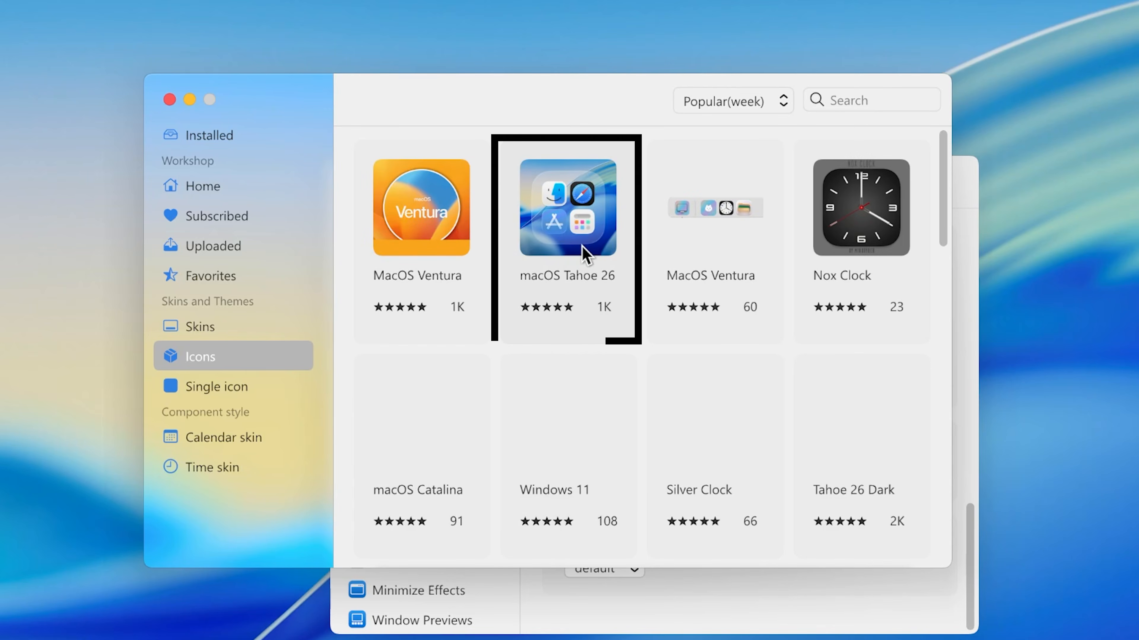
pyautogui.click(582, 251)
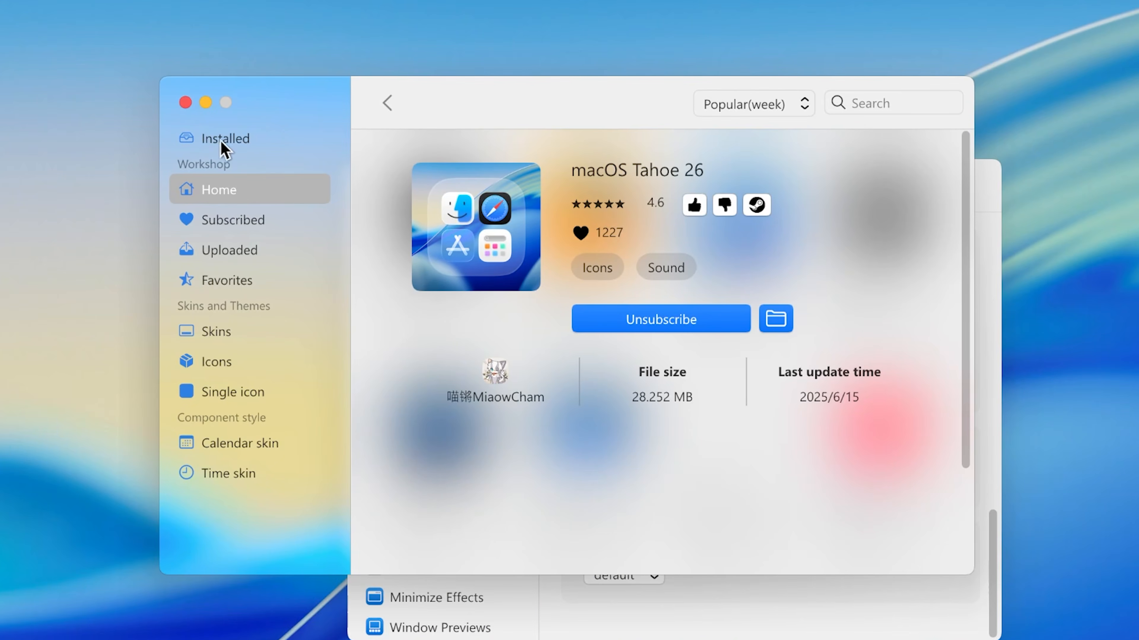
pyautogui.click(9, 297)
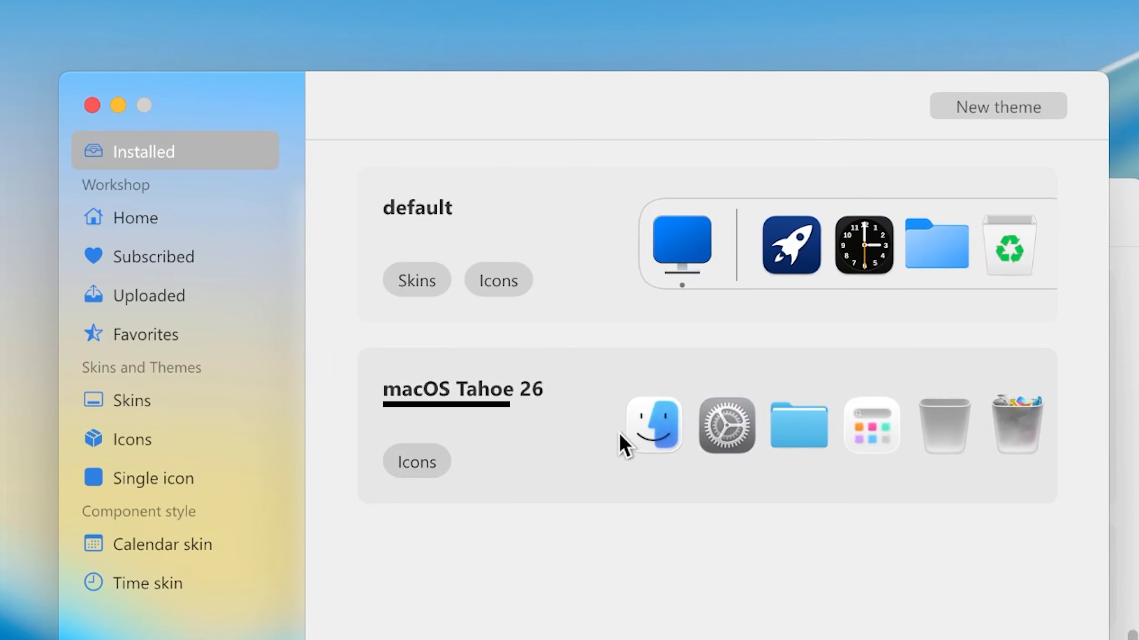
pyautogui.click(621, 433)
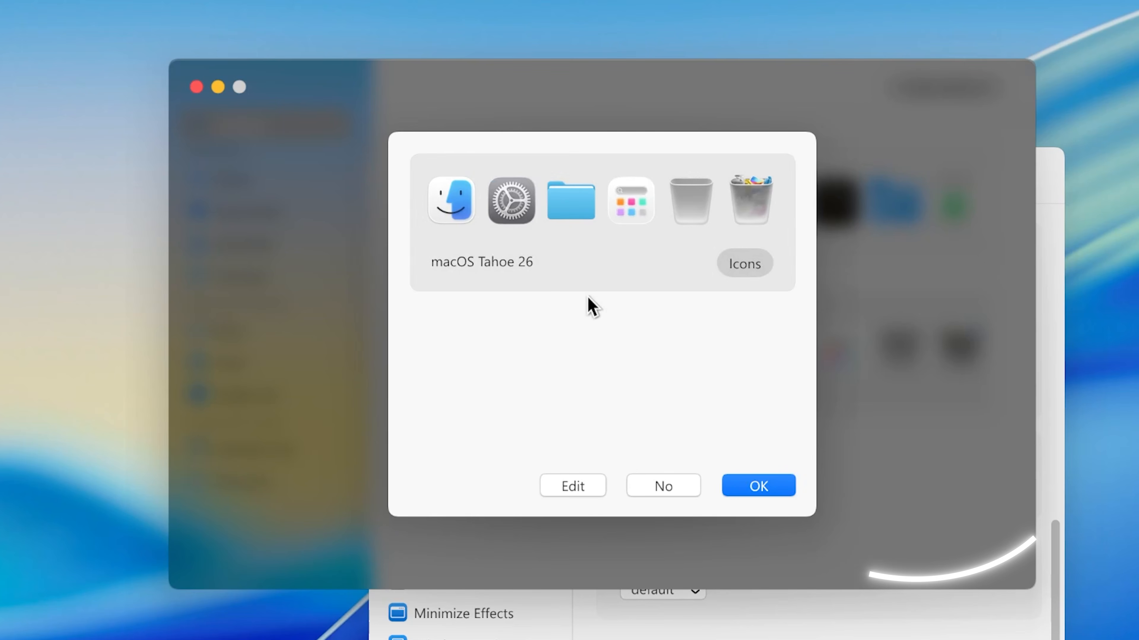
pyautogui.click(741, 487)
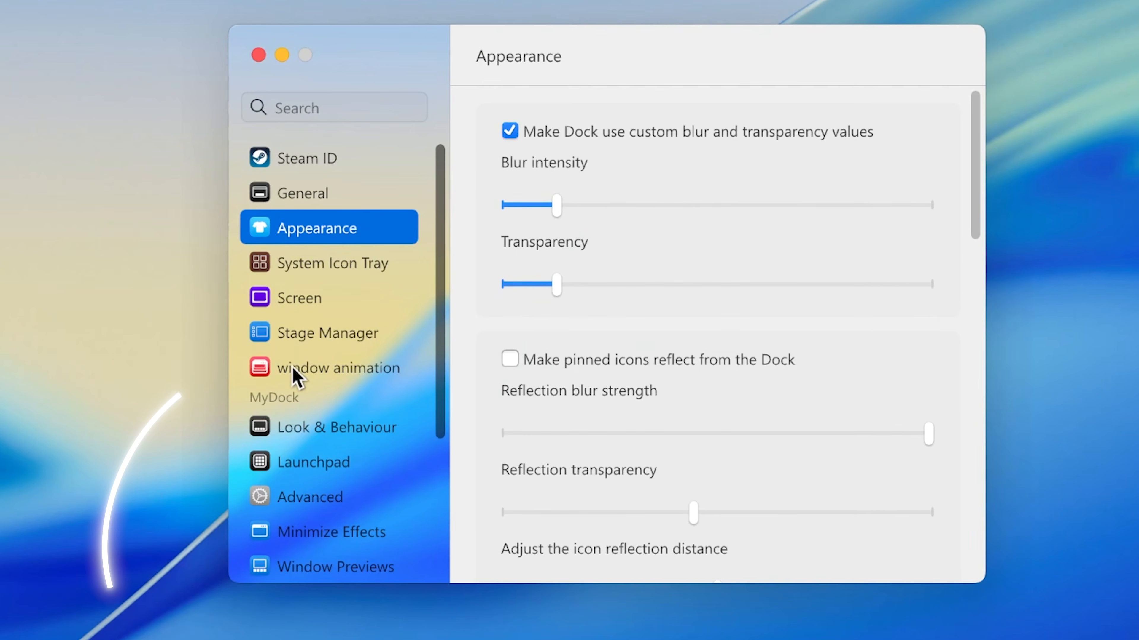
# Step: Enable the window opening animation with the third effect and the window close animation with the fourth, blurred effect
pyautogui.click(293, 370)
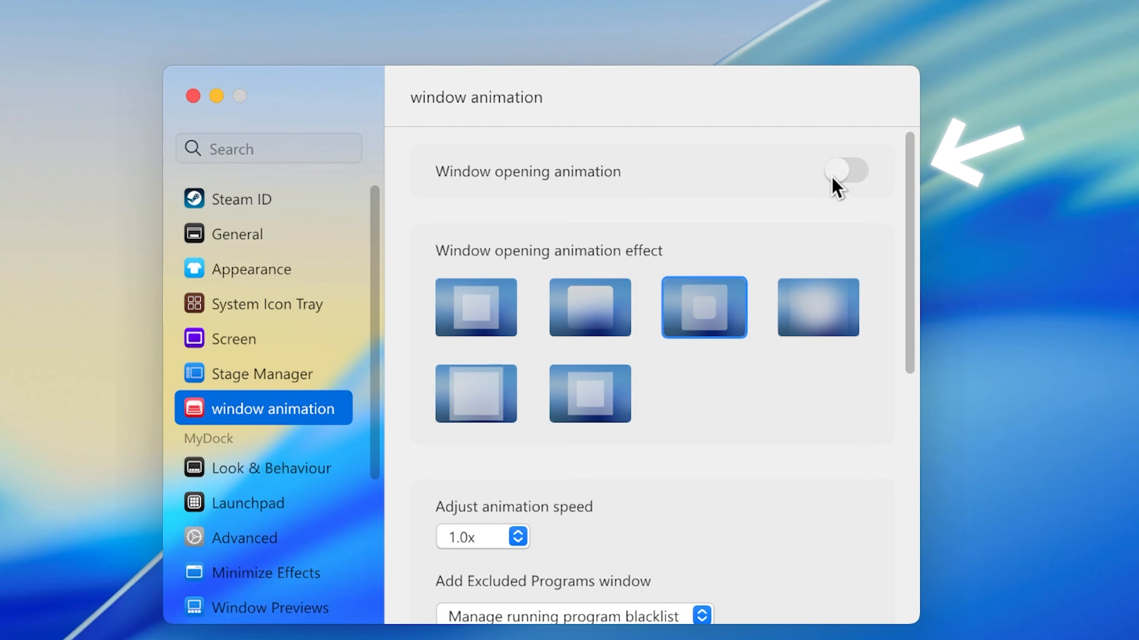
pyautogui.click(898, 135)
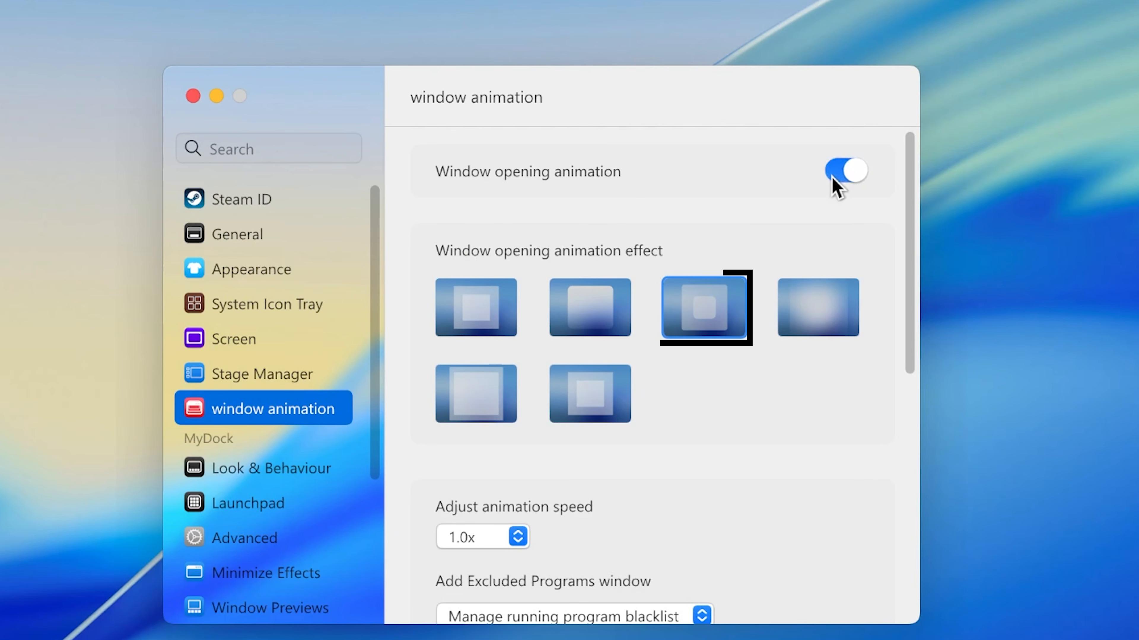
pyautogui.click(702, 312)
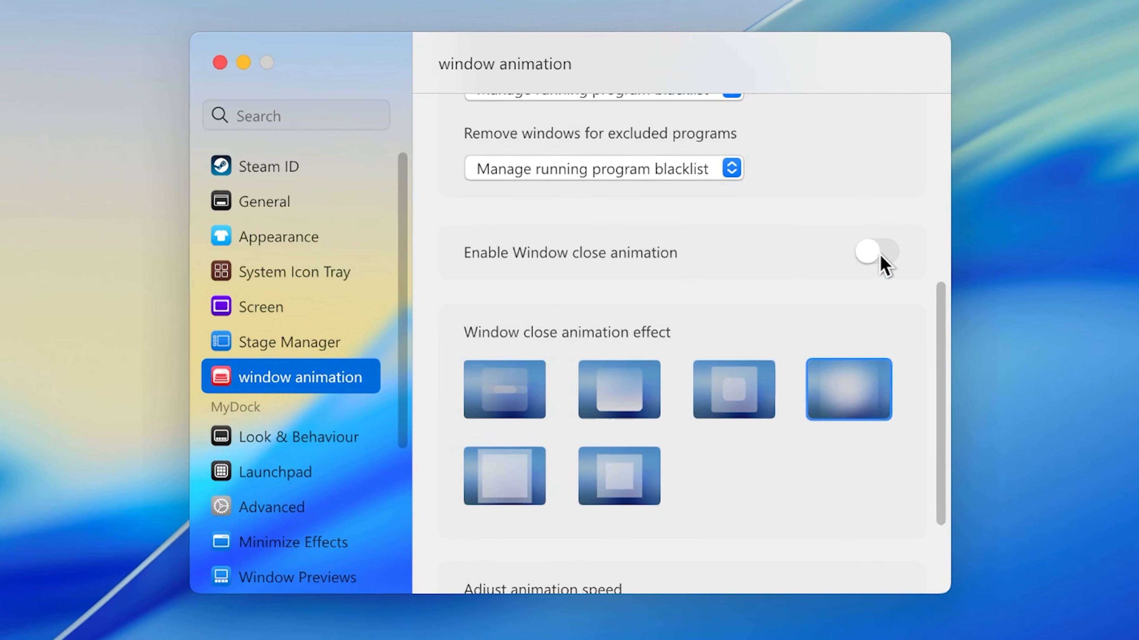
pyautogui.click(886, 262)
pyautogui.click(857, 406)
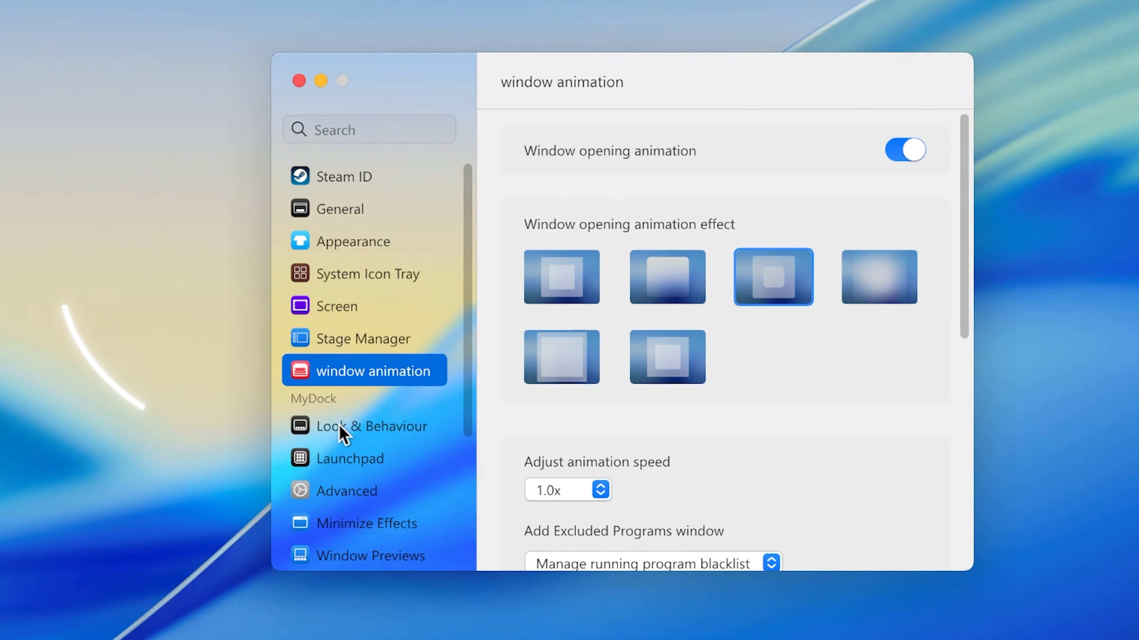
# Step: Reduce the dock's icon size and icon magnification to about the middle of their ranges
pyautogui.click(388, 355)
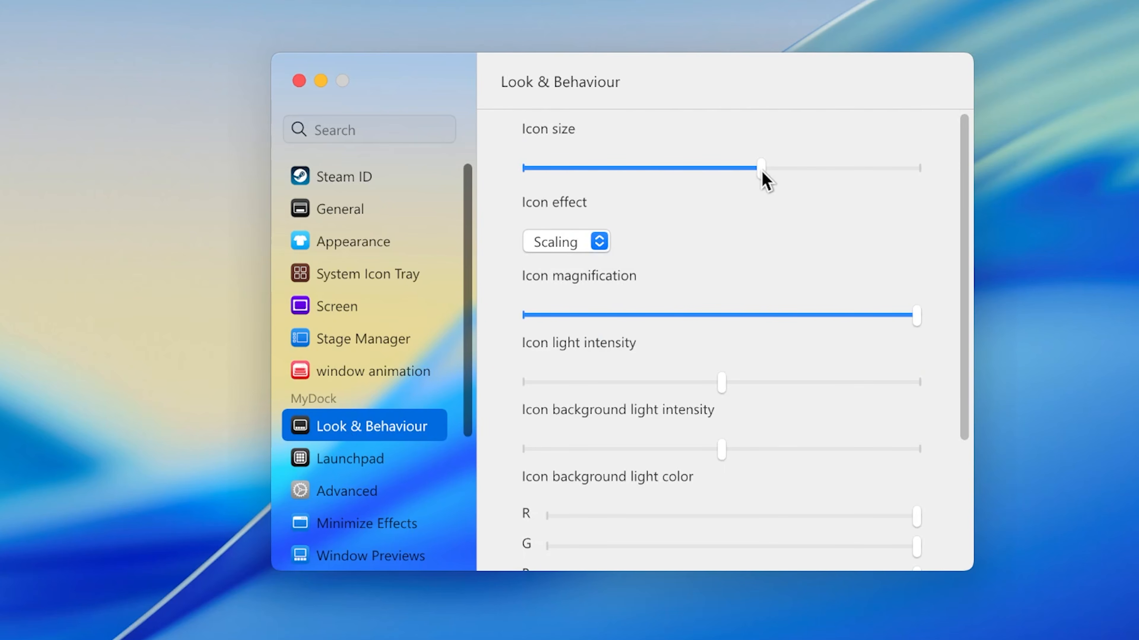
pyautogui.moveTo(761, 171); pyautogui.dragTo(704, 173)
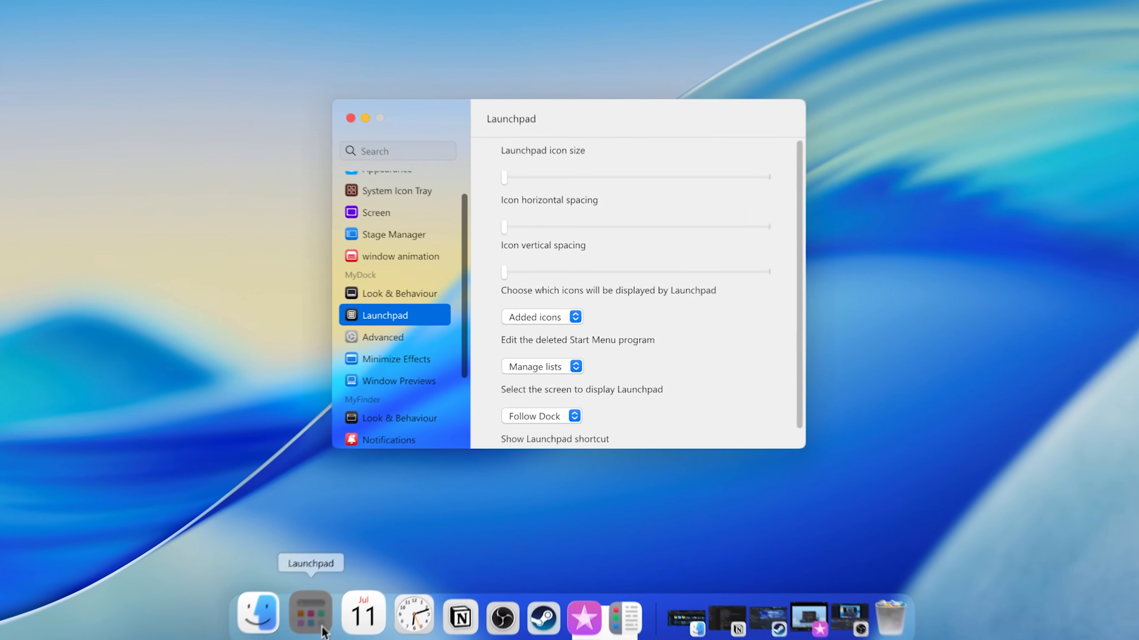
# Step: Set Launchpad to display Added icons&Start Menu&Desktop
pyautogui.click(310, 609)
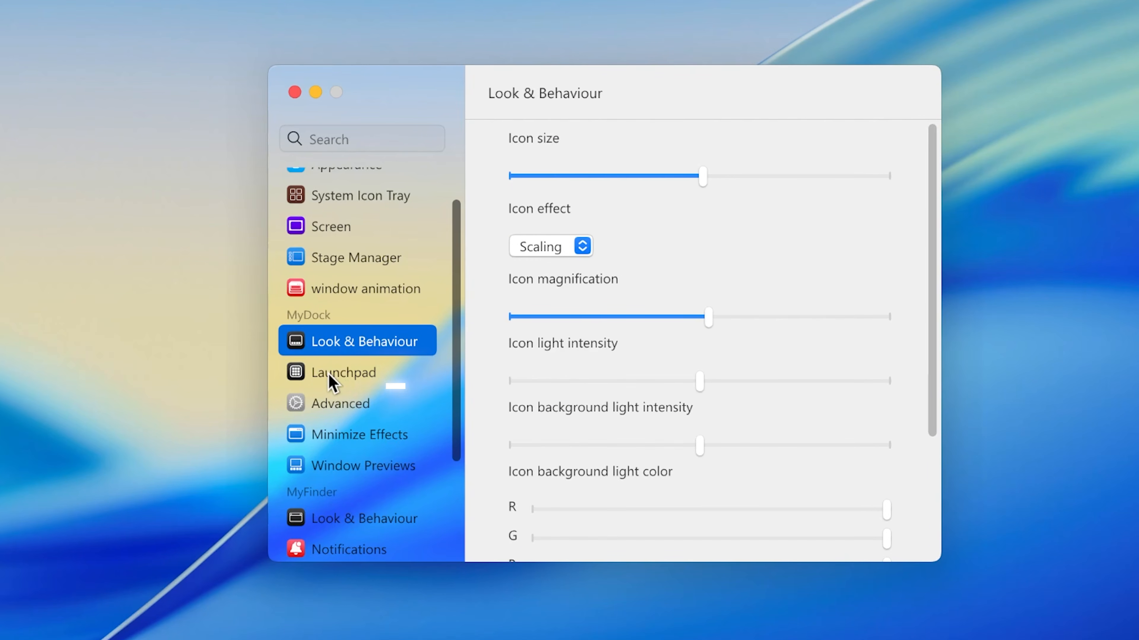
pyautogui.click(332, 382)
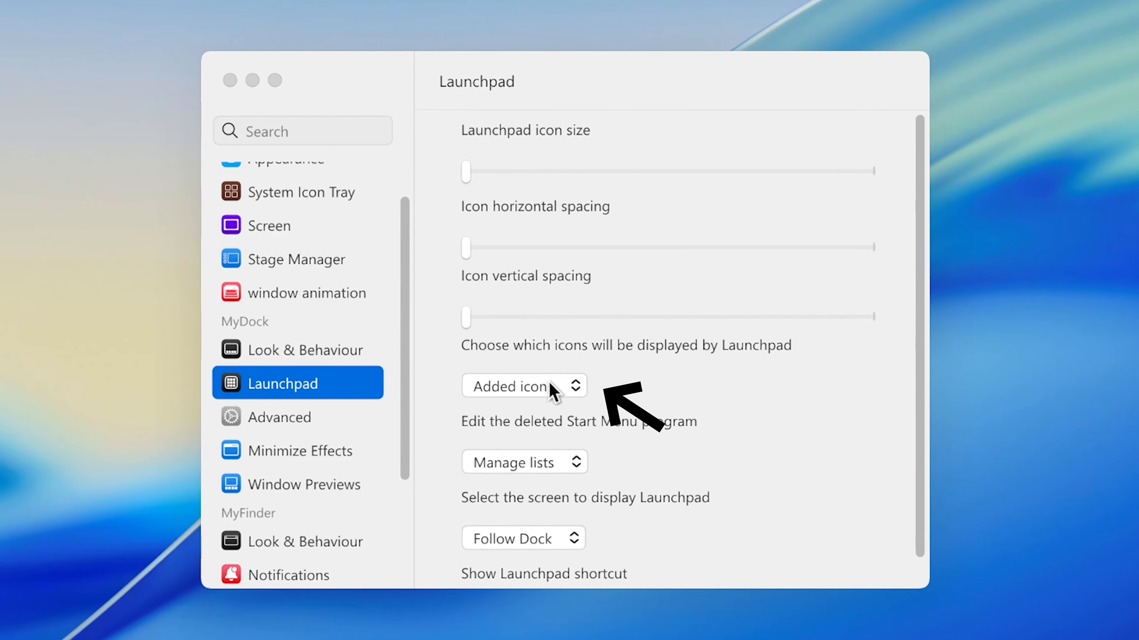
pyautogui.click(574, 374)
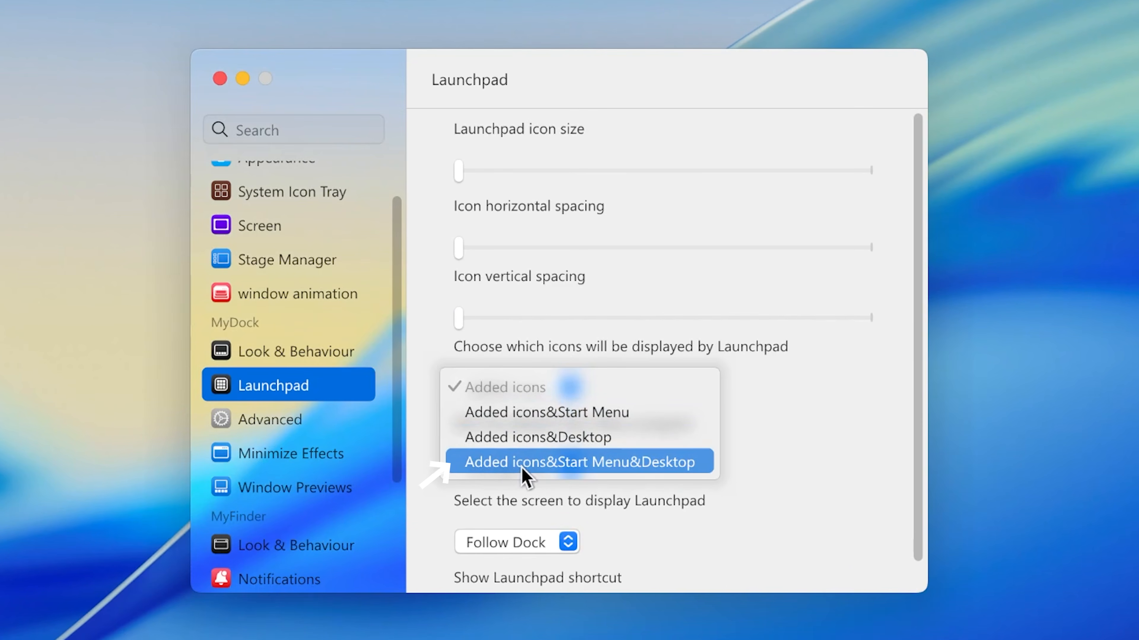
pyautogui.click(536, 469)
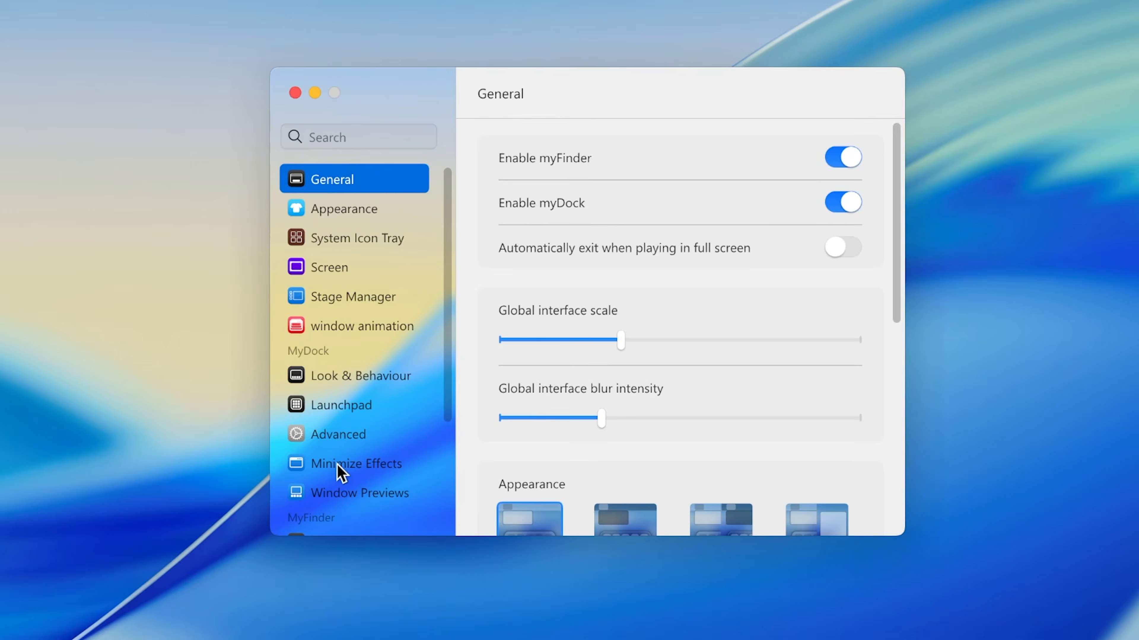
# Step: Make windows minimize into their Dock icon and restart the dock
pyautogui.click(364, 395)
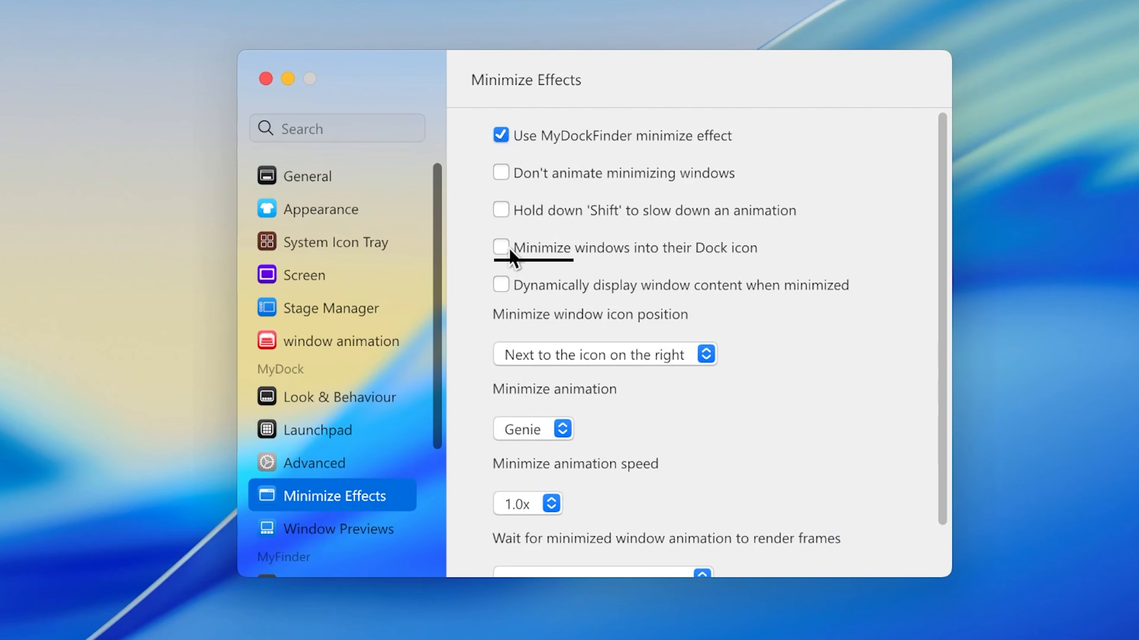
pyautogui.rightClick(673, 639)
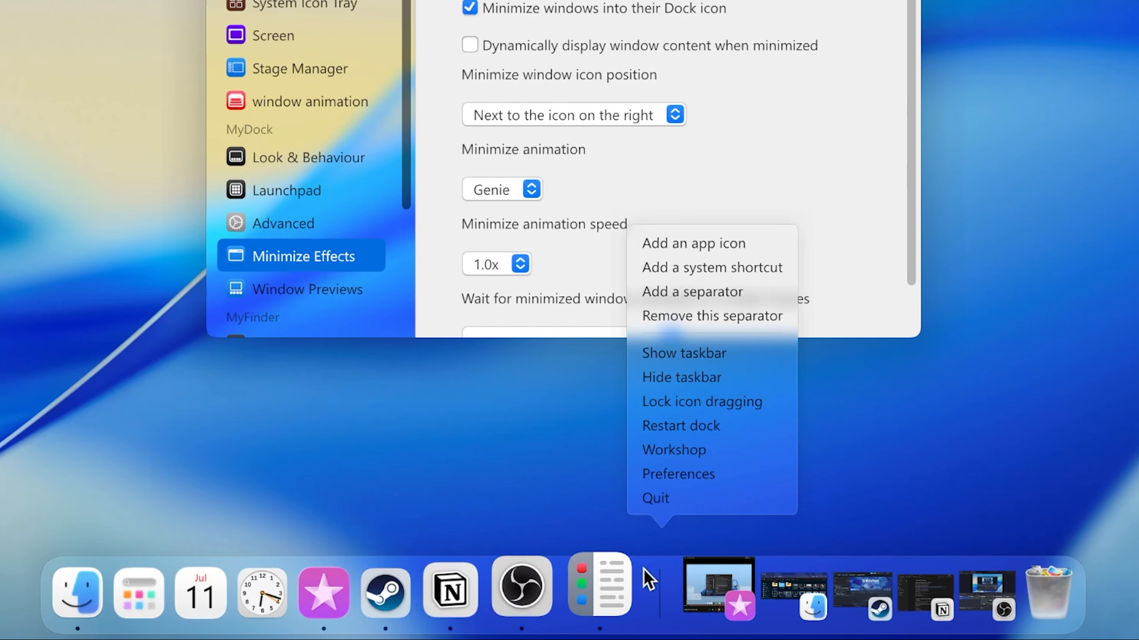
pyautogui.click(690, 432)
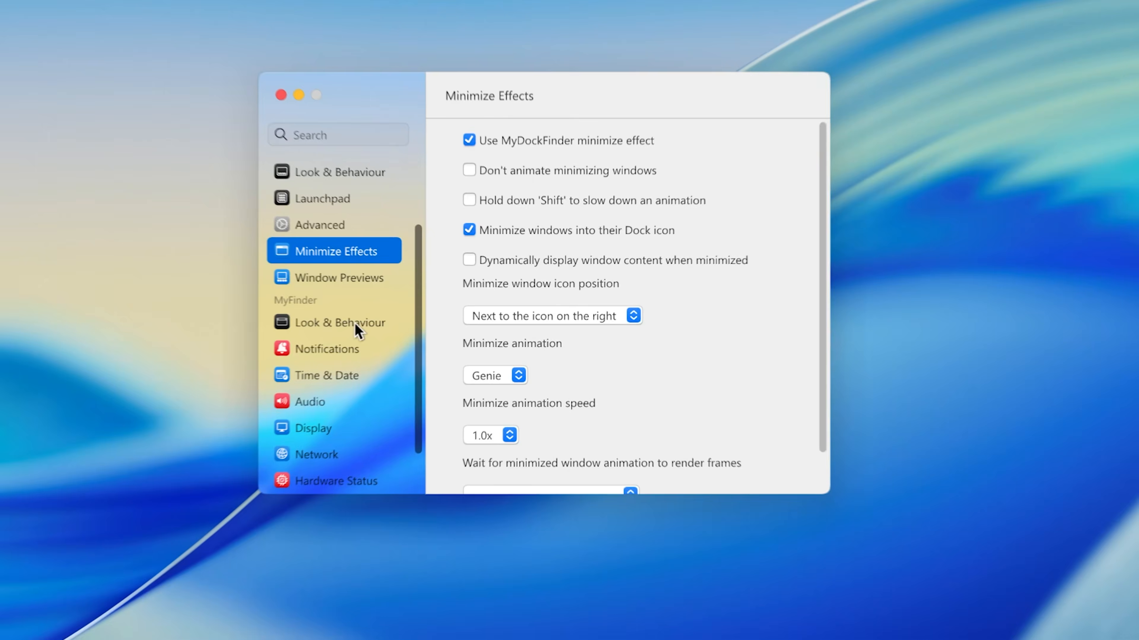
# Step: Use 94225.png from the Downloads folder as the MyFinder menu icon
pyautogui.click(358, 327)
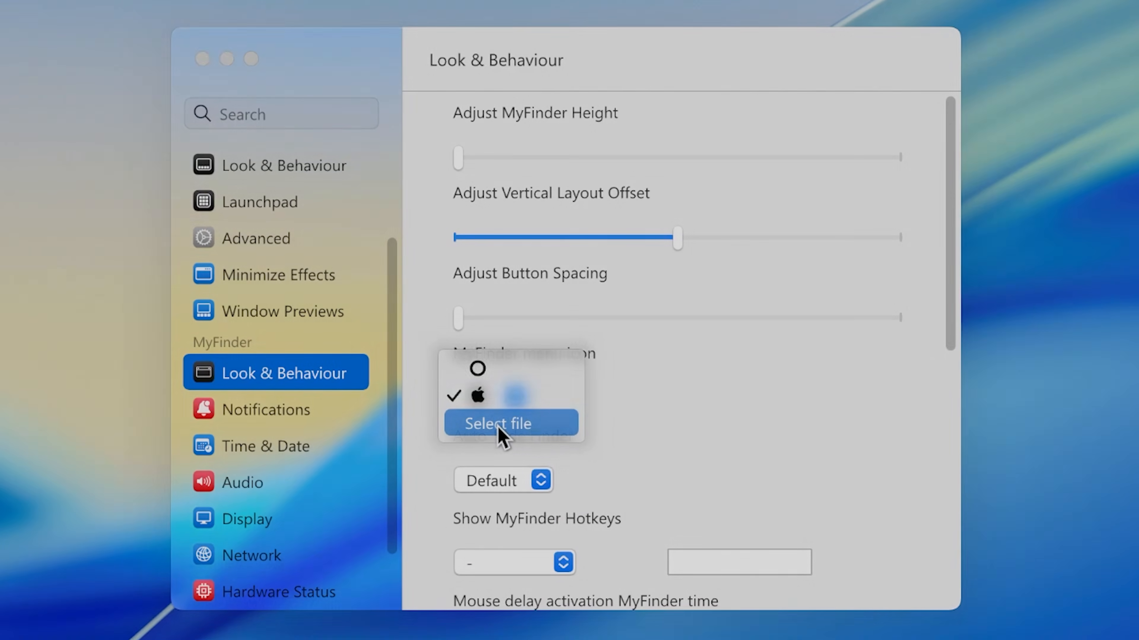
pyautogui.click(501, 428)
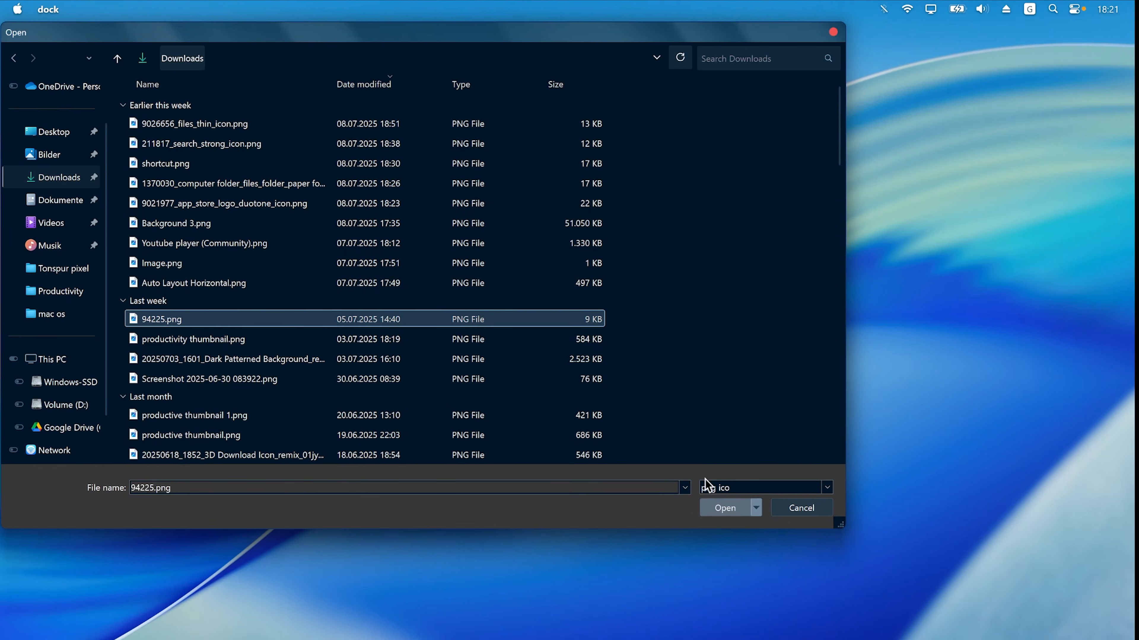
pyautogui.click(725, 507)
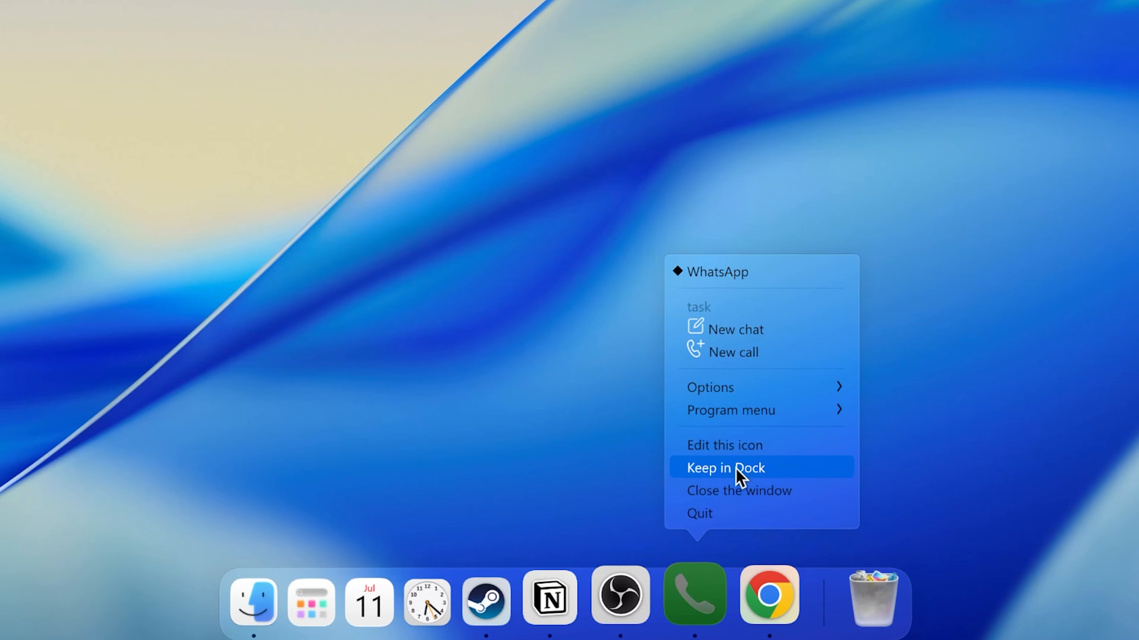
# Step: Keep the WhatsApp icon in the Dock
pyautogui.click(725, 469)
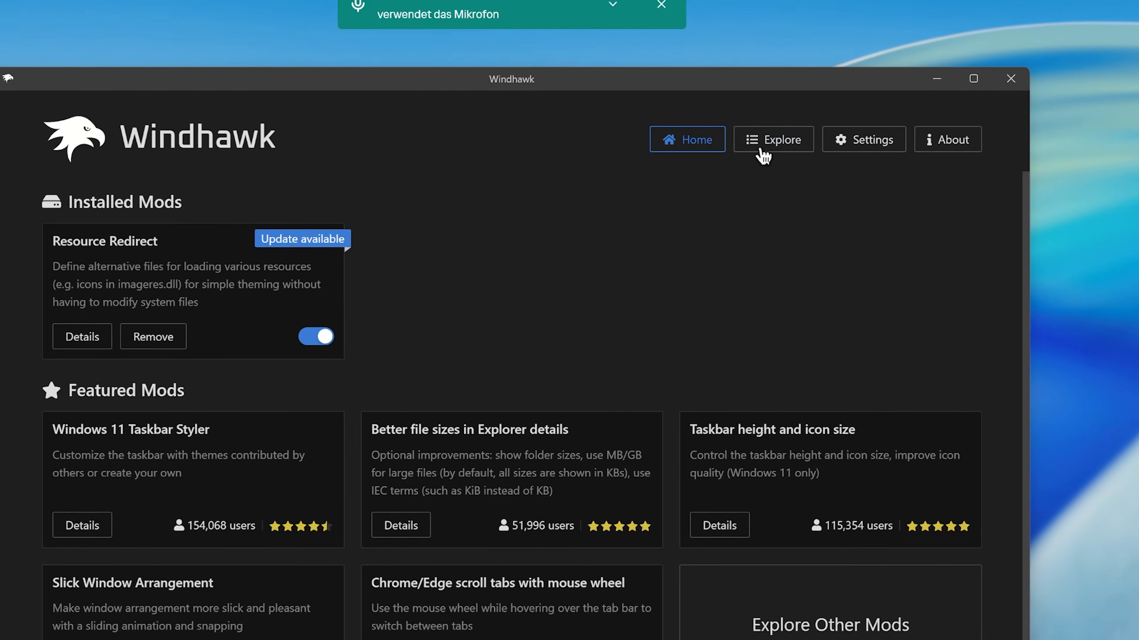
# Step: Switch to Windhawk and install the Windows 11 Taskbar Styler mod, accepting the risk
pyautogui.click(802, 113)
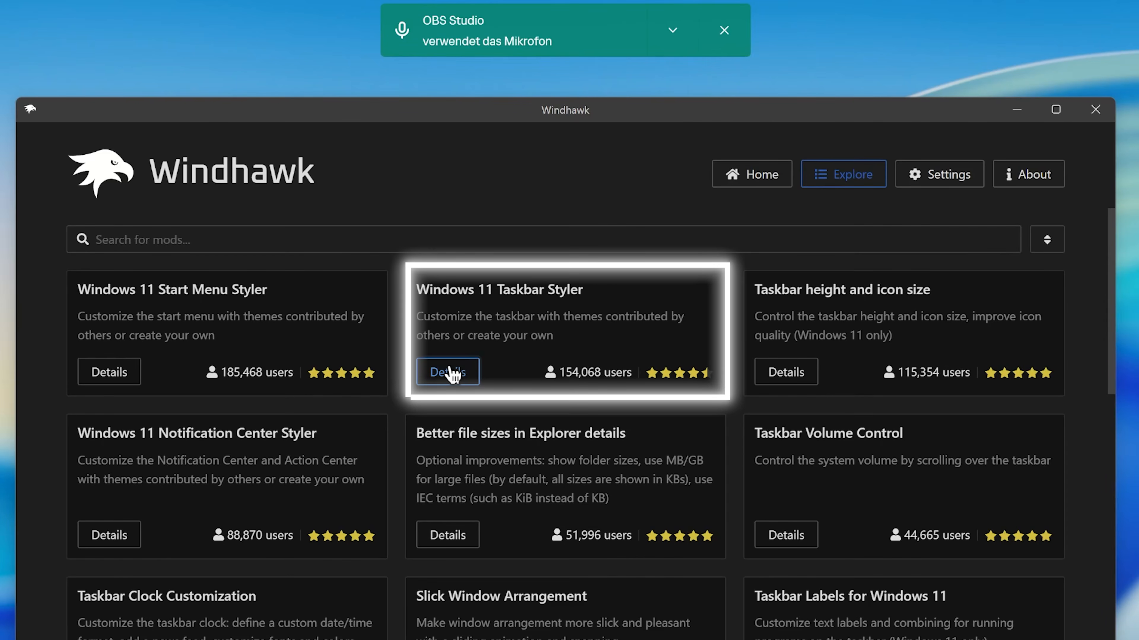
pyautogui.click(449, 372)
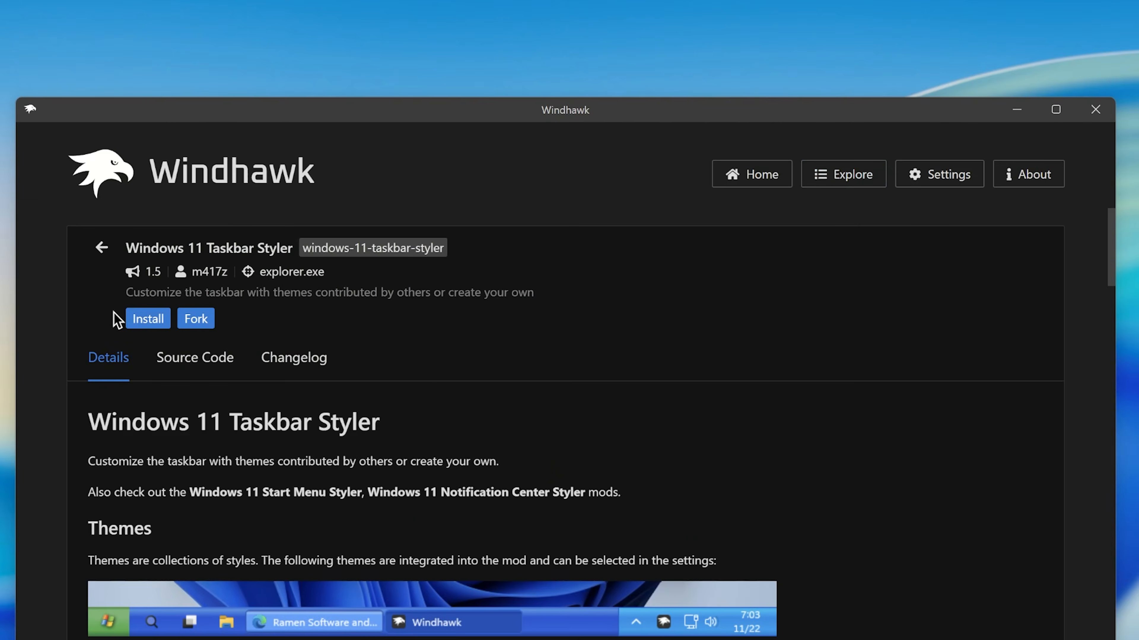
pyautogui.click(161, 318)
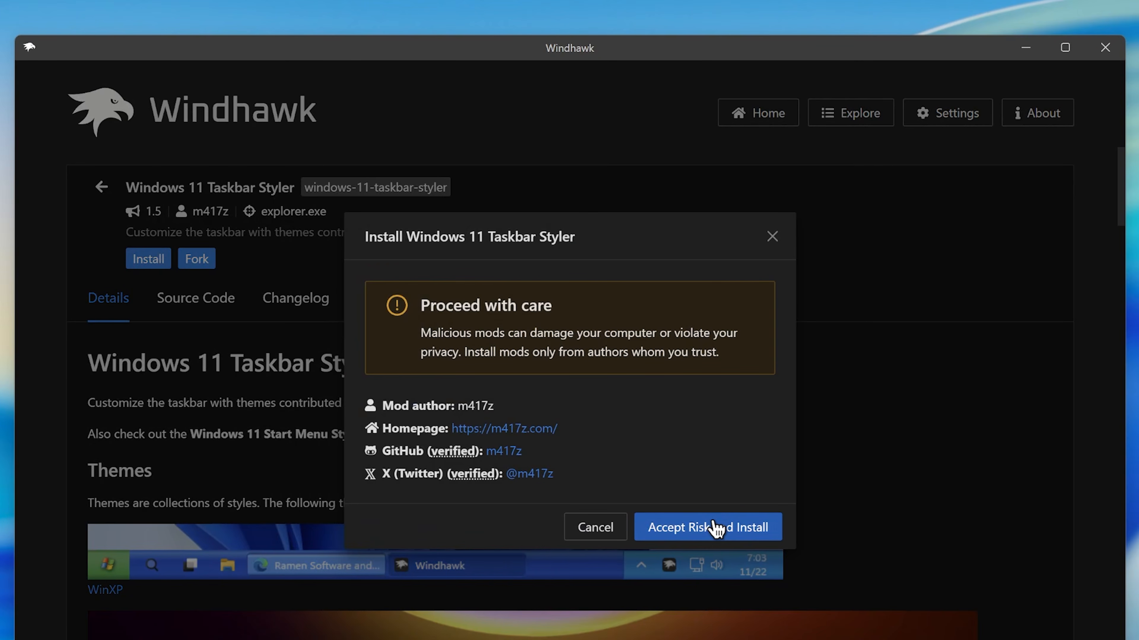
pyautogui.click(718, 528)
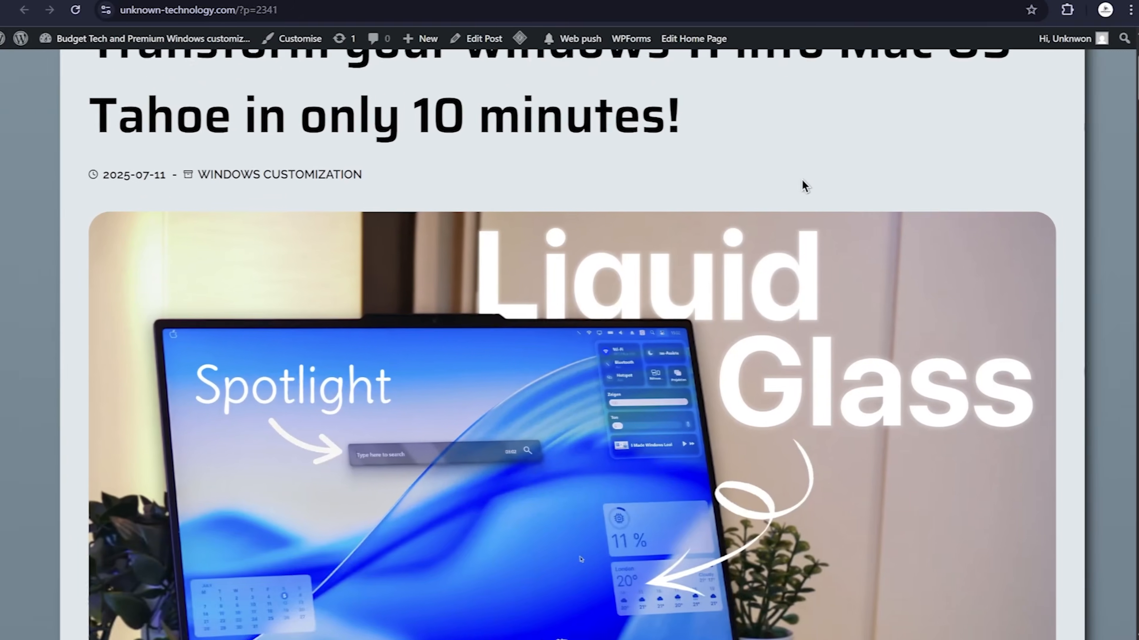
pyautogui.scroll(2, 796, 179)
pyautogui.scroll(-10, 793, 178)
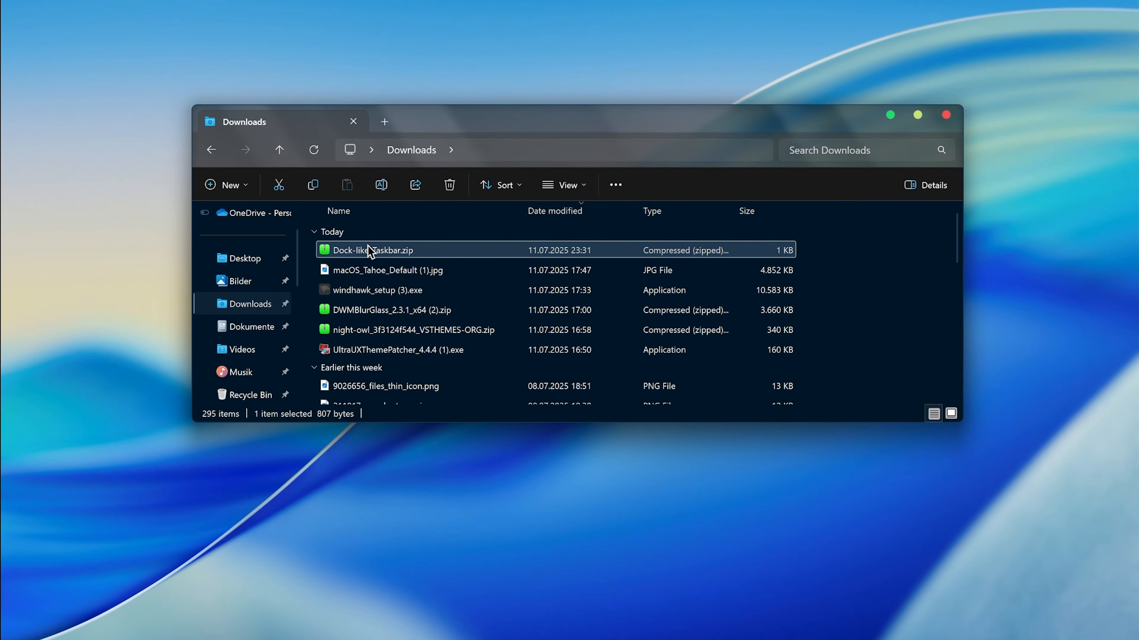
# Step: Open Taskbar.txt from Dock-like-Taskbar.zip in Notepad just once and select all of its code
pyautogui.doubleClick(369, 251)
pyautogui.doubleClick(356, 235)
pyautogui.click(482, 339)
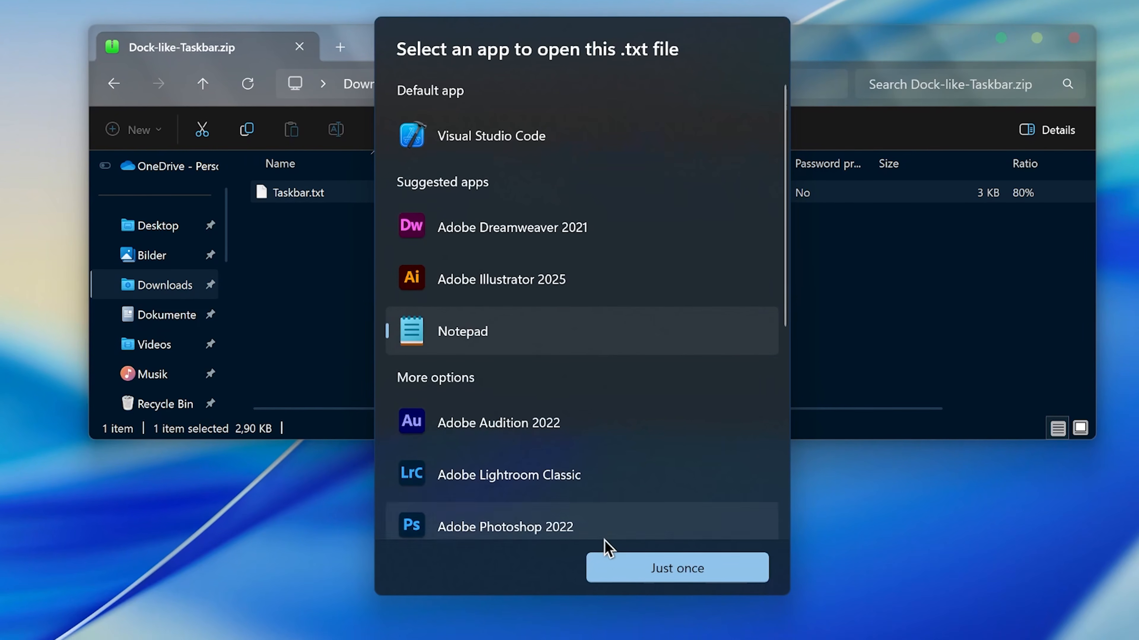
pyautogui.click(618, 567)
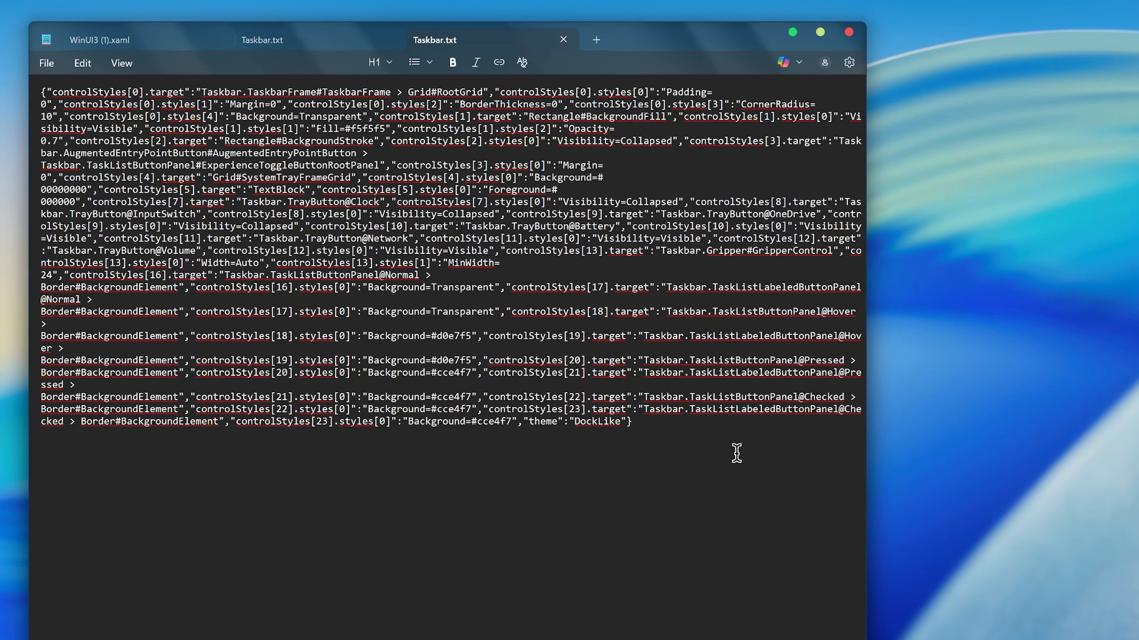
pyautogui.hotkey('ctrl', 'a')
# Step: Switch to Windhawk and open the advanced settings of the Windows 11 Taskbar Styler mod
pyautogui.hotkey('alt', 'Tab')
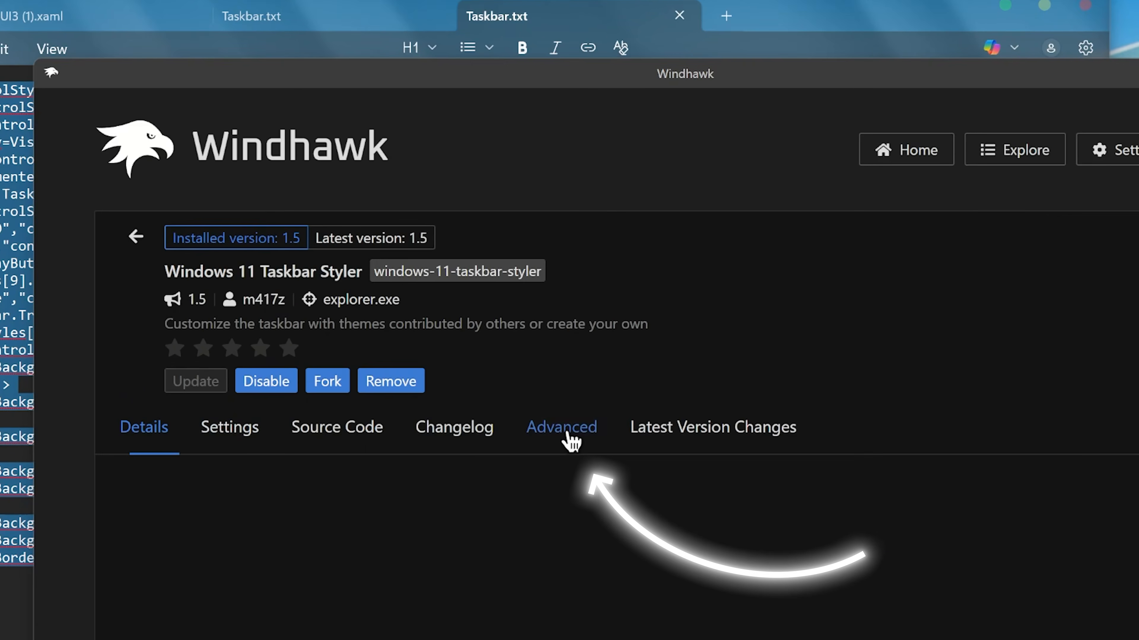
pyautogui.click(561, 427)
pyautogui.scroll(-8, 556, 417)
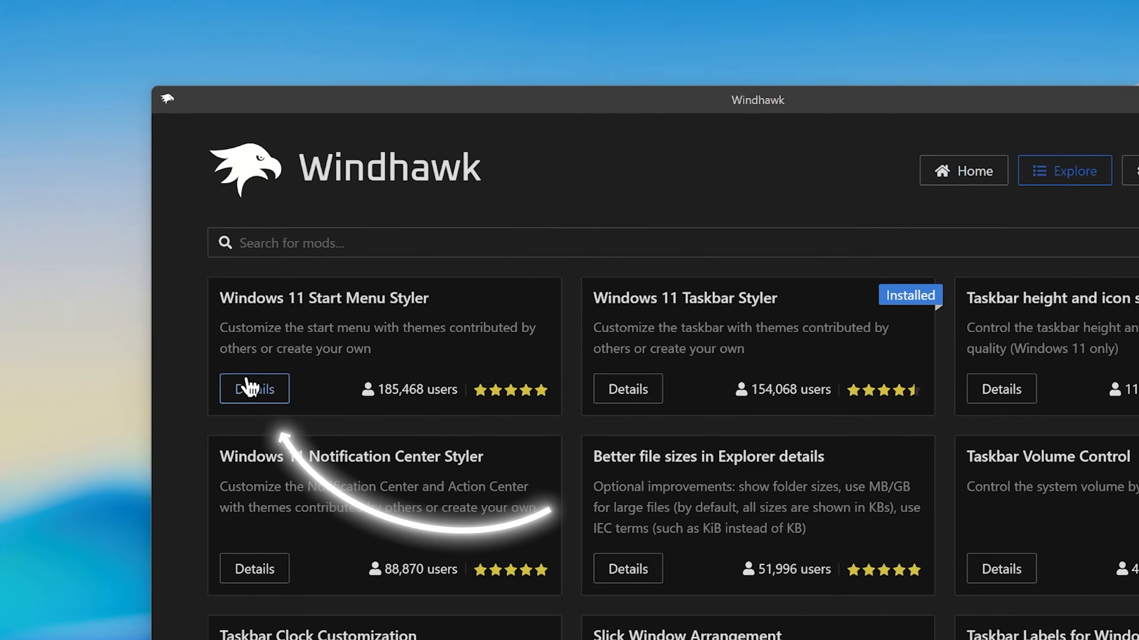
# Step: Install the Windows 11 Start Menu Styler mod and save its theme as TranslucentStartMenu
pyautogui.click(254, 389)
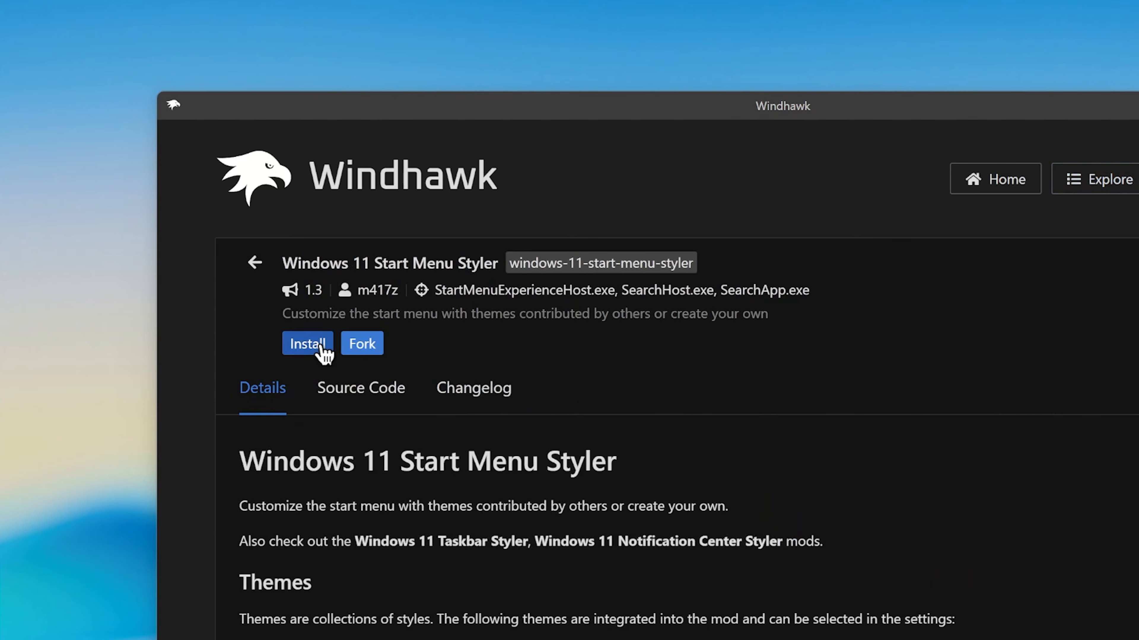
pyautogui.click(322, 348)
pyautogui.click(681, 503)
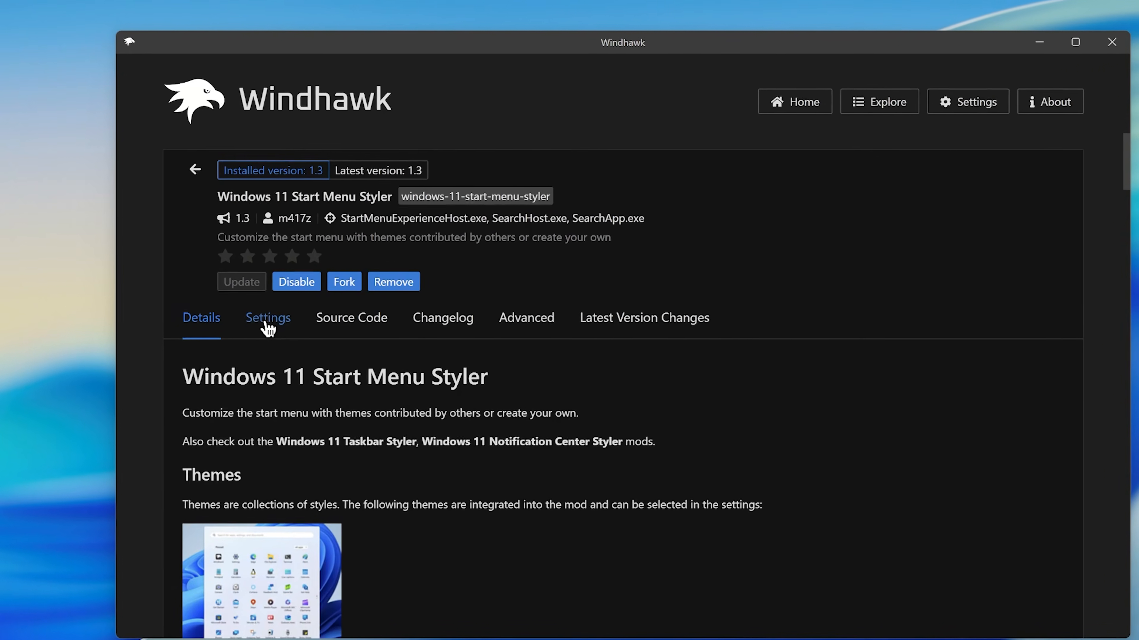
pyautogui.click(247, 308)
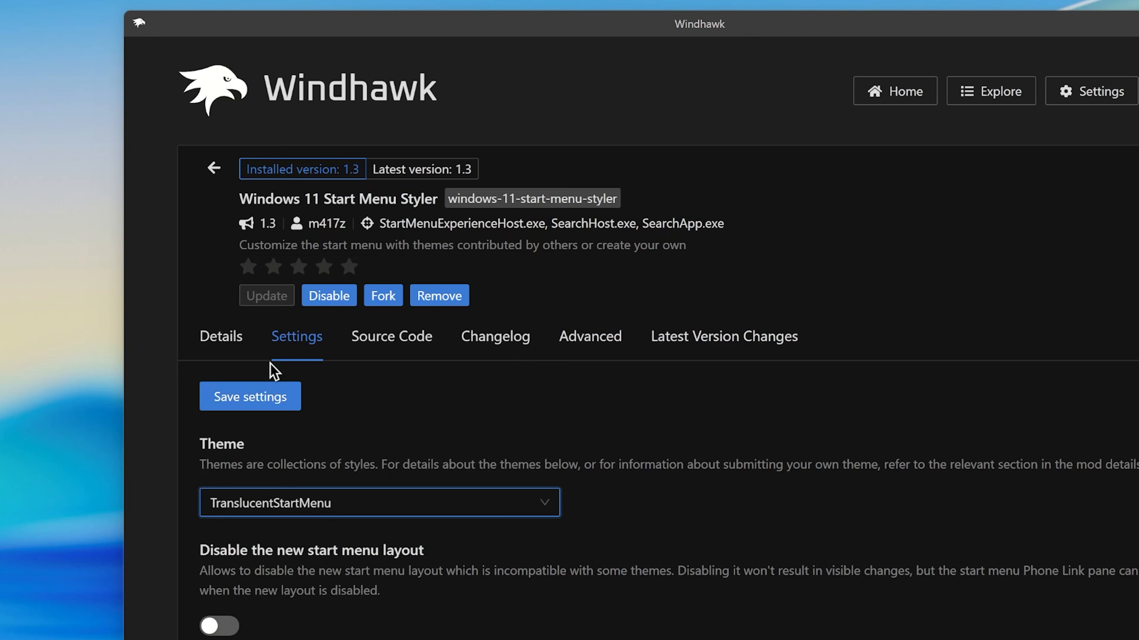
pyautogui.click(255, 397)
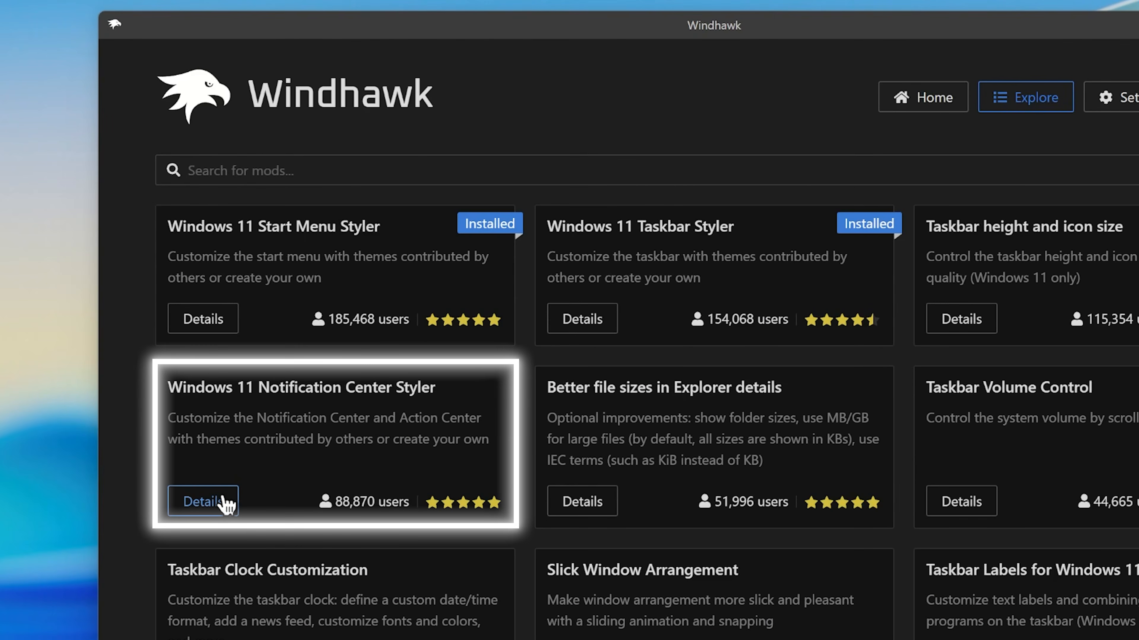
# Step: Install the Windows 11 Notification Center Styler mod and choose Matter as its theme
pyautogui.click(221, 501)
pyautogui.click(246, 259)
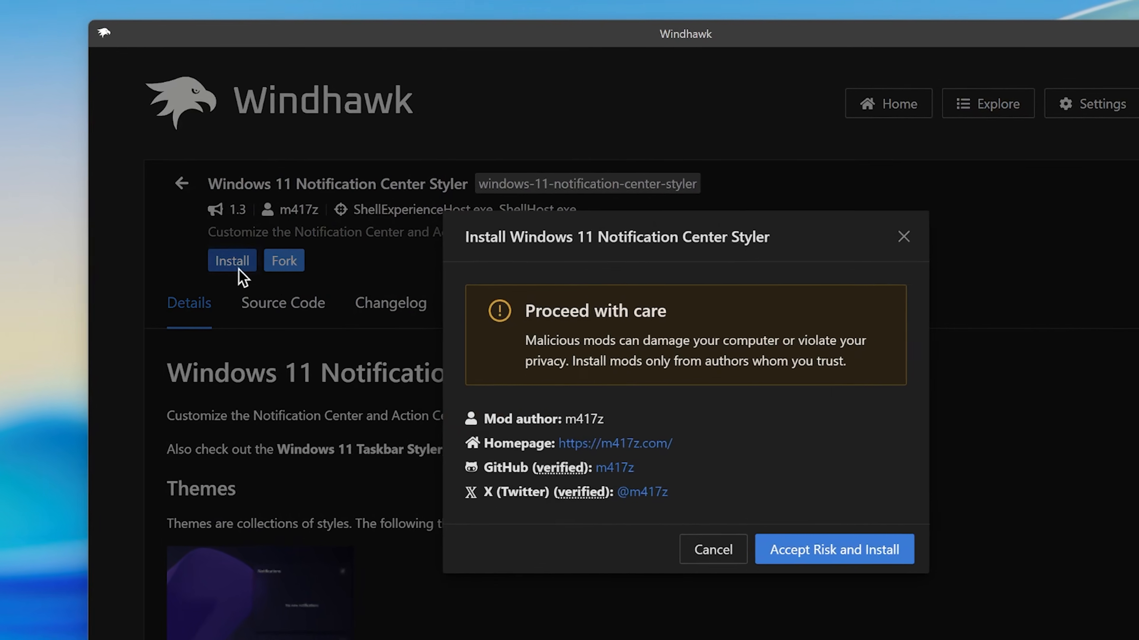
pyautogui.click(857, 555)
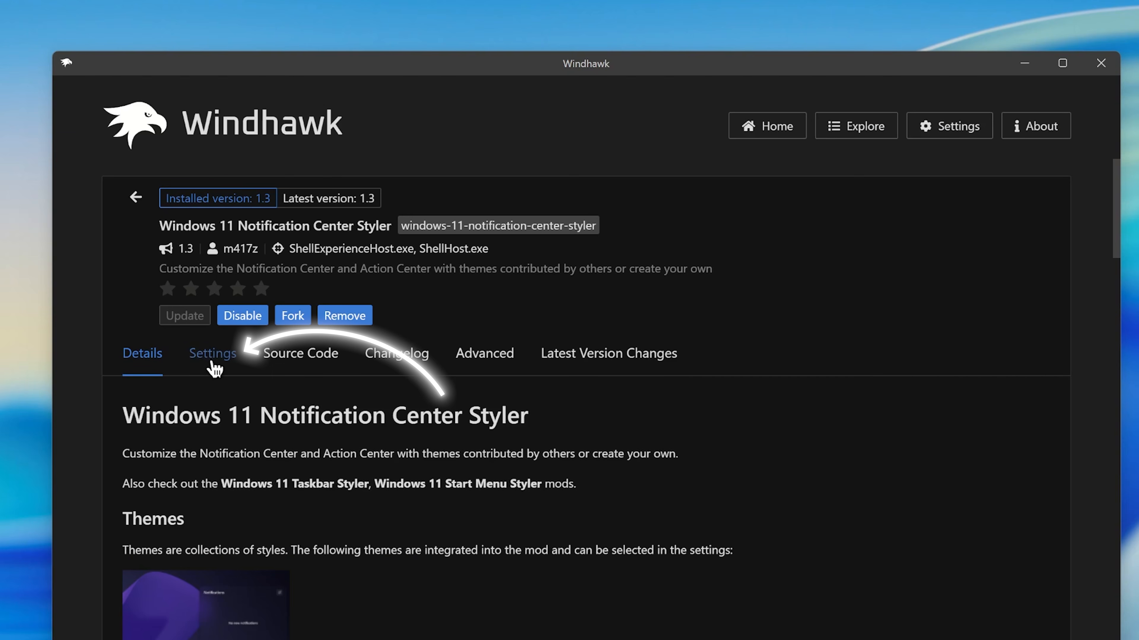
pyautogui.click(214, 355)
pyautogui.click(178, 497)
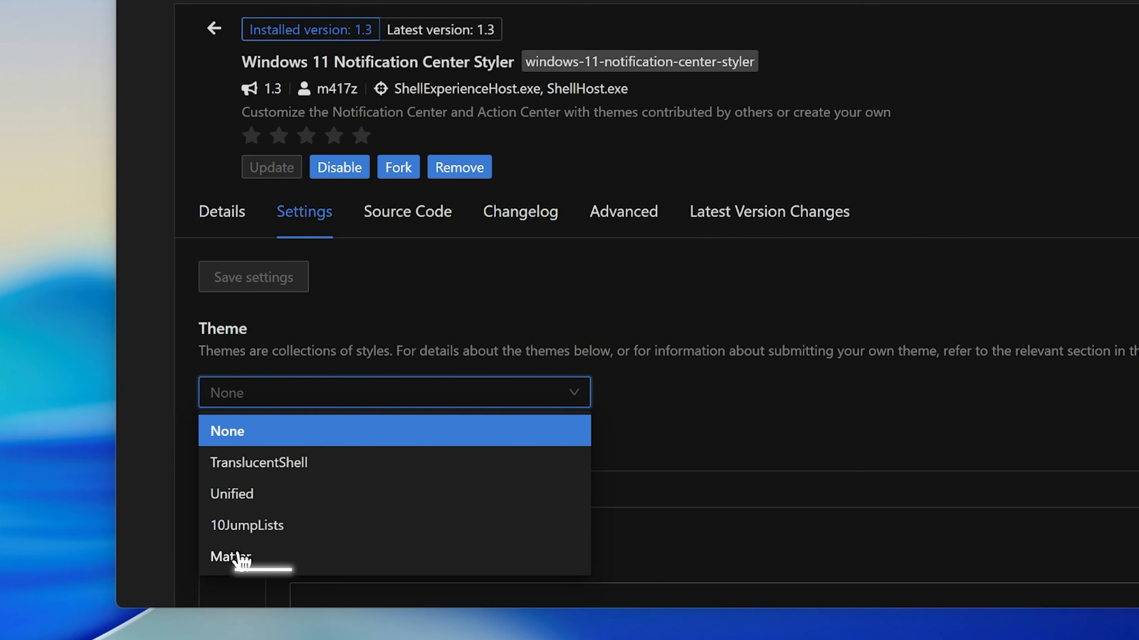
pyautogui.click(238, 557)
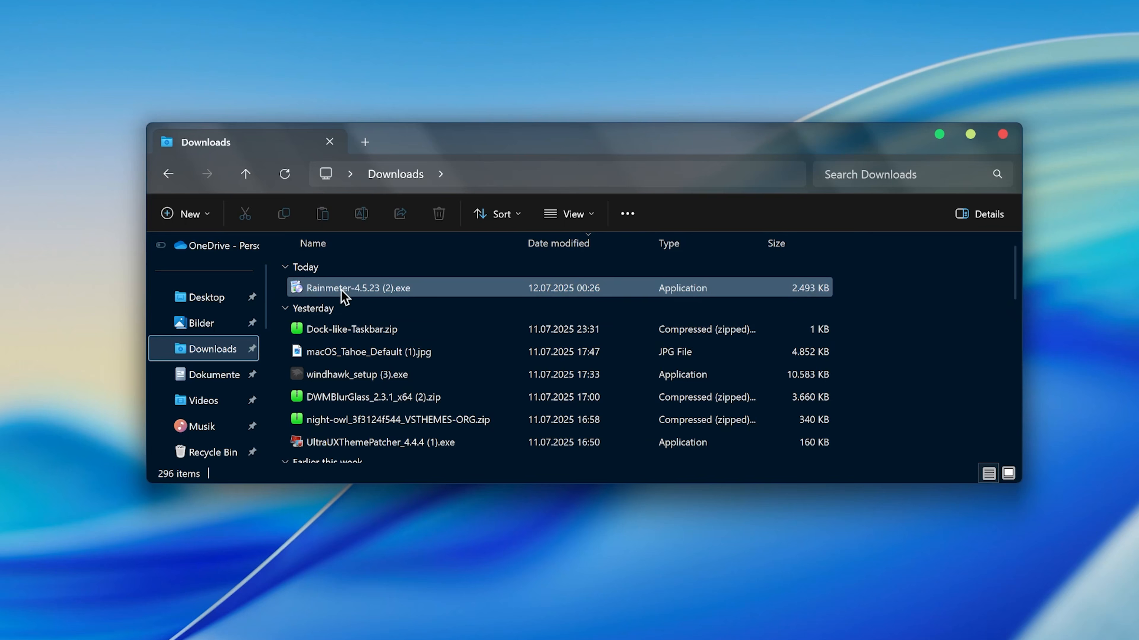
# Step: Run the Rainmeter 4.5.23 installer from the Downloads folder with the standard installation type
pyautogui.doubleClick(340, 290)
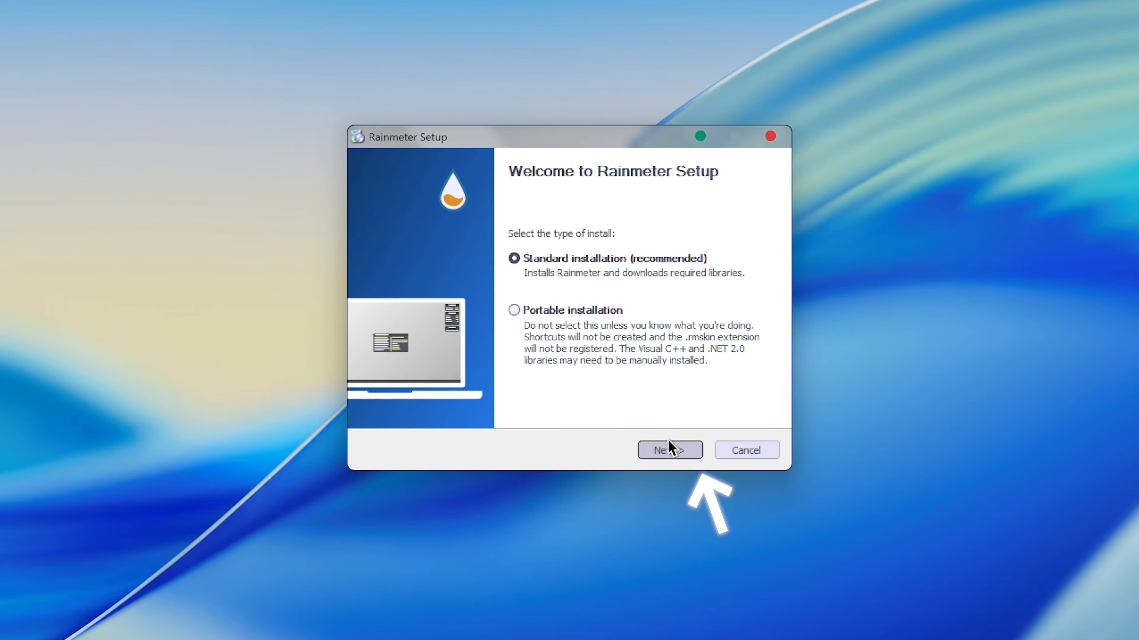
pyautogui.click(650, 424)
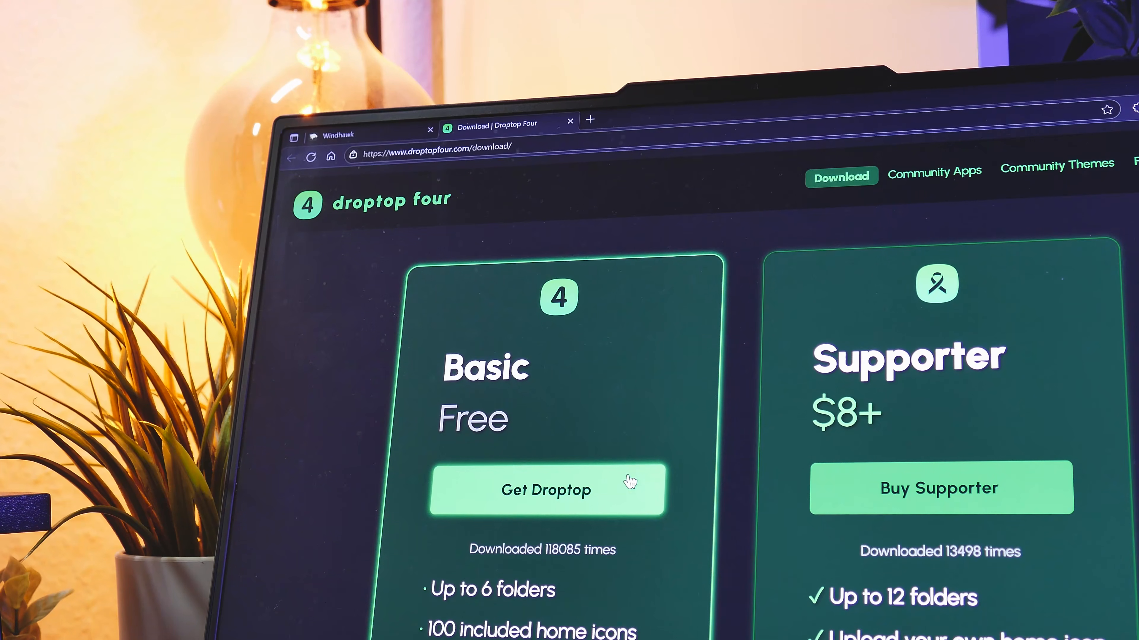
# Step: Get the free Basic version of Droptop Four, stating that Rainmeter is already installed, and install it with its included skins
pyautogui.click(628, 481)
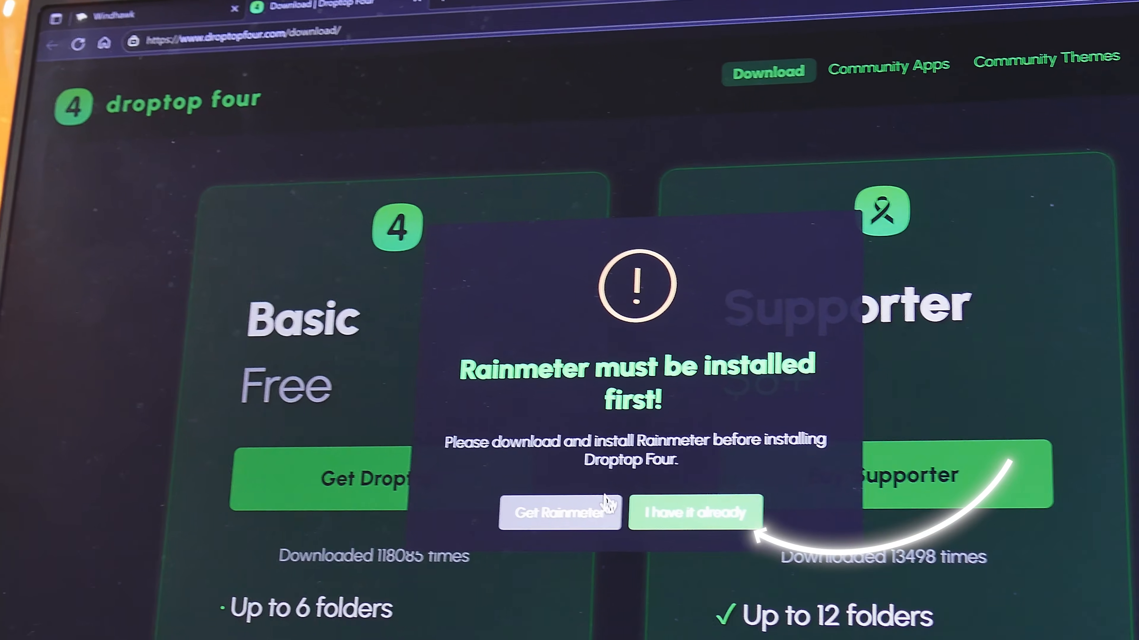
pyautogui.click(618, 505)
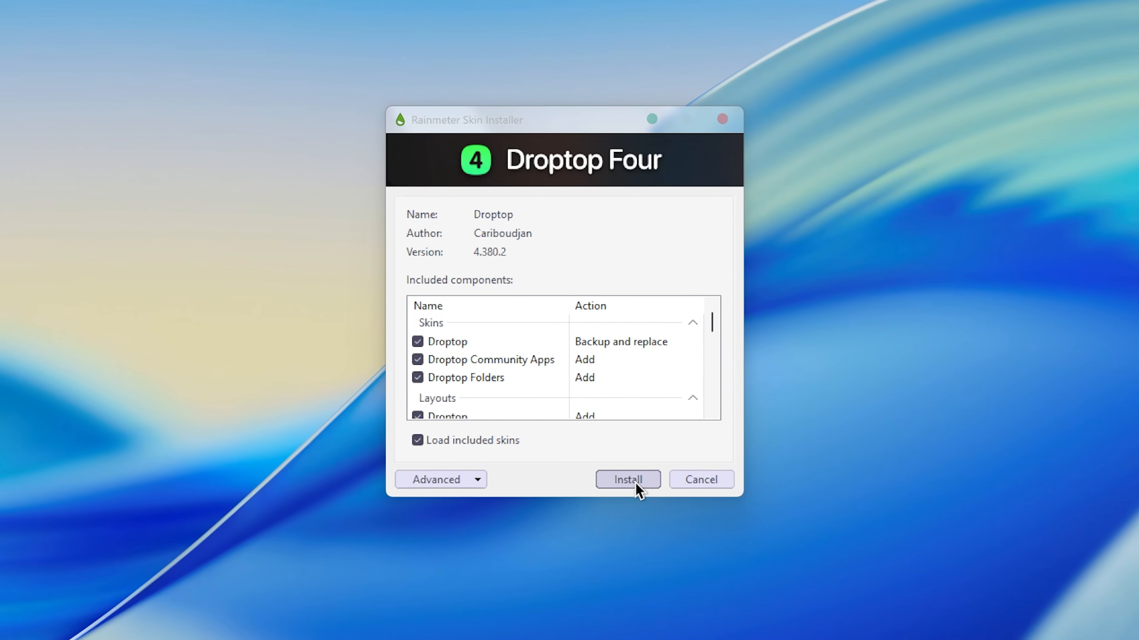
pyautogui.click(635, 446)
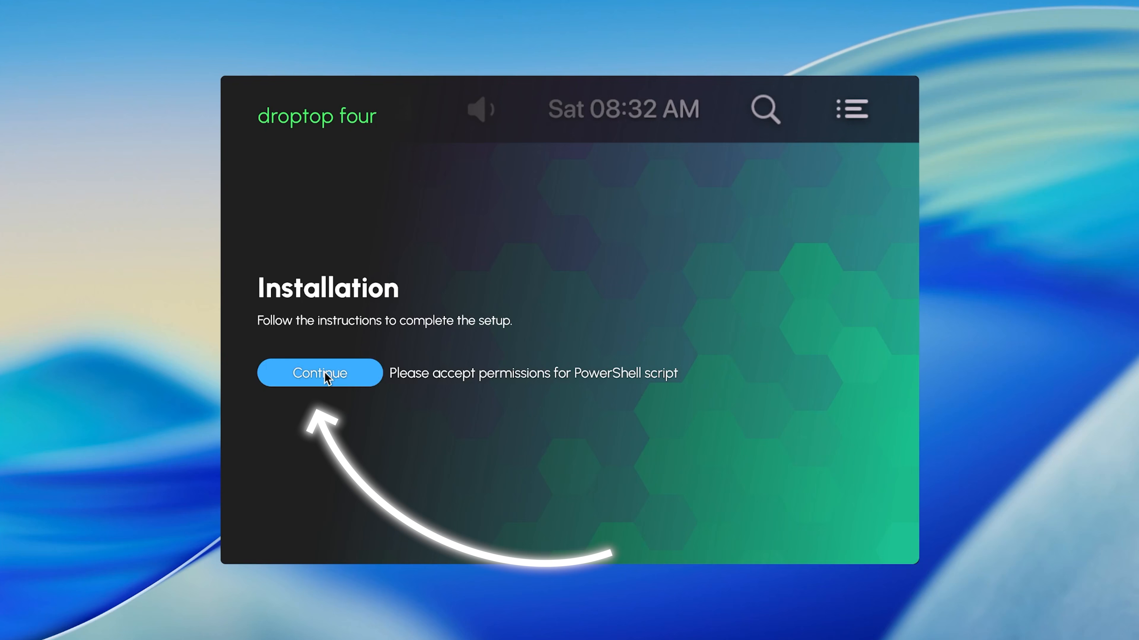
# Step: Continue the Droptop Four setup with English (United States) as the language
pyautogui.click(324, 372)
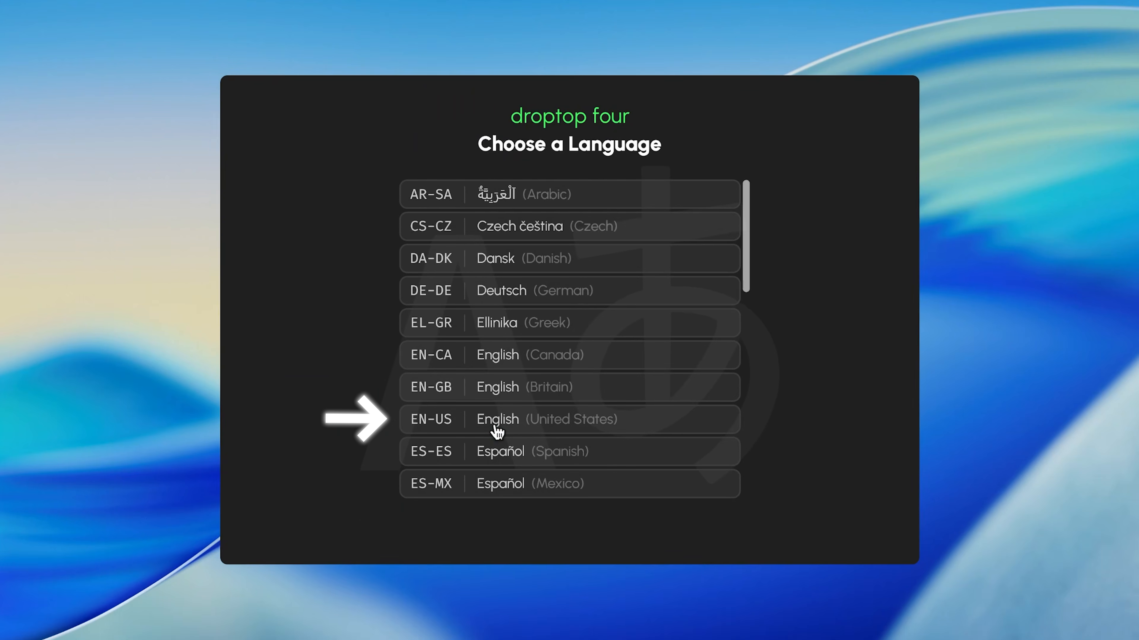
pyautogui.click(497, 431)
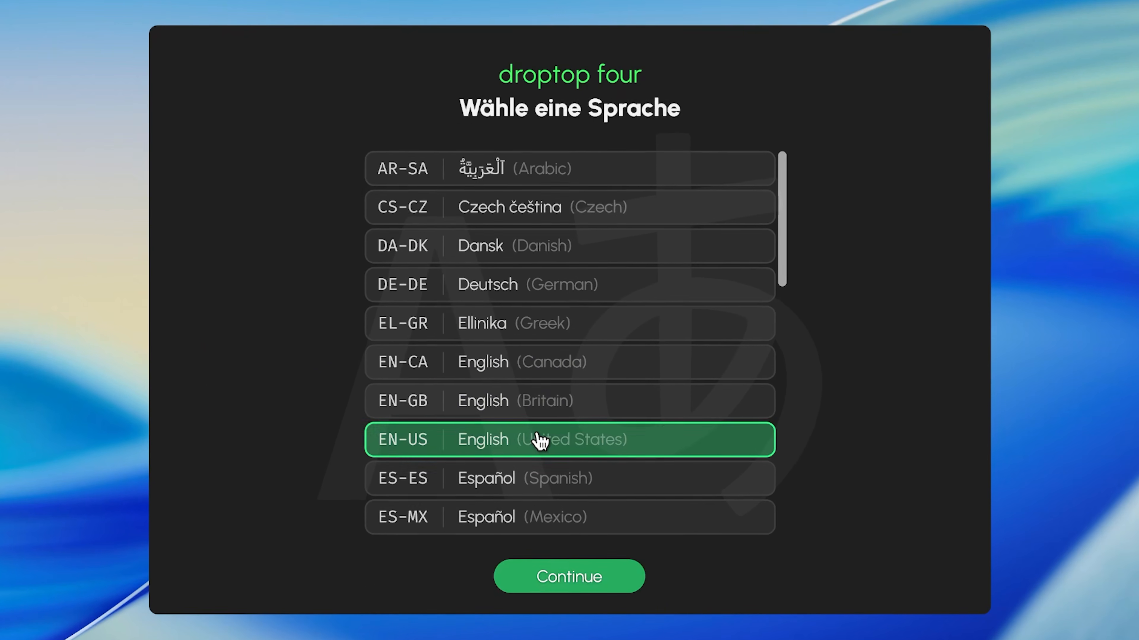
pyautogui.click(569, 533)
pyautogui.click(742, 397)
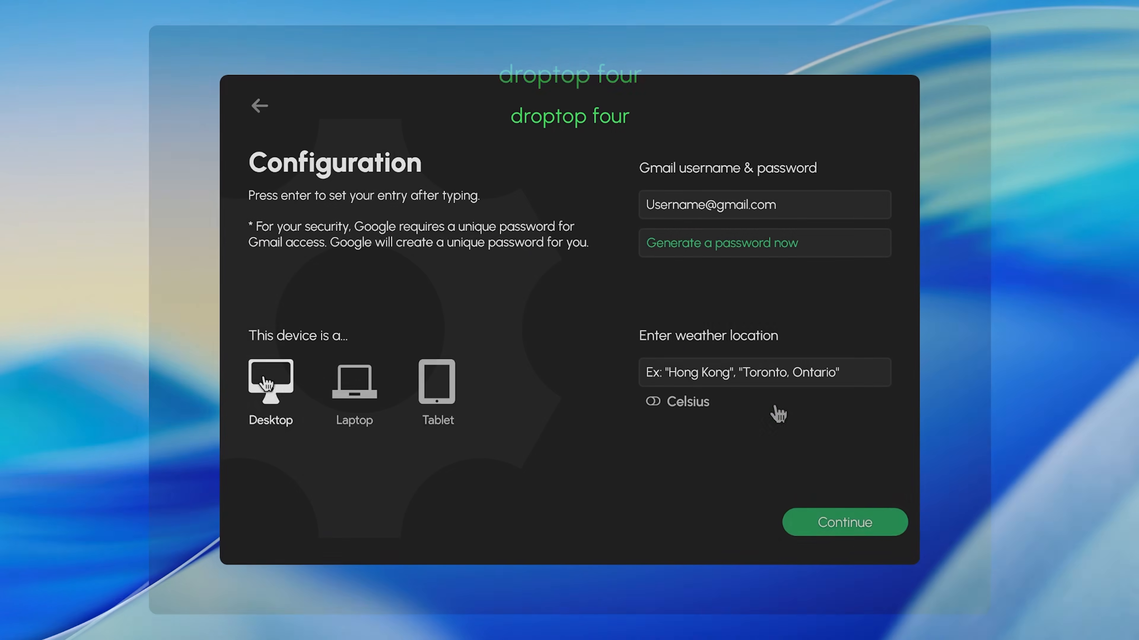
# Step: Configure Droptop Four for a laptop with Celsius temperatures and New York as the weather location
pyautogui.click(371, 397)
pyautogui.click(856, 376)
pyautogui.click(931, 347)
pyautogui.write('New ')
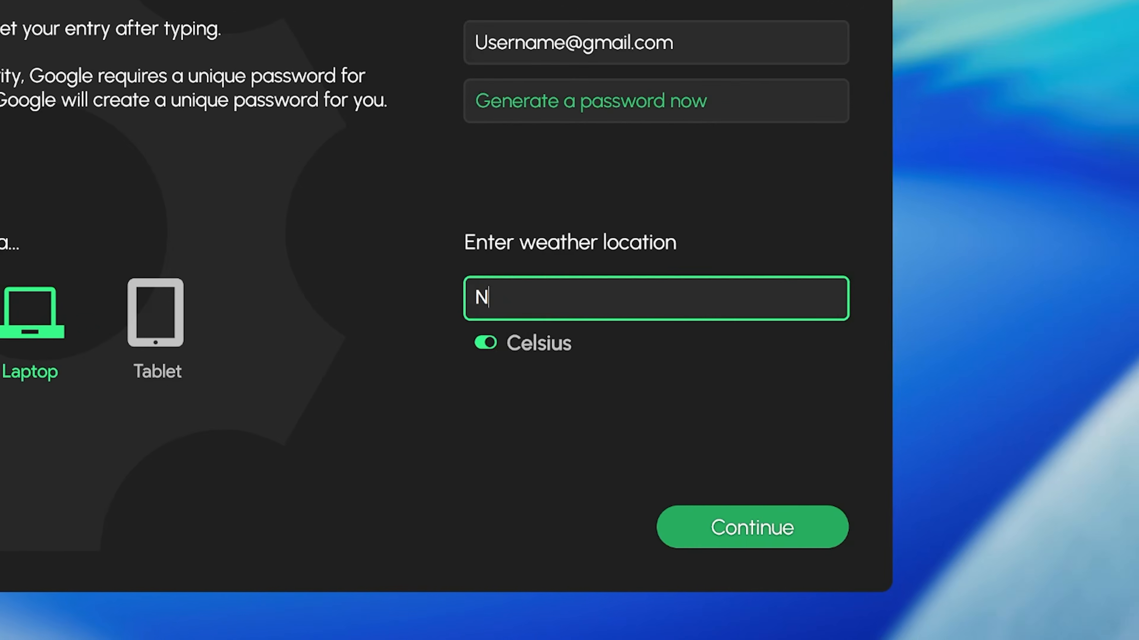
pyautogui.write('York')
pyautogui.click(812, 536)
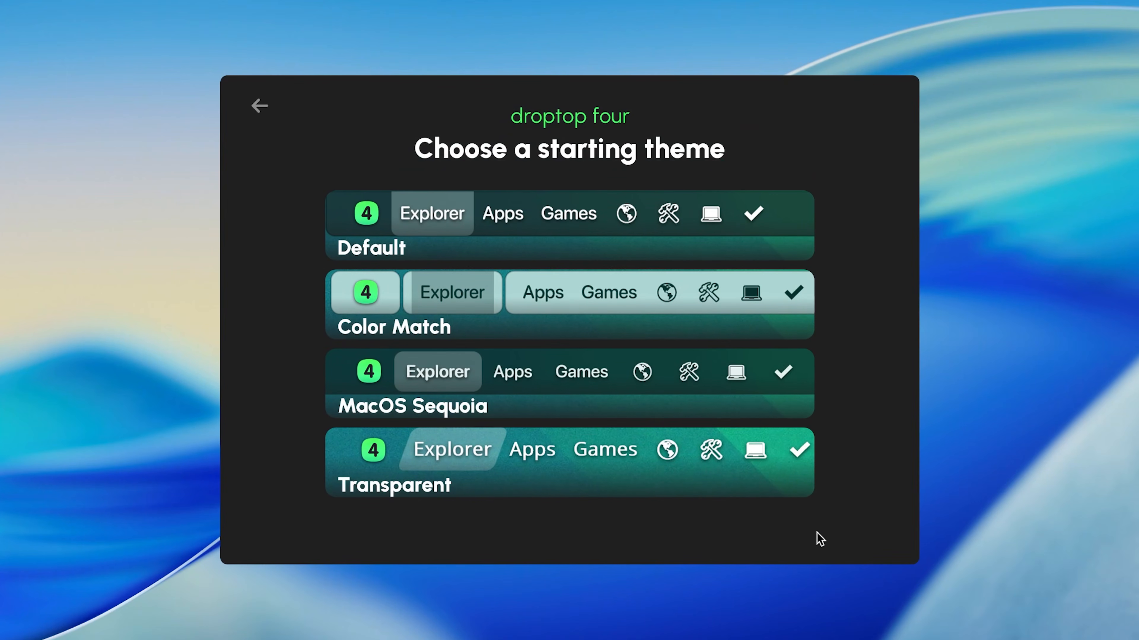
# Step: Choose the MacOS Sequoia starting theme and finish the setup without upgrading to the supporter version
pyautogui.click(466, 392)
pyautogui.click(499, 503)
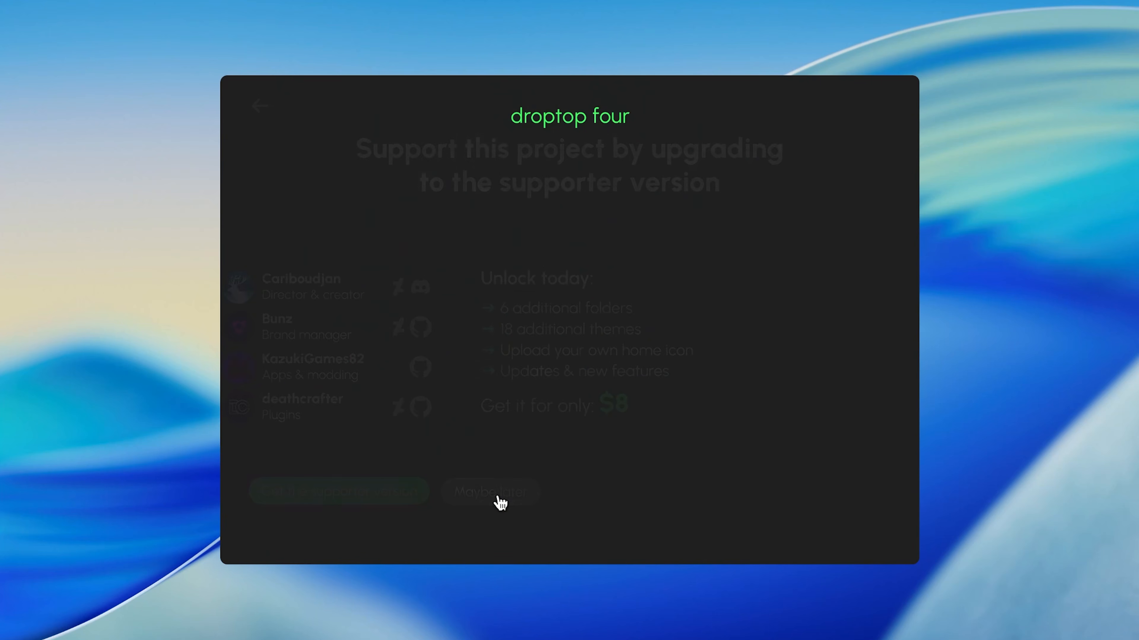
pyautogui.click(610, 521)
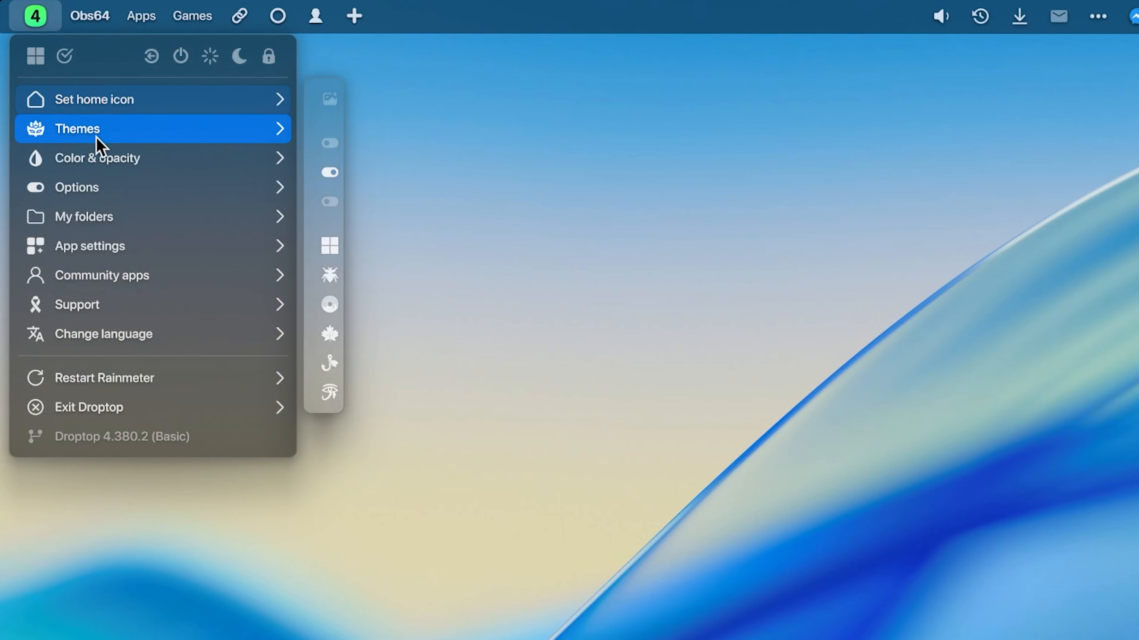
# Step: Lower the opacity of Droptop's top bar and dropdown backgrounds
pyautogui.moveTo(98, 162)
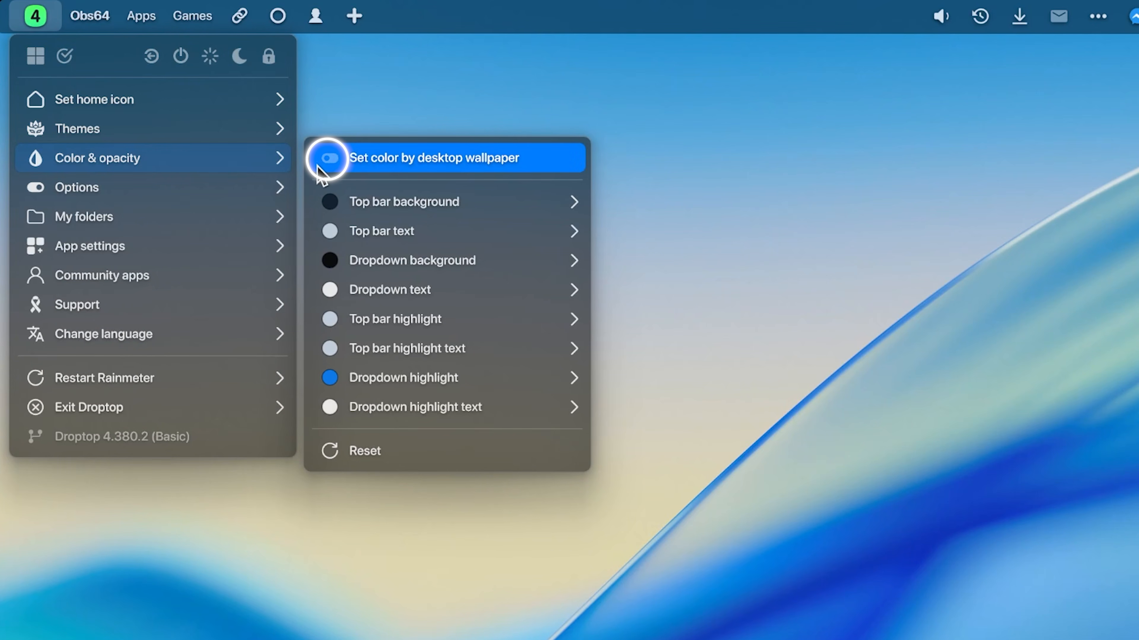
pyautogui.moveTo(493, 202)
pyautogui.moveTo(649, 280); pyautogui.dragTo(616, 270)
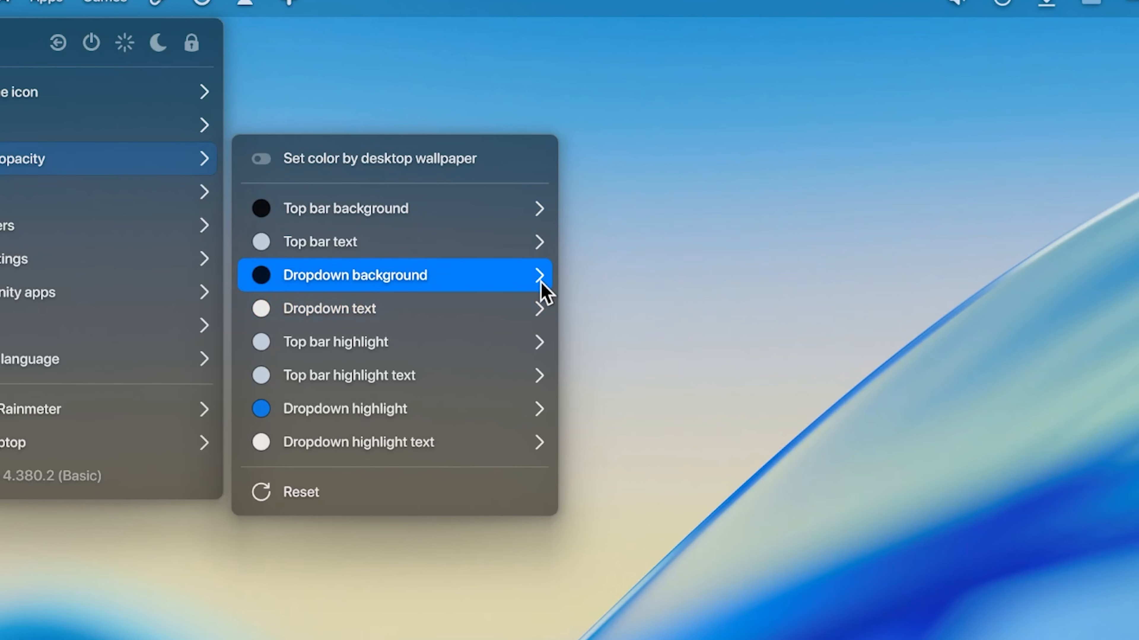
pyautogui.moveTo(541, 284)
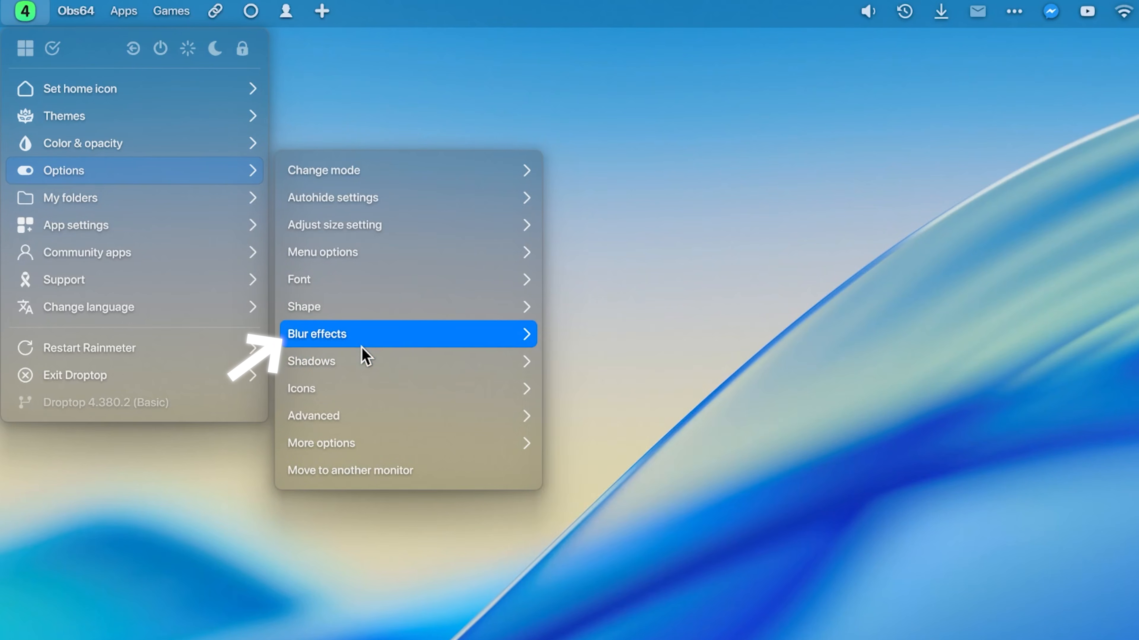
# Step: Change the Droptop home icon and turn on its Monochrome icon option
pyautogui.click(353, 344)
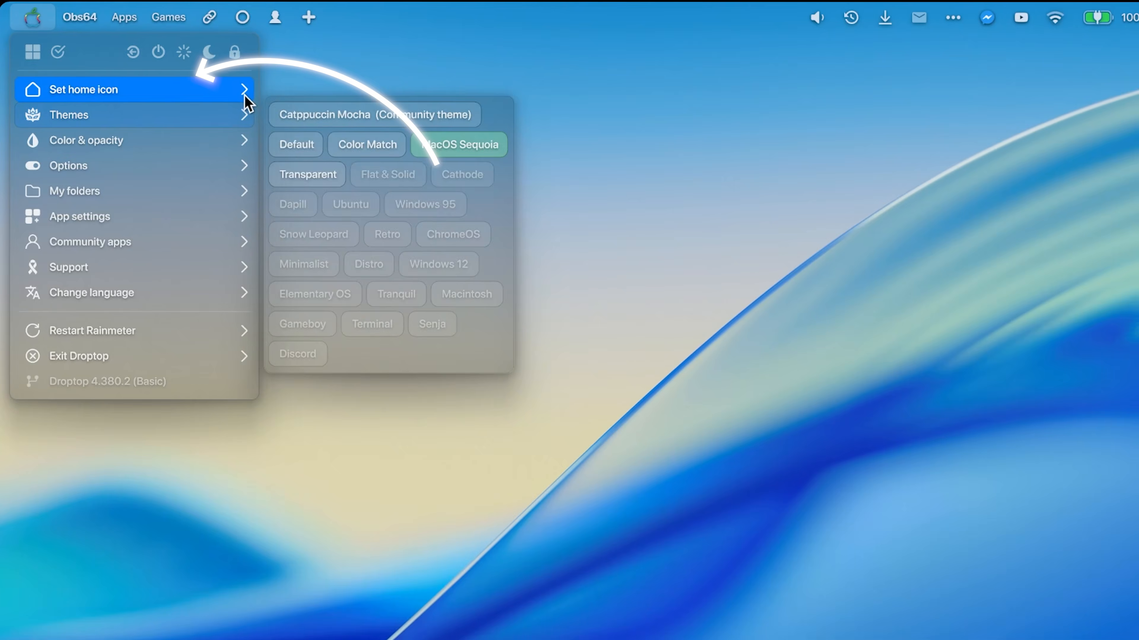
pyautogui.moveTo(199, 75)
pyautogui.click(295, 133)
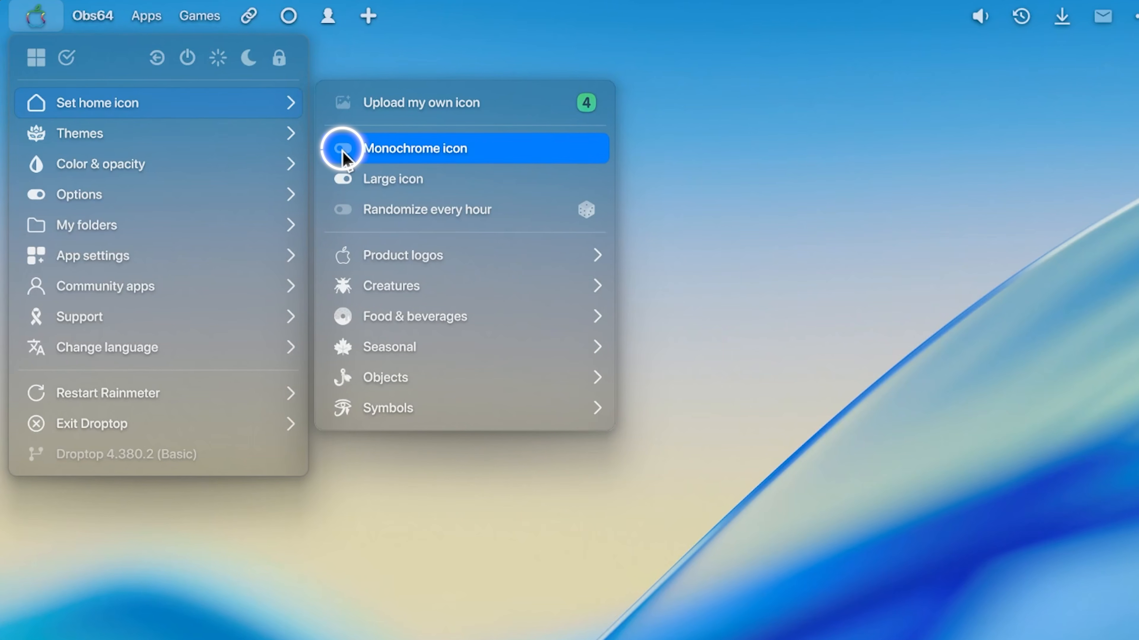